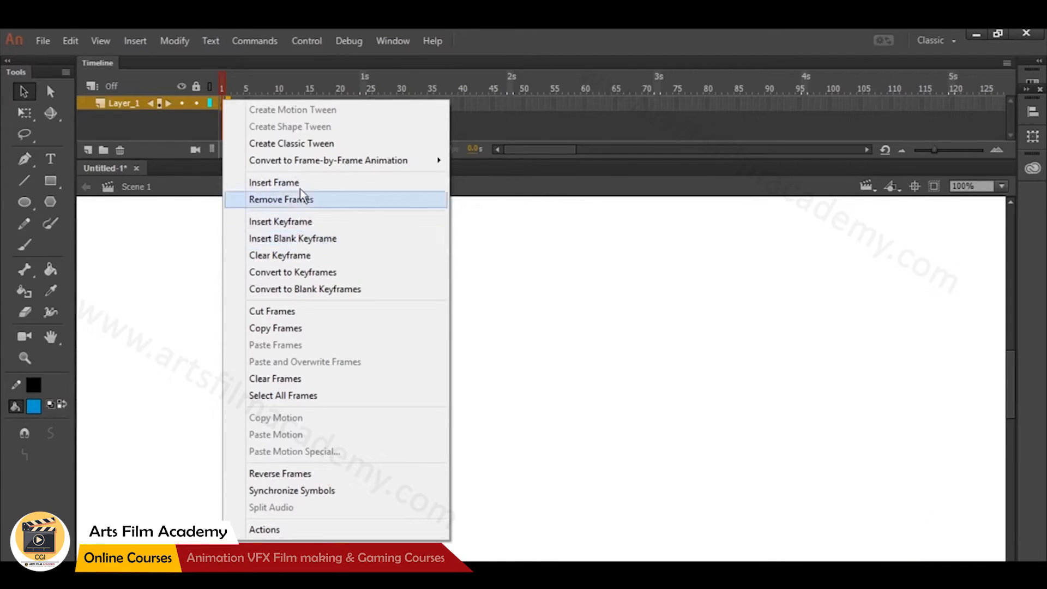
Draw a blue oval with a dark outline on frame 1 of Layer_1.
{"action": "left_click", "coordinate": [204, 285]}
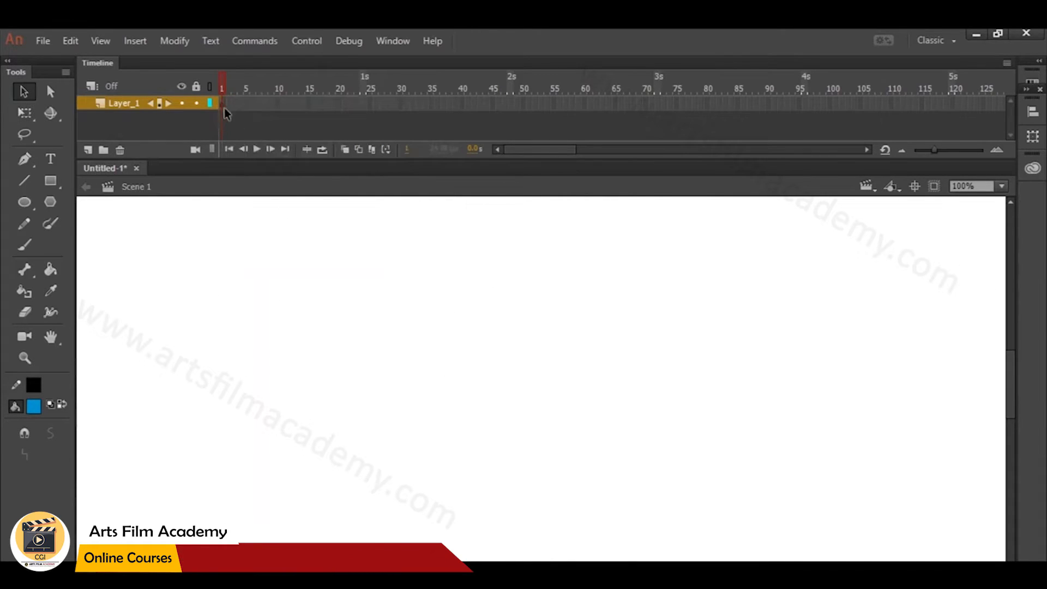
{"action": "left_click_drag", "start_coordinate": [936, 157], "coordinate": [956, 153]}
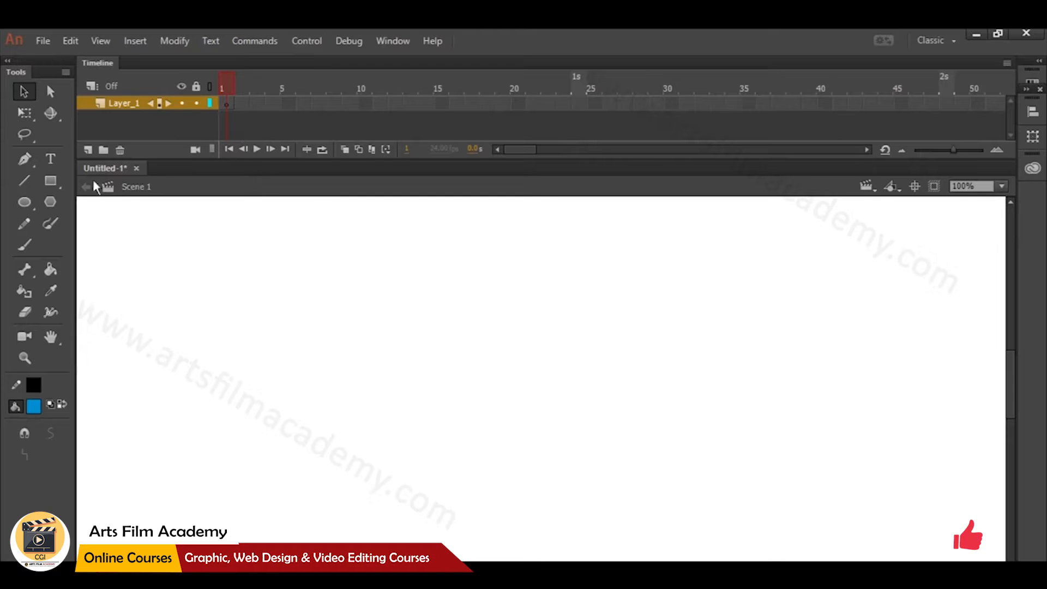
{"action": "left_click", "coordinate": [24, 202]}
{"action": "left_click_drag", "start_coordinate": [179, 304], "coordinate": [289, 401]}
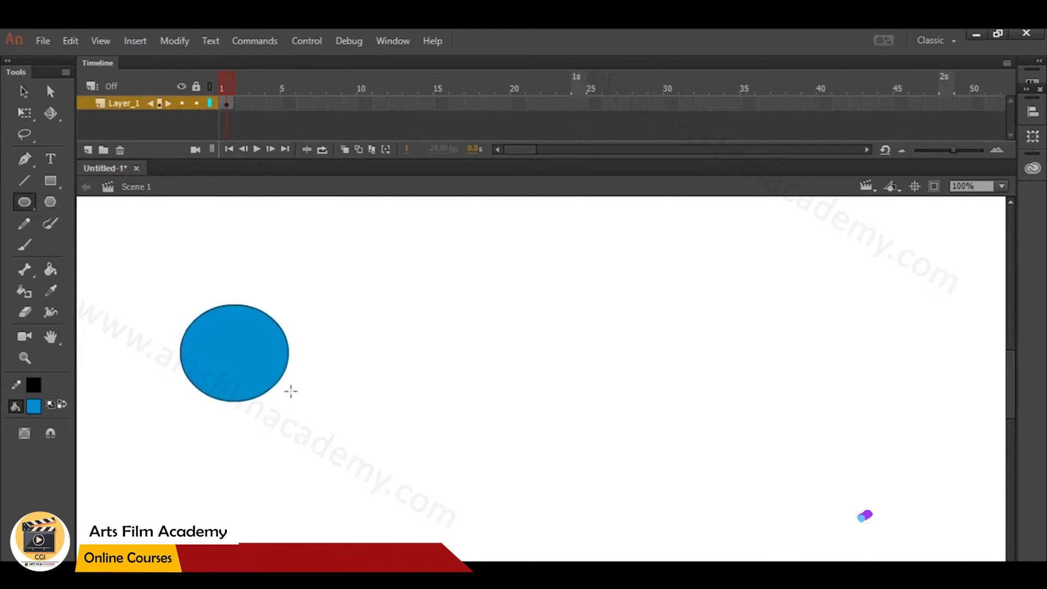
{"action": "left_click", "coordinate": [24, 91]}
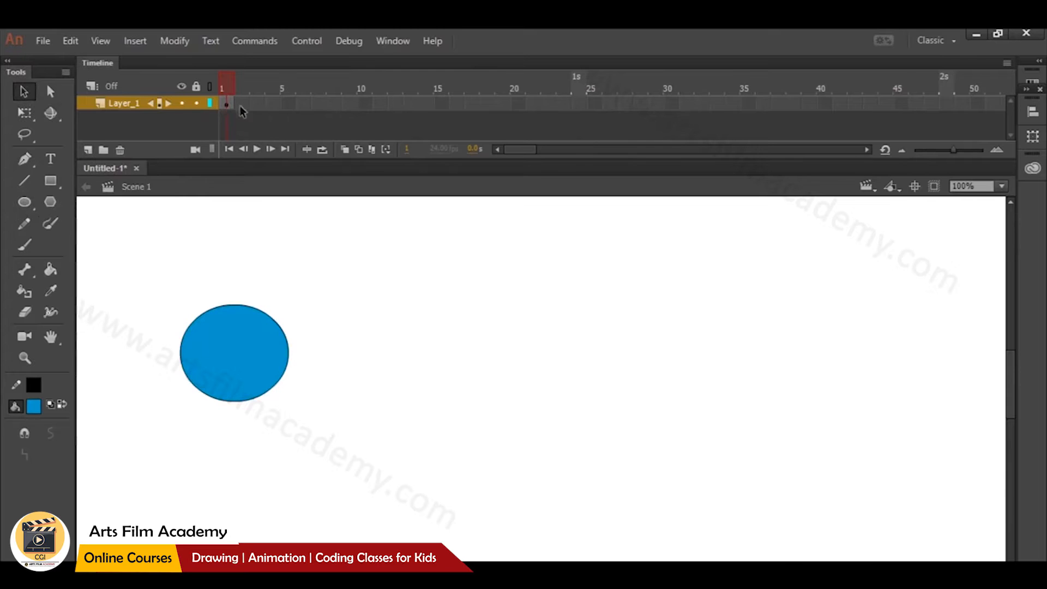
Insert a regular frame at frame 2 and a blank keyframe at frame 3 of Layer_1.
{"action": "right_click", "coordinate": [244, 103]}
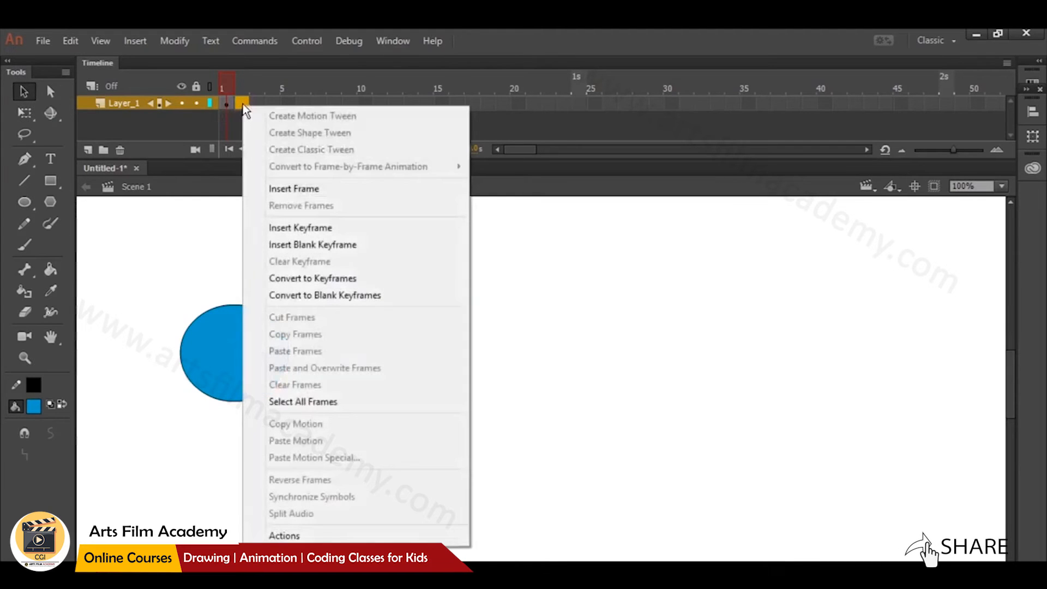
{"action": "left_click", "coordinate": [279, 188]}
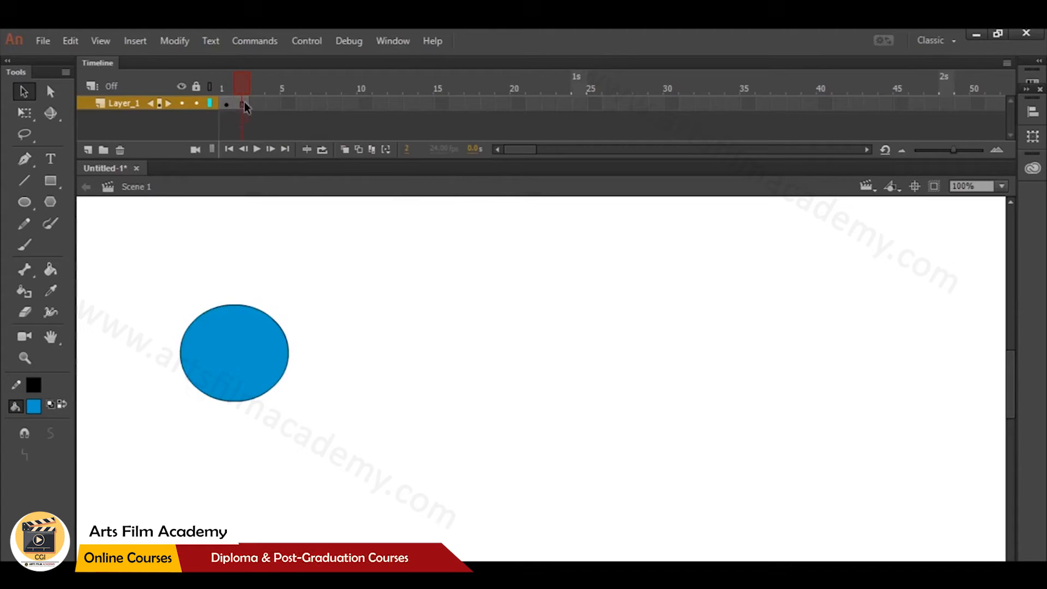
{"action": "left_click", "coordinate": [965, 151]}
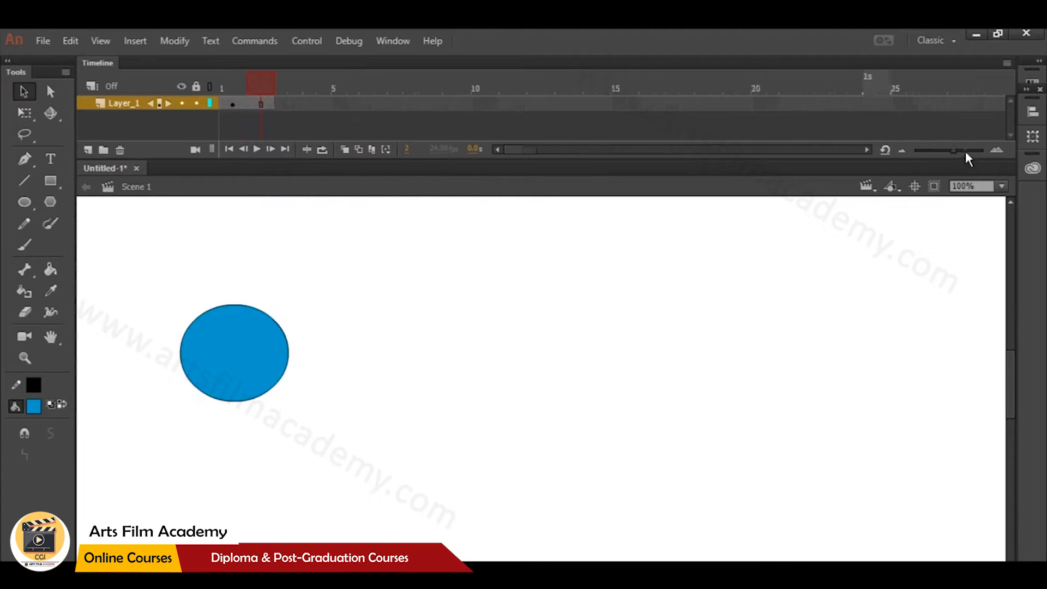
{"action": "left_click", "coordinate": [286, 103]}
{"action": "right_click", "coordinate": [287, 105]}
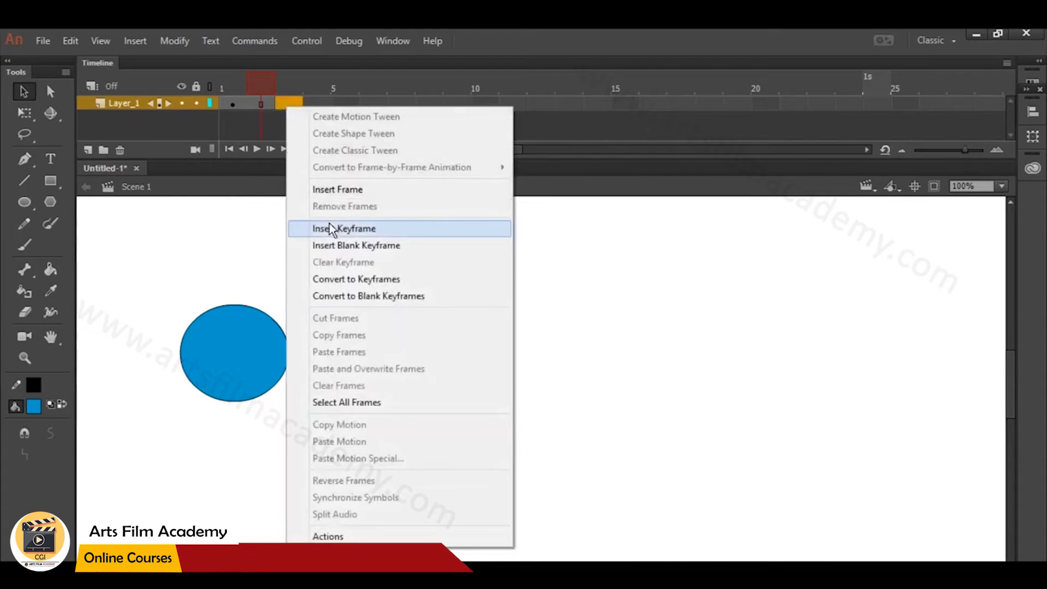
{"action": "left_click", "coordinate": [331, 245]}
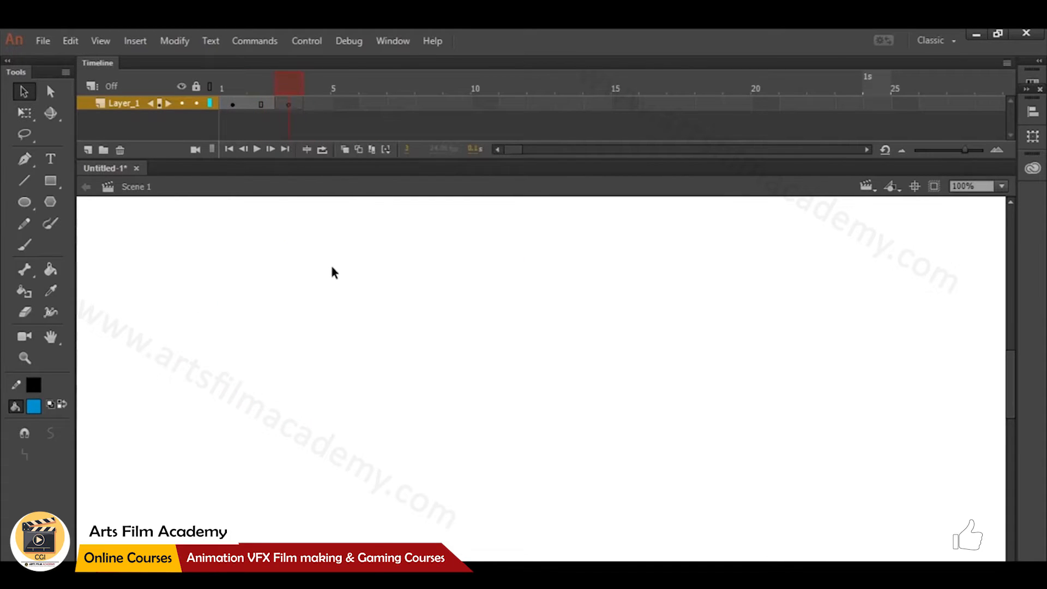
Compare the stage contents of frames 1, 2 and 3, checking the oval on frame 2.
{"action": "left_click", "coordinate": [233, 104]}
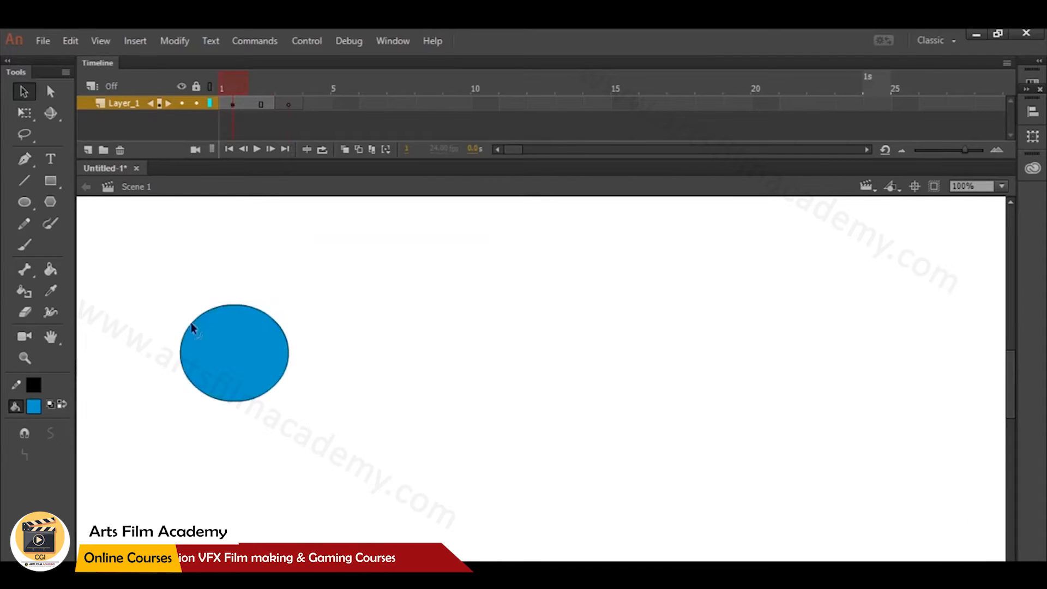
{"action": "left_click", "coordinate": [264, 86]}
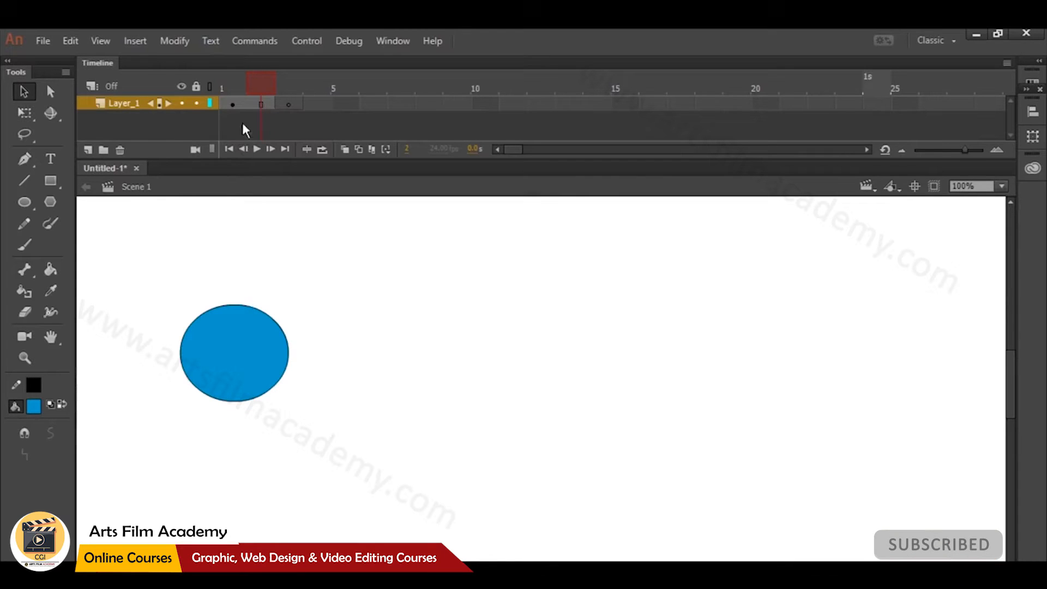
{"action": "left_click_drag", "start_coordinate": [158, 282], "coordinate": [342, 416]}
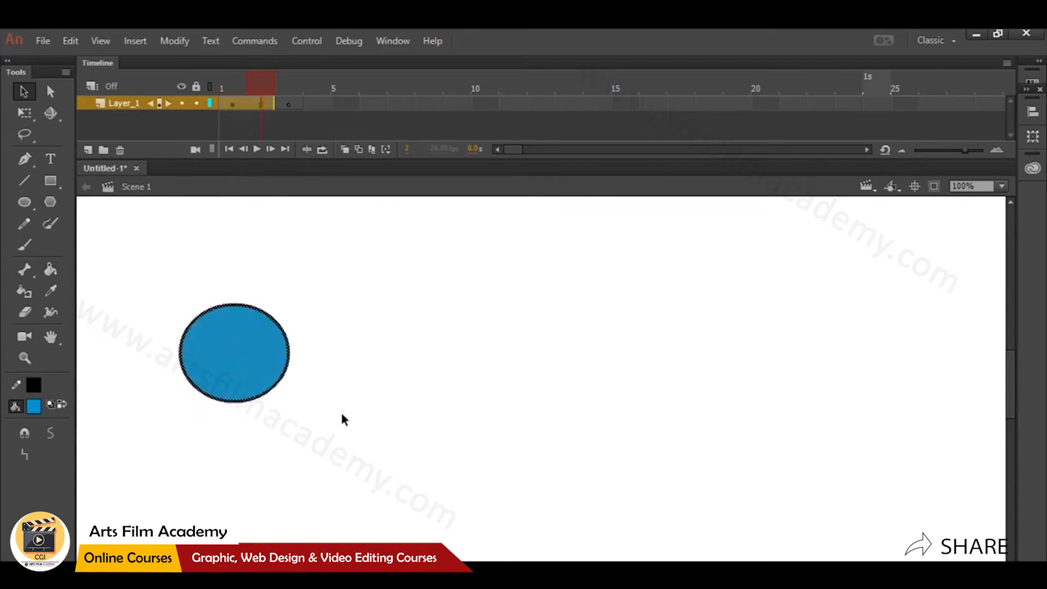
{"action": "left_click", "coordinate": [341, 387]}
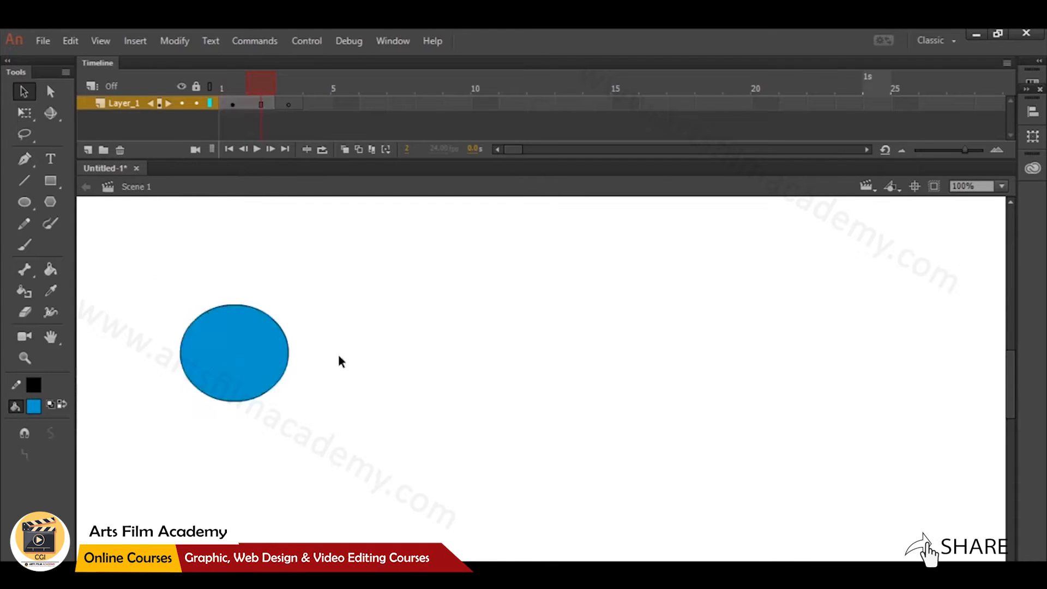
{"action": "left_click", "coordinate": [294, 108]}
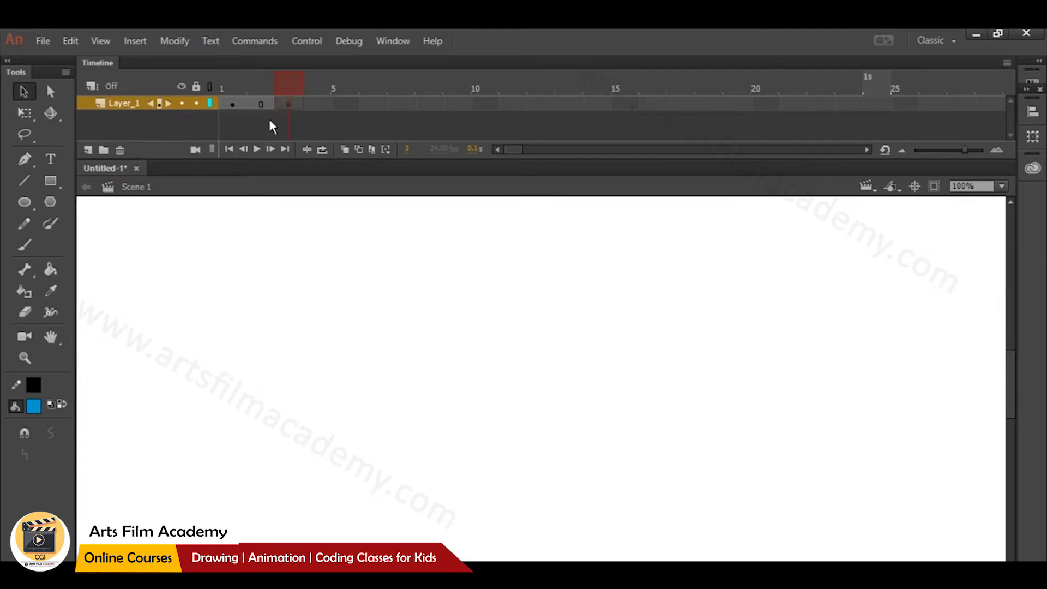
Remove frames 1 to 3 from Layer_1.
{"action": "left_click_drag", "start_coordinate": [293, 106], "coordinate": [234, 104]}
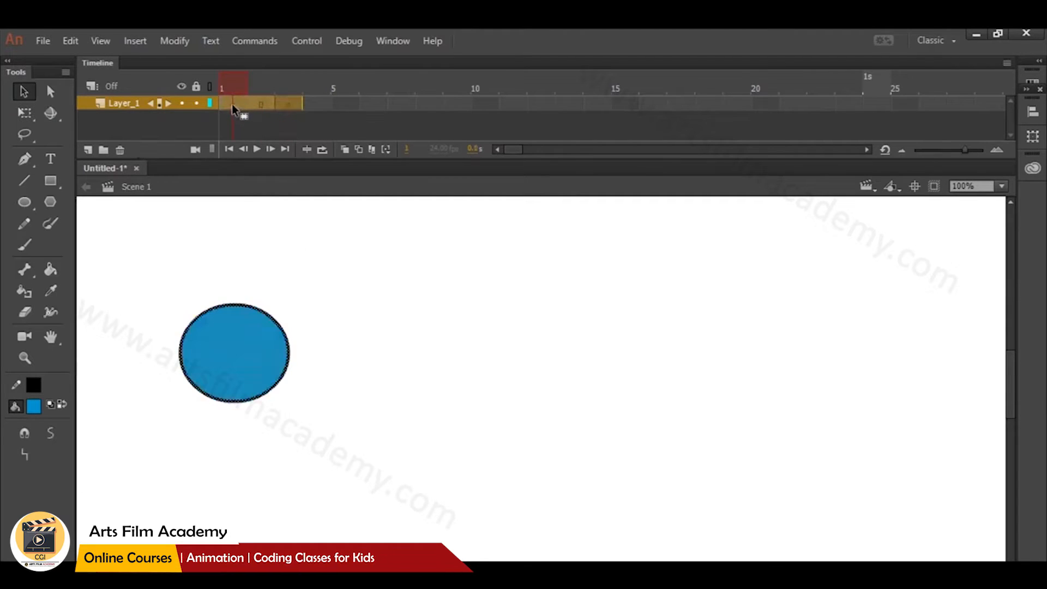
{"action": "right_click", "coordinate": [234, 104]}
{"action": "left_click", "coordinate": [274, 202]}
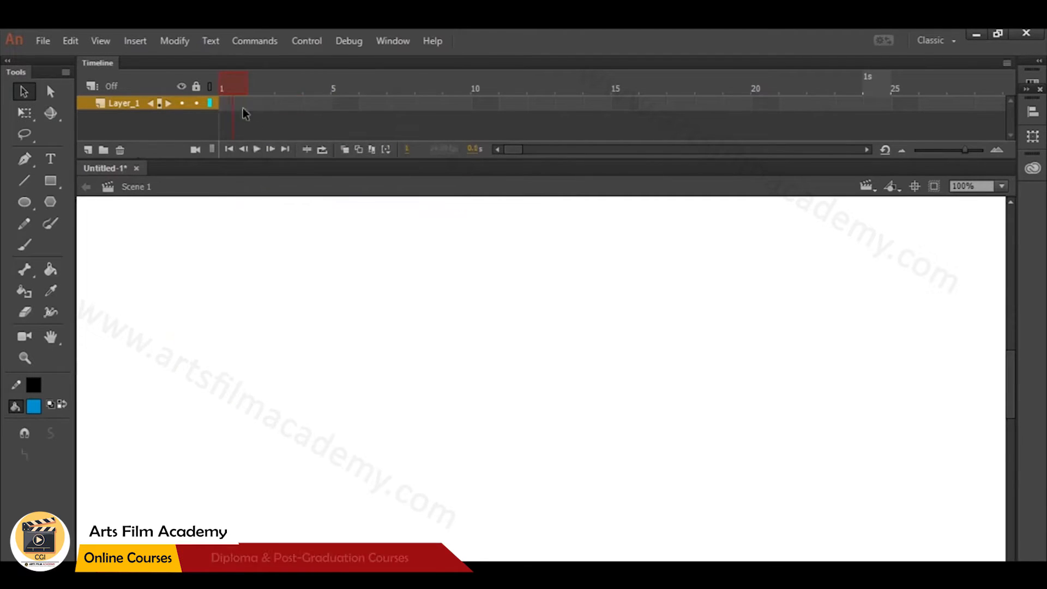
Insert a frame at frame 1 of the empty Layer_1 and draw a large blue oval on the stage.
{"action": "left_click", "coordinate": [33, 202]}
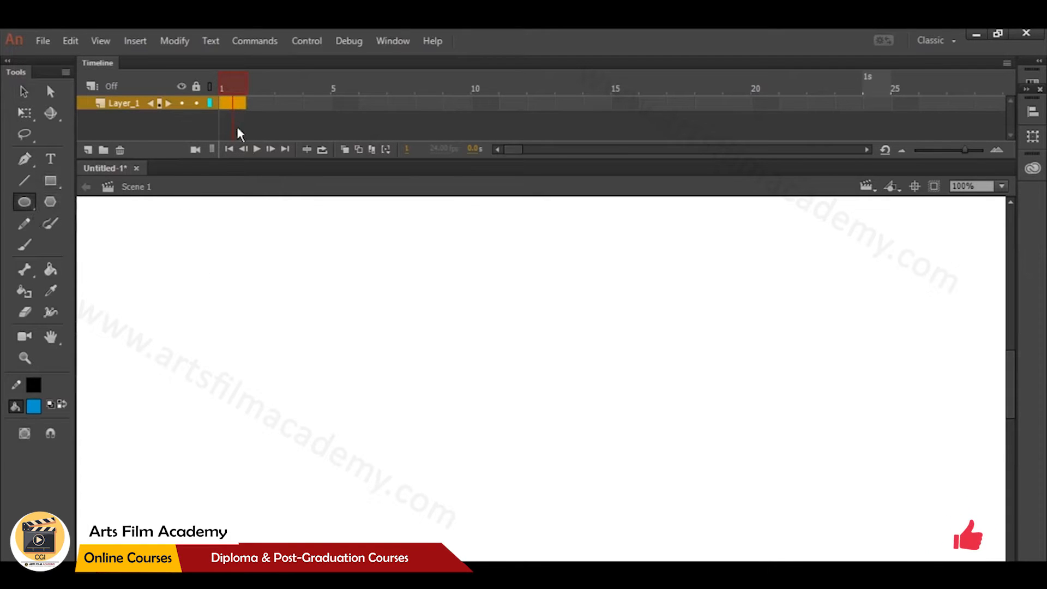
{"action": "right_click", "coordinate": [234, 103]}
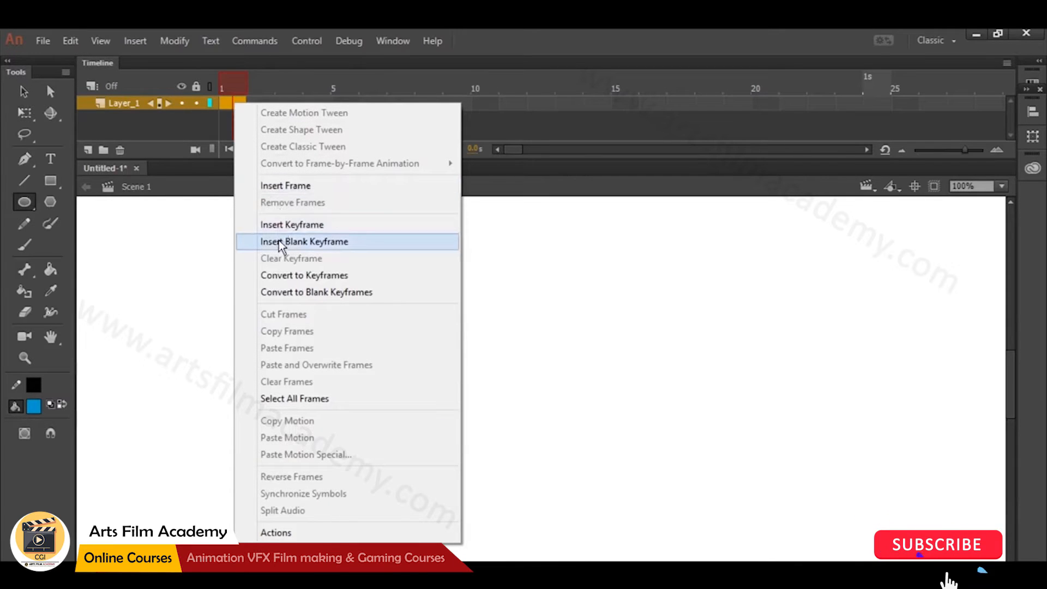
{"action": "left_click", "coordinate": [283, 186]}
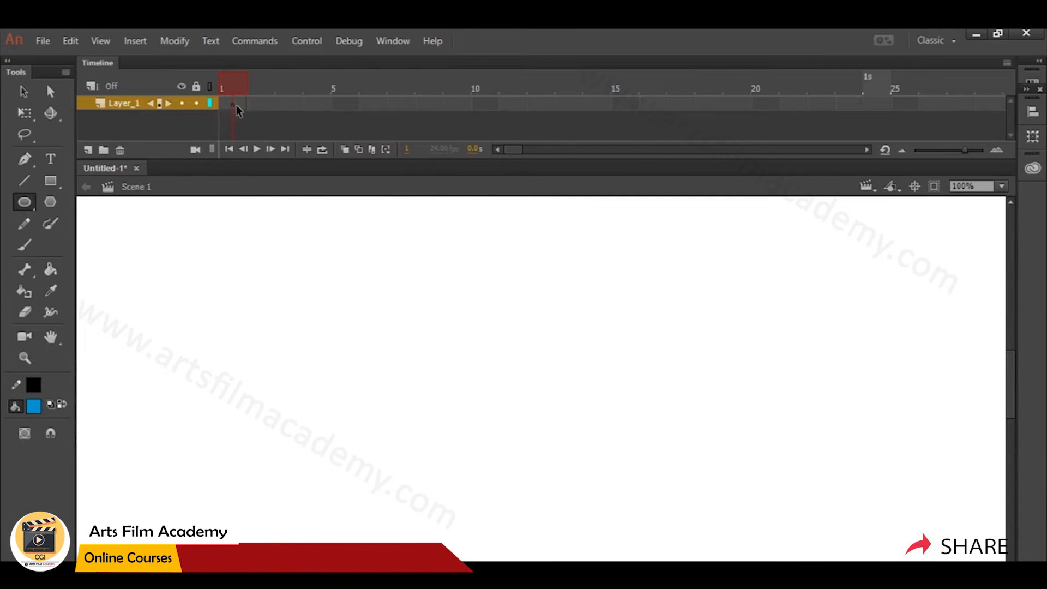
{"action": "mouse_move", "coordinate": [199, 271]}
{"action": "left_mouse_down"}
{"action": "mouse_move", "coordinate": [270, 341]}
{"action": "mouse_move", "coordinate": [329, 426]}
{"action": "mouse_move", "coordinate": [343, 428]}
{"action": "left_mouse_up"}
{"action": "key", "text": "v"}
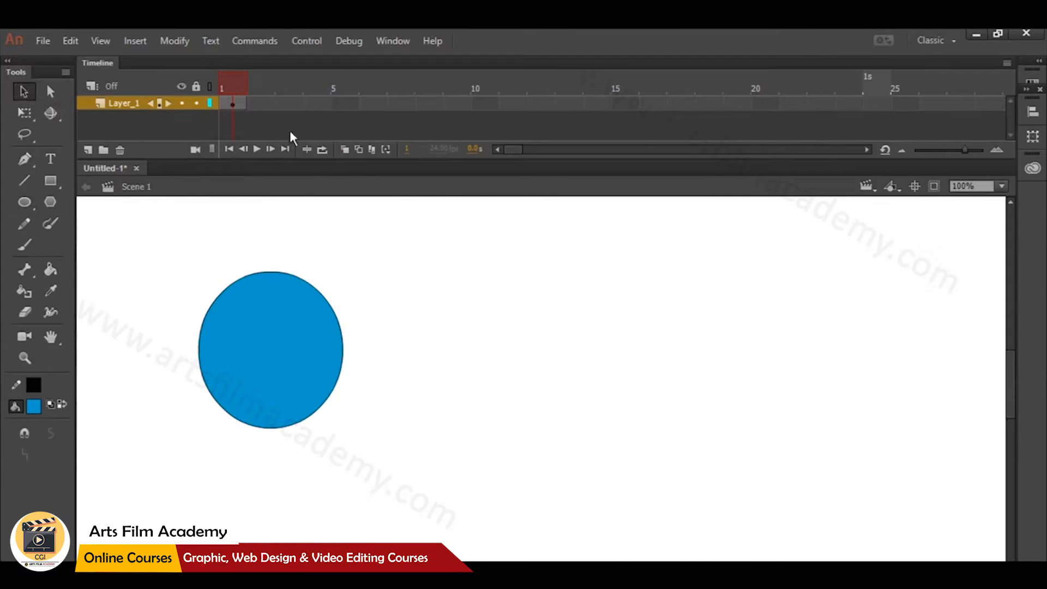
Insert a regular frame at frame 2 and scrub between frames 1 and 2 to compare them.
{"action": "left_click", "coordinate": [263, 104]}
{"action": "right_click", "coordinate": [263, 104]}
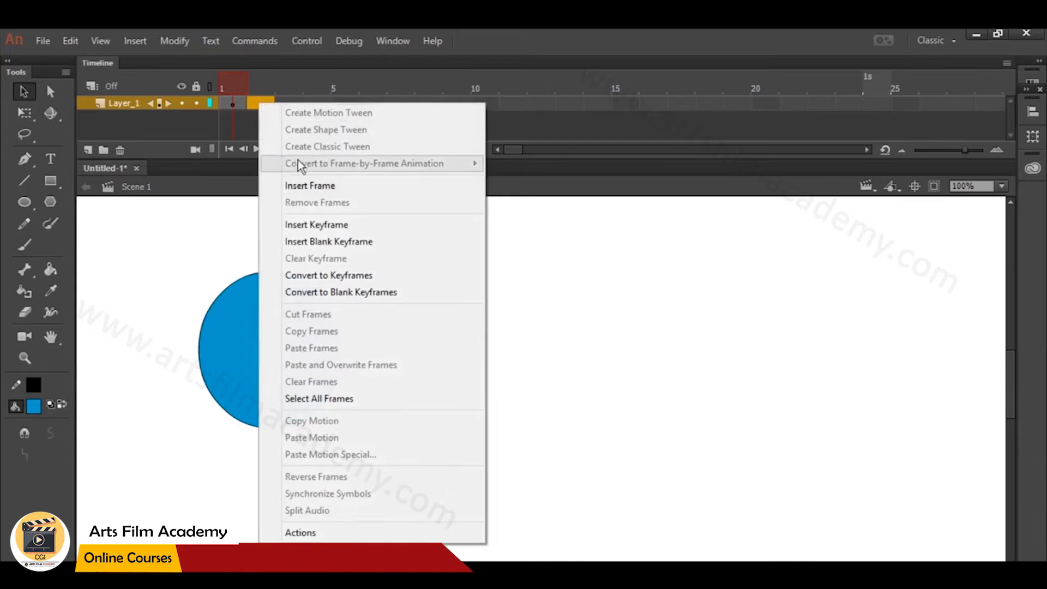
{"action": "left_click", "coordinate": [306, 184]}
{"action": "left_click", "coordinate": [261, 86]}
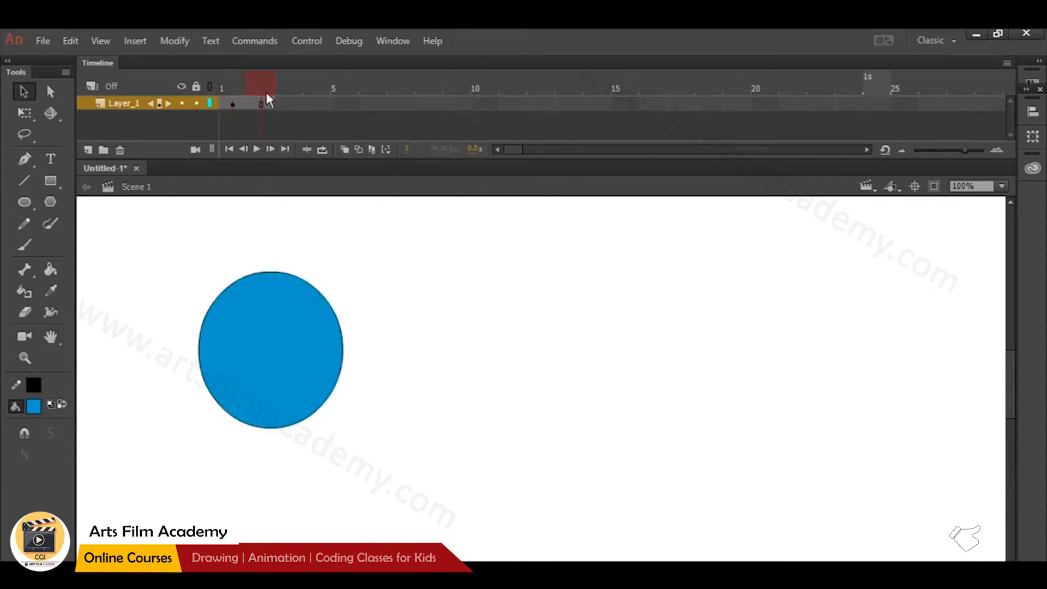
{"action": "left_click_drag", "start_coordinate": [235, 94], "coordinate": [262, 97]}
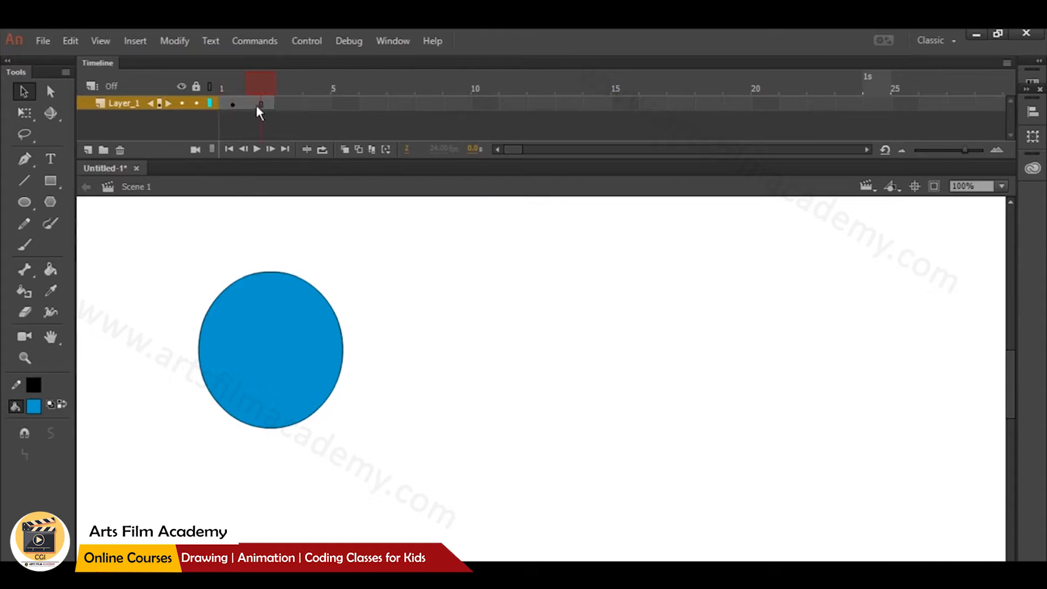
Extend the oval's span by inserting a regular frame at frame 10, and scrub through it.
{"action": "left_click", "coordinate": [482, 103]}
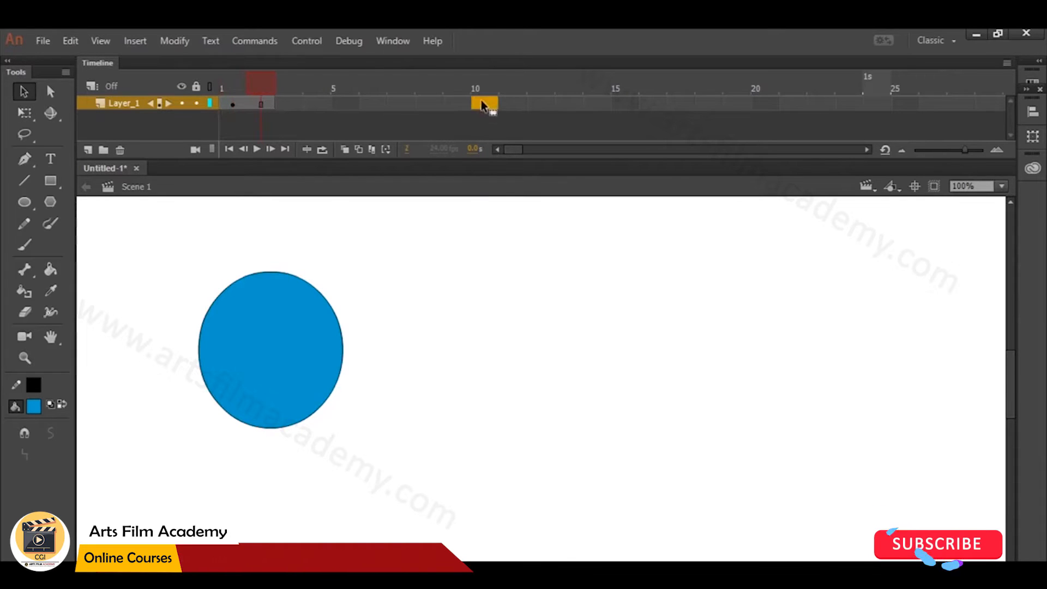
{"action": "right_click", "coordinate": [482, 103]}
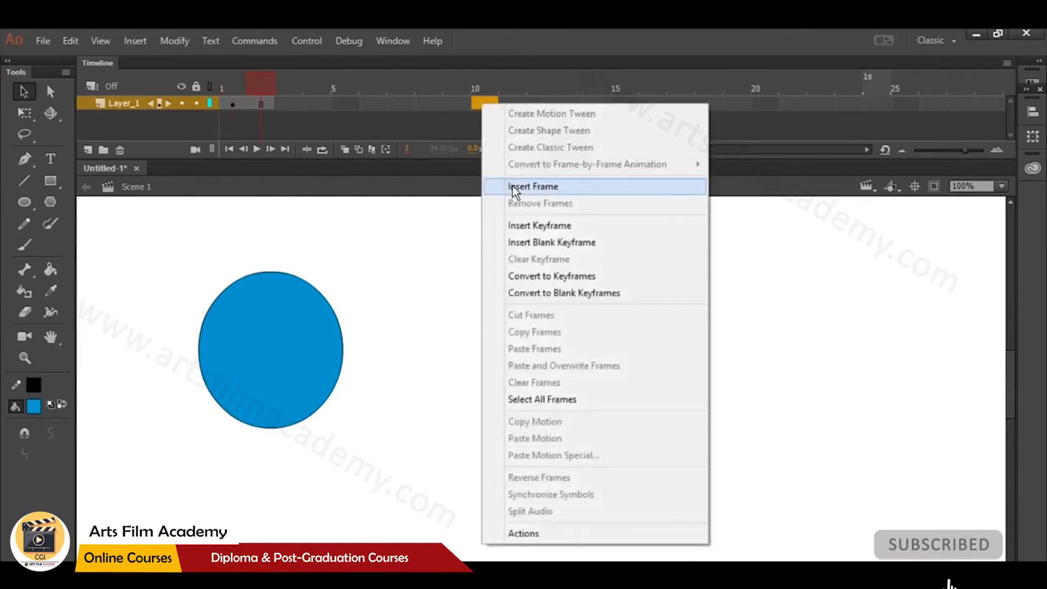
{"action": "left_click", "coordinate": [511, 185]}
{"action": "left_click", "coordinate": [404, 88]}
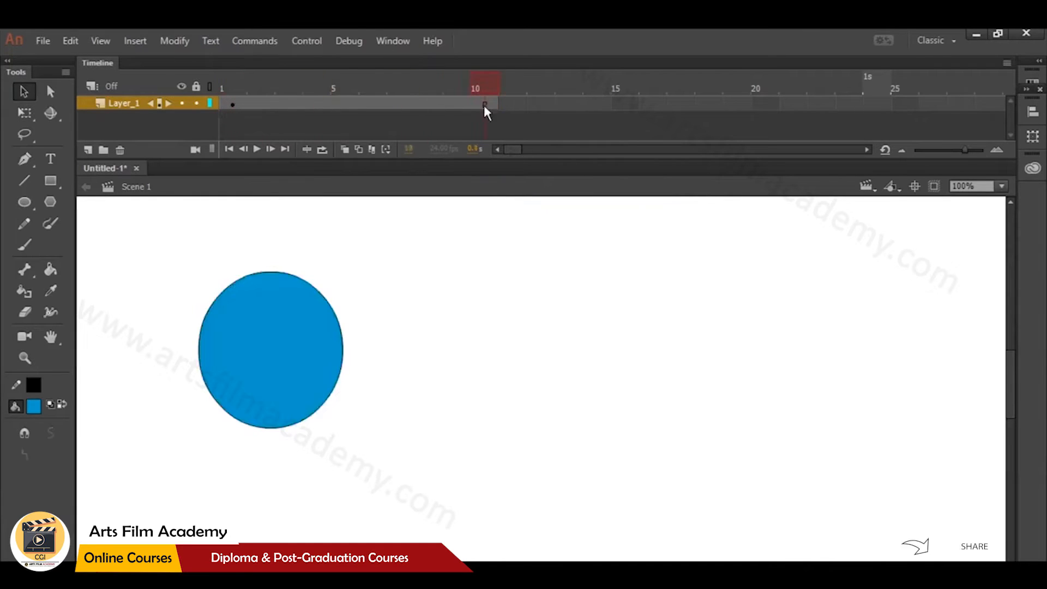
{"action": "left_click_drag", "start_coordinate": [387, 116], "coordinate": [489, 124]}
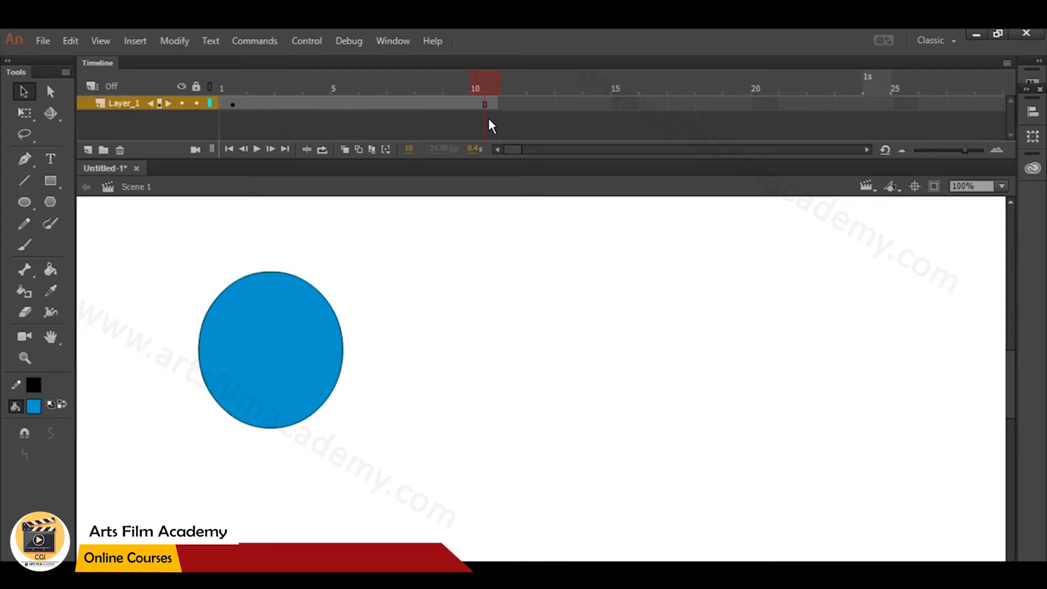
Try moving the oval at frame 1 and again at frame 10, scrubbing the timeline after each move.
{"action": "left_click", "coordinate": [233, 104]}
{"action": "left_click_drag", "start_coordinate": [285, 302], "coordinate": [183, 418]}
{"action": "left_click", "coordinate": [247, 348]}
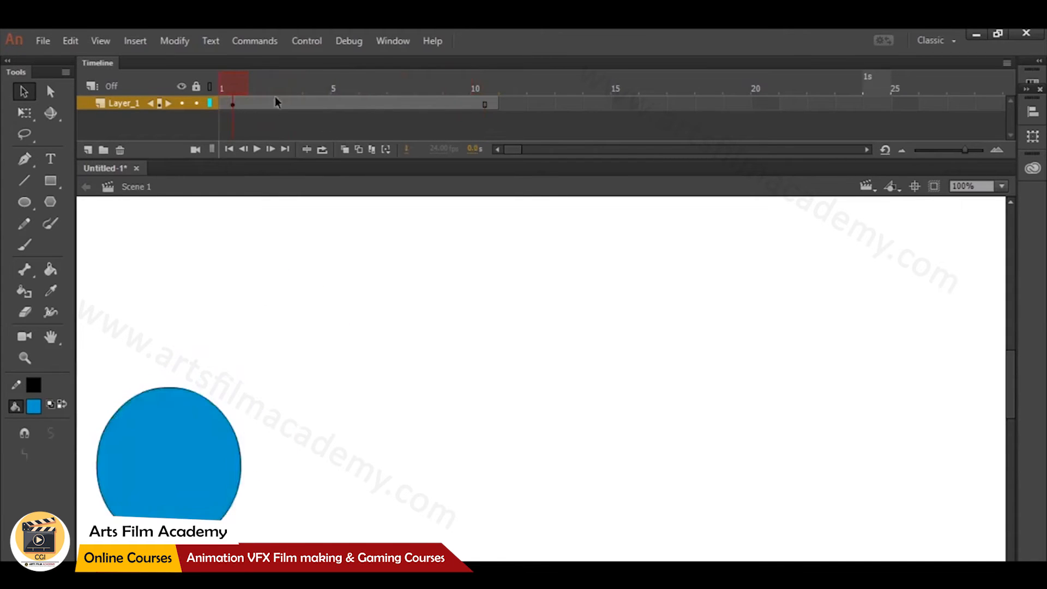
{"action": "left_click_drag", "start_coordinate": [310, 90], "coordinate": [498, 123]}
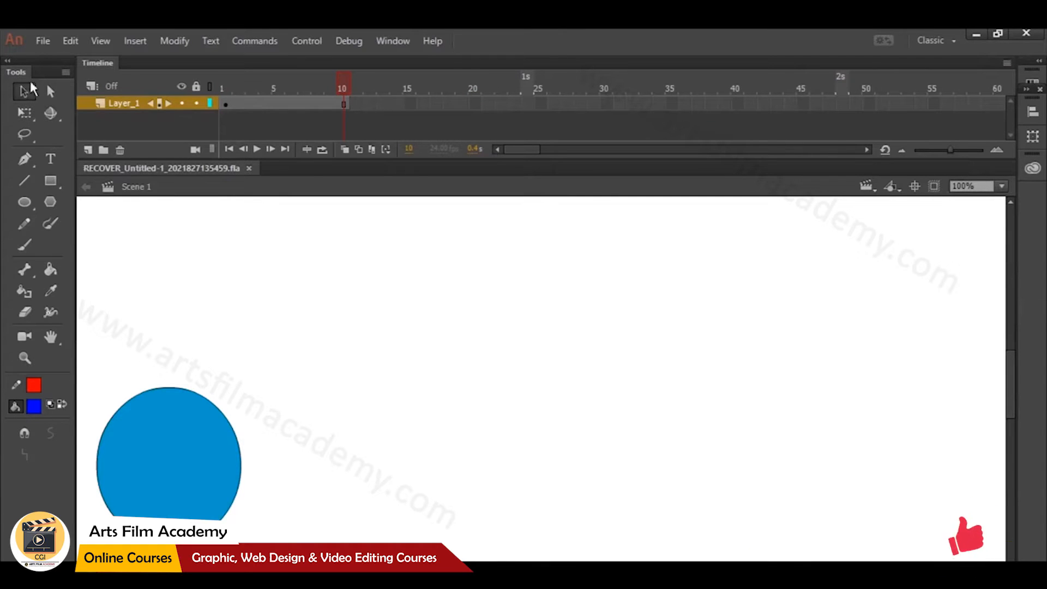
{"action": "left_click_drag", "start_coordinate": [203, 427], "coordinate": [490, 372]}
{"action": "left_click_drag", "start_coordinate": [252, 81], "coordinate": [338, 98]}
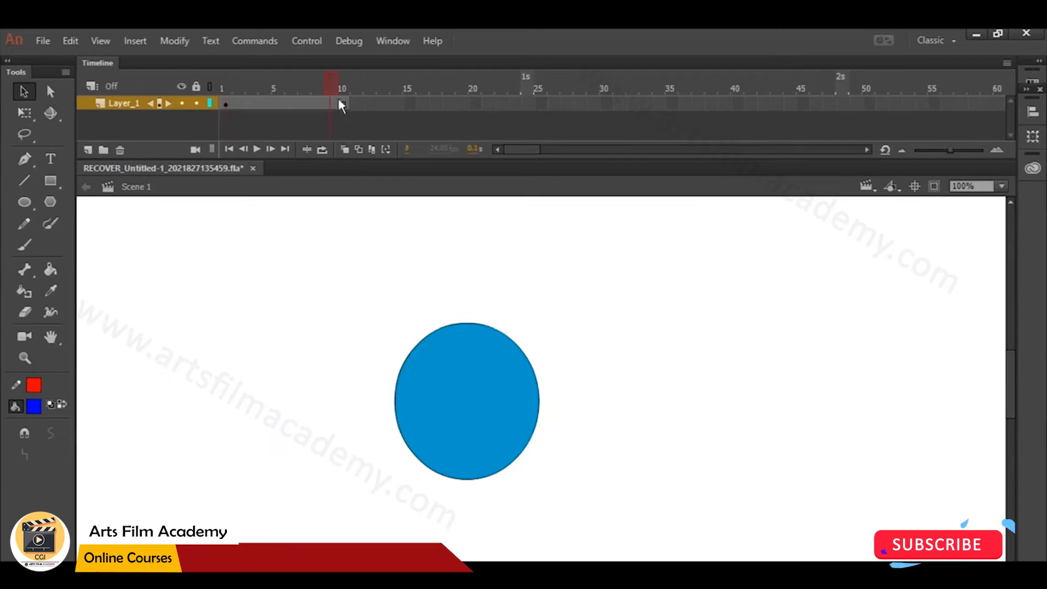
With frame 10 current, select the whole oval and move it to the left part of the stage.
{"action": "left_click_drag", "start_coordinate": [328, 242], "coordinate": [585, 461]}
{"action": "left_click_drag", "start_coordinate": [514, 423], "coordinate": [235, 430]}
{"action": "left_click", "coordinate": [332, 406]}
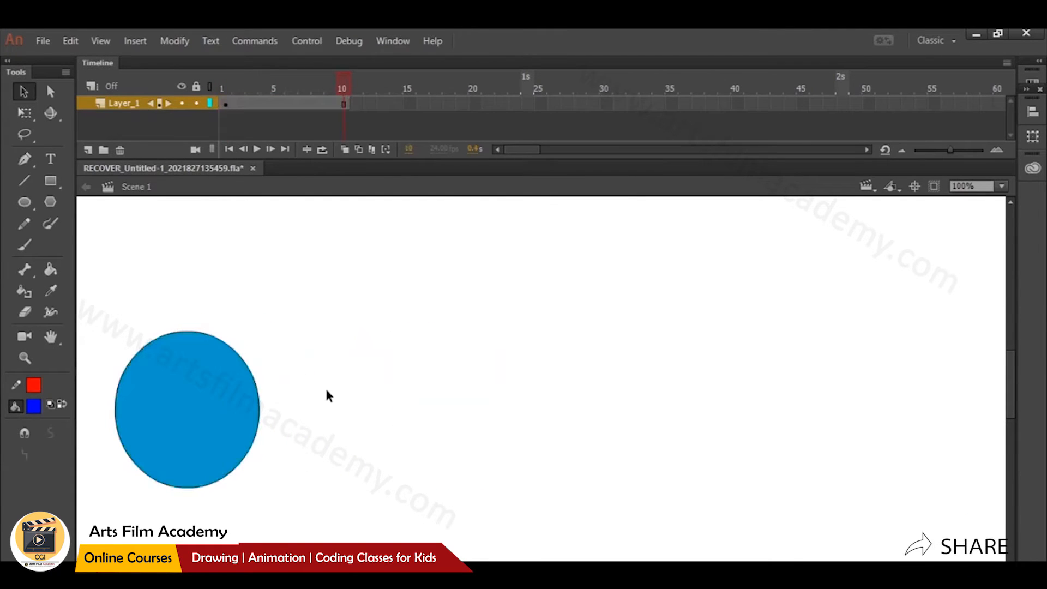
Insert a keyframe at frame 10 and move its oval horizontally to the right part of the stage.
{"action": "left_click", "coordinate": [344, 103]}
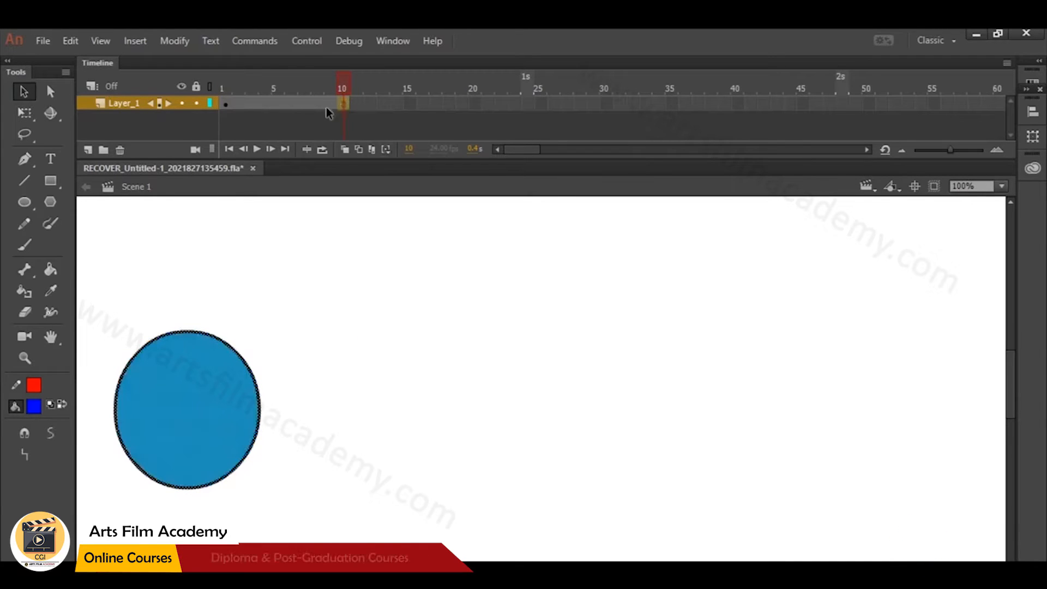
{"action": "right_click", "coordinate": [349, 105]}
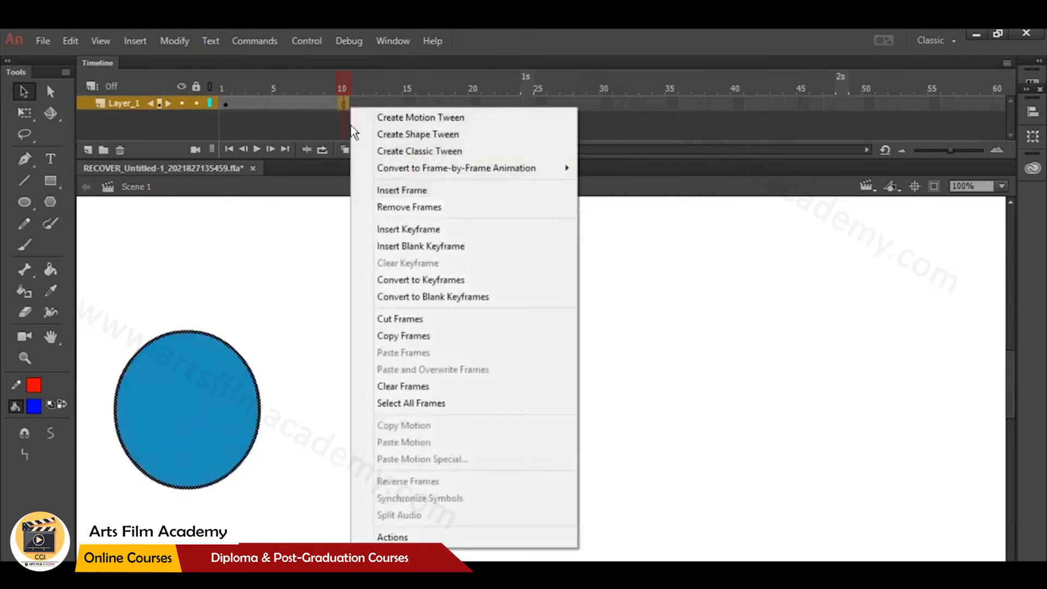
{"action": "left_click", "coordinate": [395, 227]}
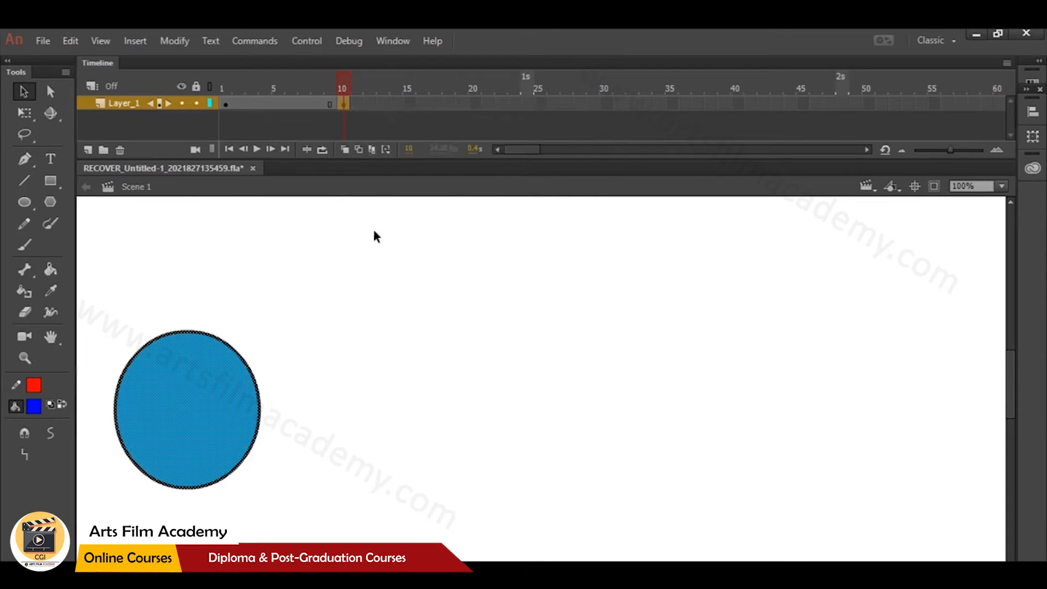
{"action": "left_click_drag", "start_coordinate": [234, 355], "coordinate": [701, 406]}
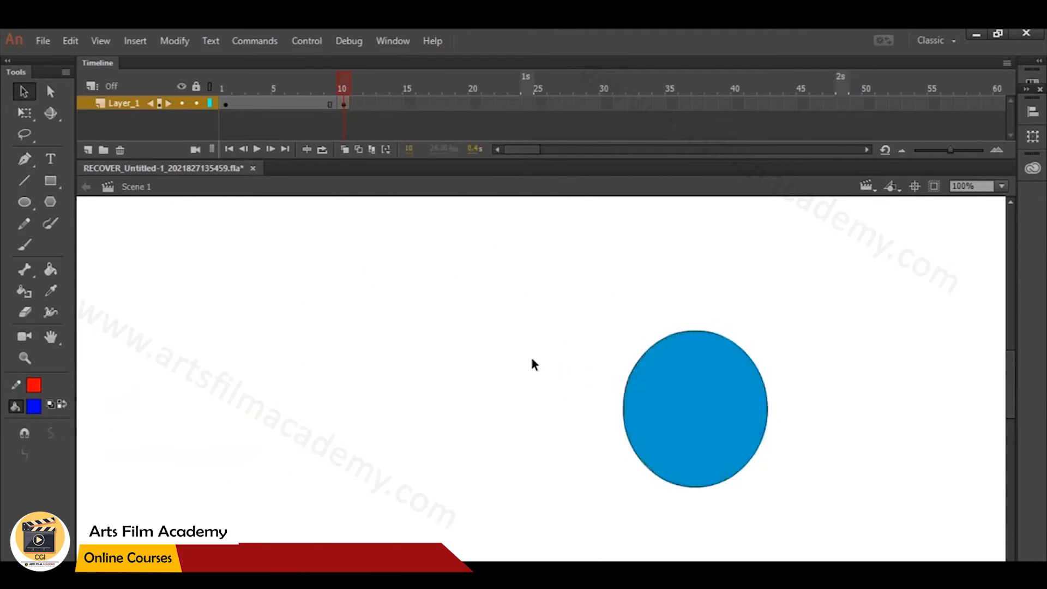
At keyframe 10, select the whole oval and move it slightly upward.
{"action": "left_click_drag", "start_coordinate": [221, 105], "coordinate": [341, 117]}
{"action": "left_click_drag", "start_coordinate": [568, 289], "coordinate": [817, 537]}
{"action": "left_click_drag", "start_coordinate": [727, 444], "coordinate": [731, 410]}
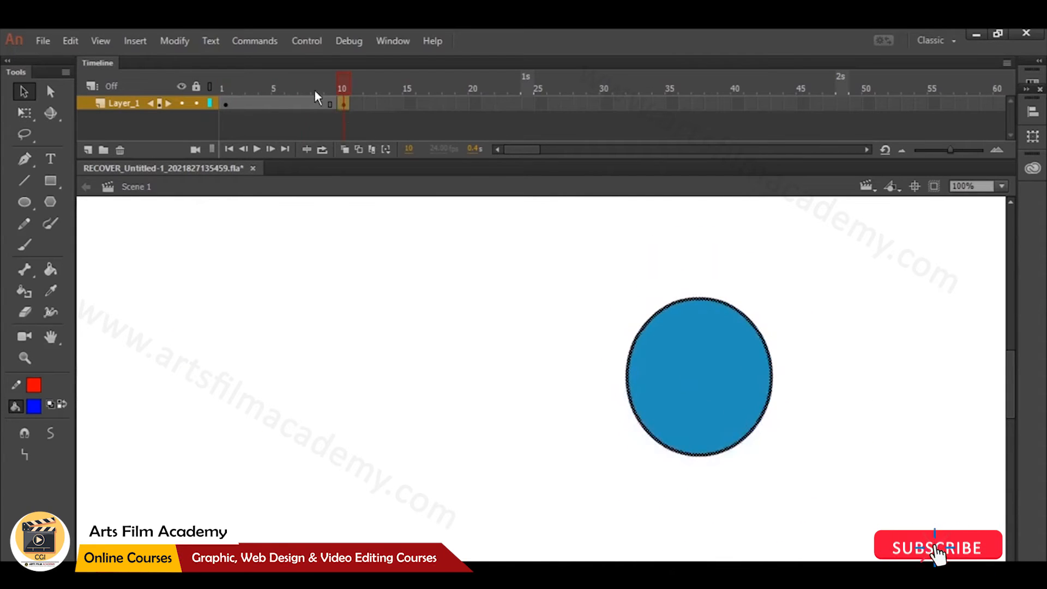
Compare the oval's position at frame 1, the in-between frames and frame 10.
{"action": "left_click", "coordinate": [218, 126]}
{"action": "left_click", "coordinate": [343, 104]}
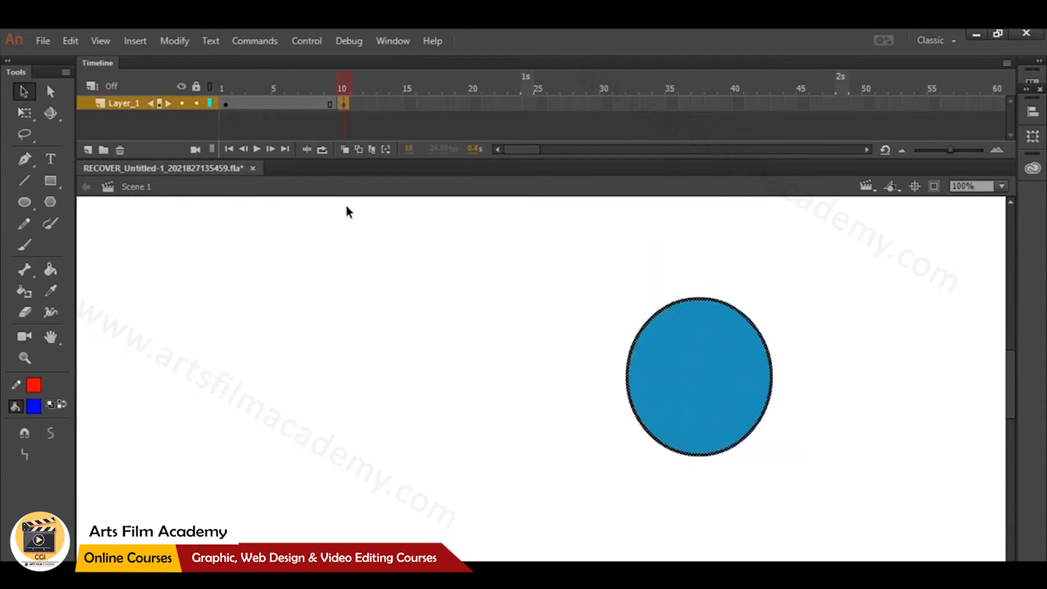
{"action": "left_click", "coordinate": [225, 102]}
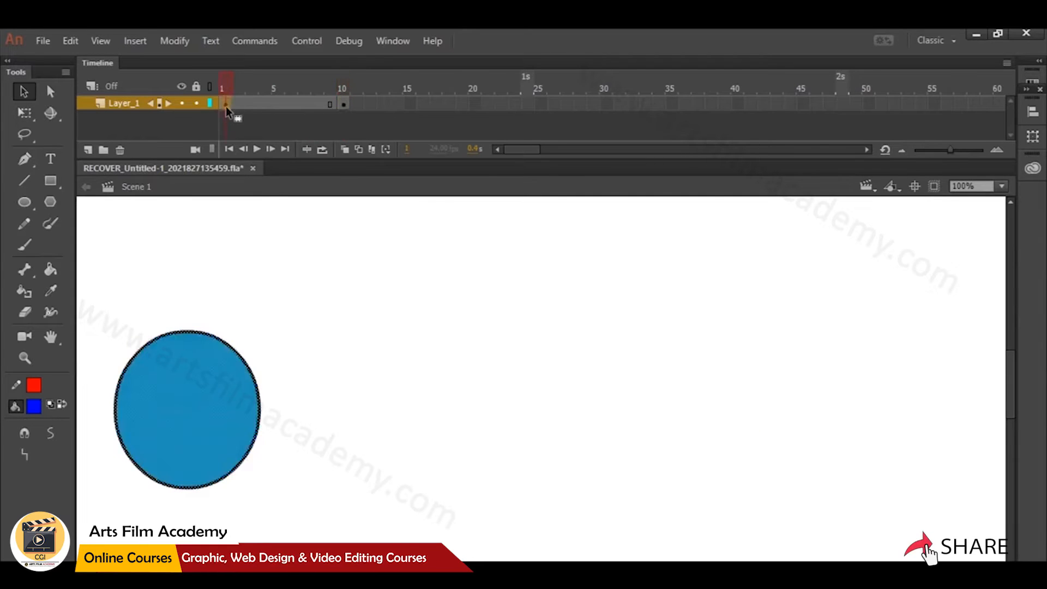
{"action": "left_click", "coordinate": [343, 104]}
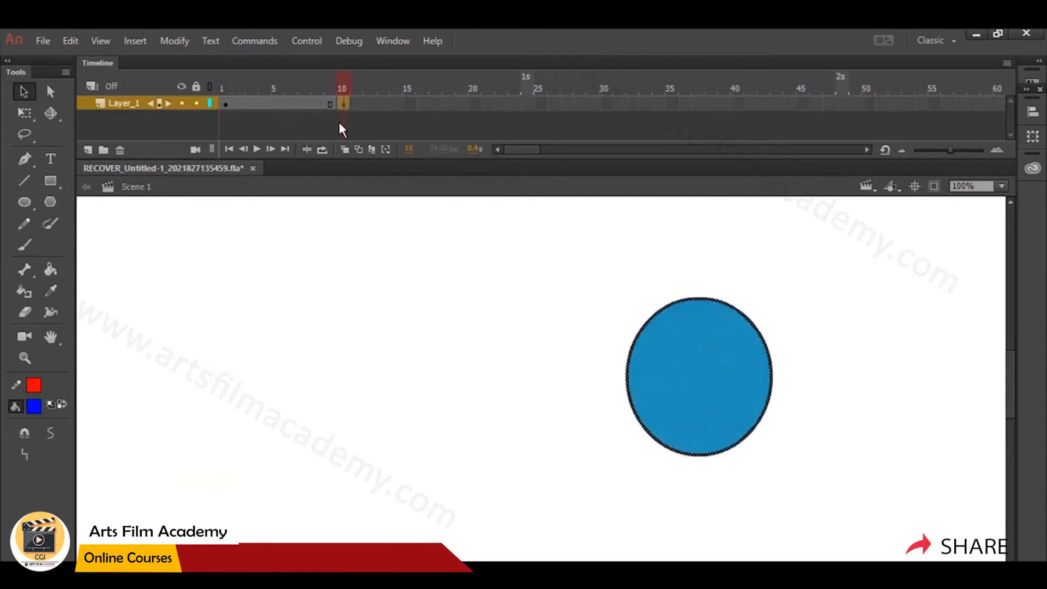
{"action": "left_click", "coordinate": [248, 103]}
{"action": "left_click_drag", "start_coordinate": [309, 101], "coordinate": [292, 102]}
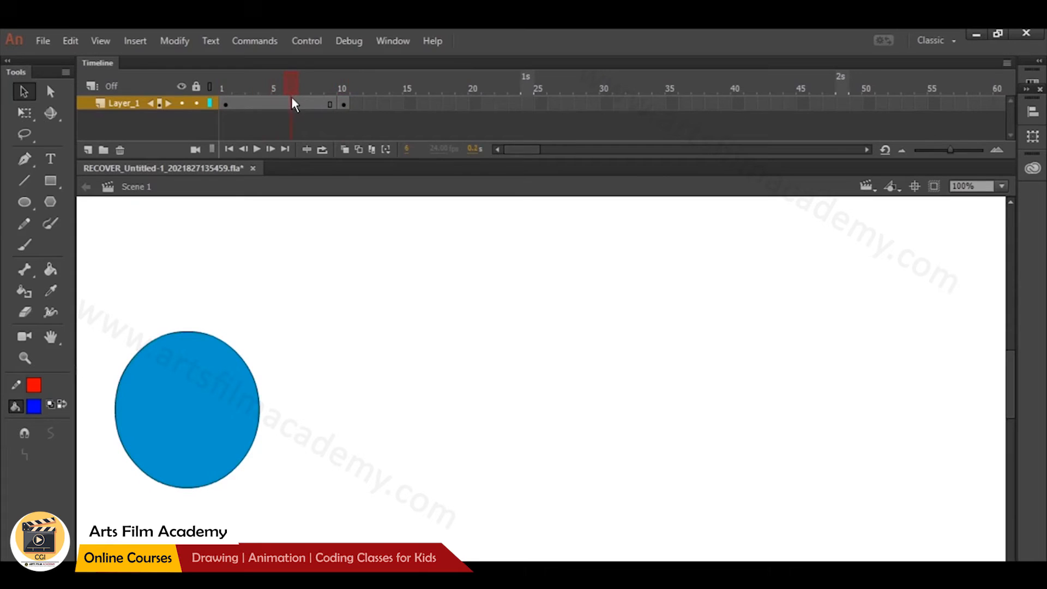
Insert a regular frame at frame 15 to extend the span that starts at keyframe 10.
{"action": "left_click", "coordinate": [409, 103]}
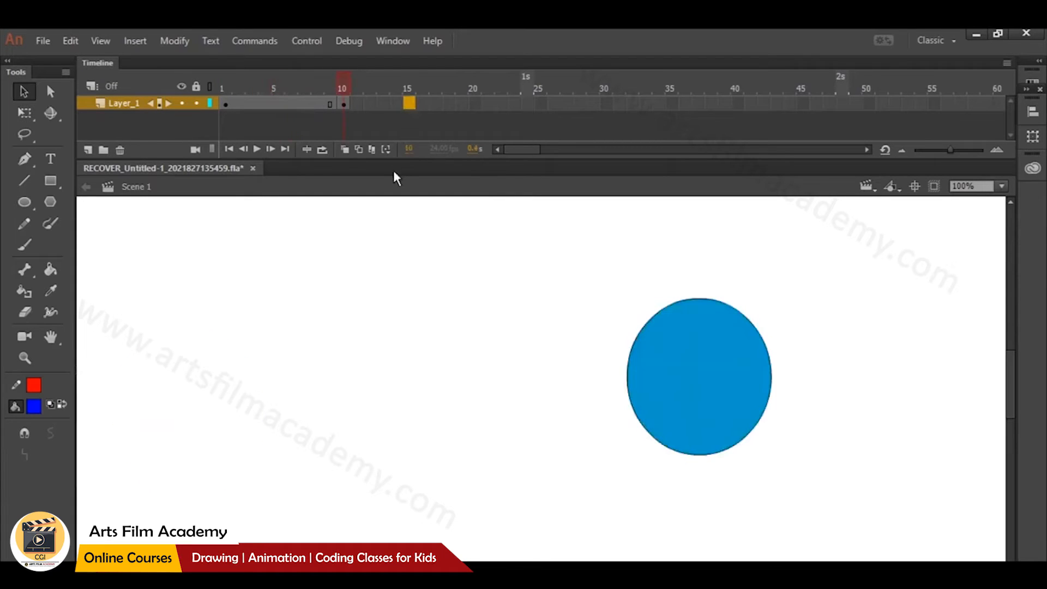
{"action": "right_click", "coordinate": [409, 101]}
{"action": "left_click", "coordinate": [440, 183]}
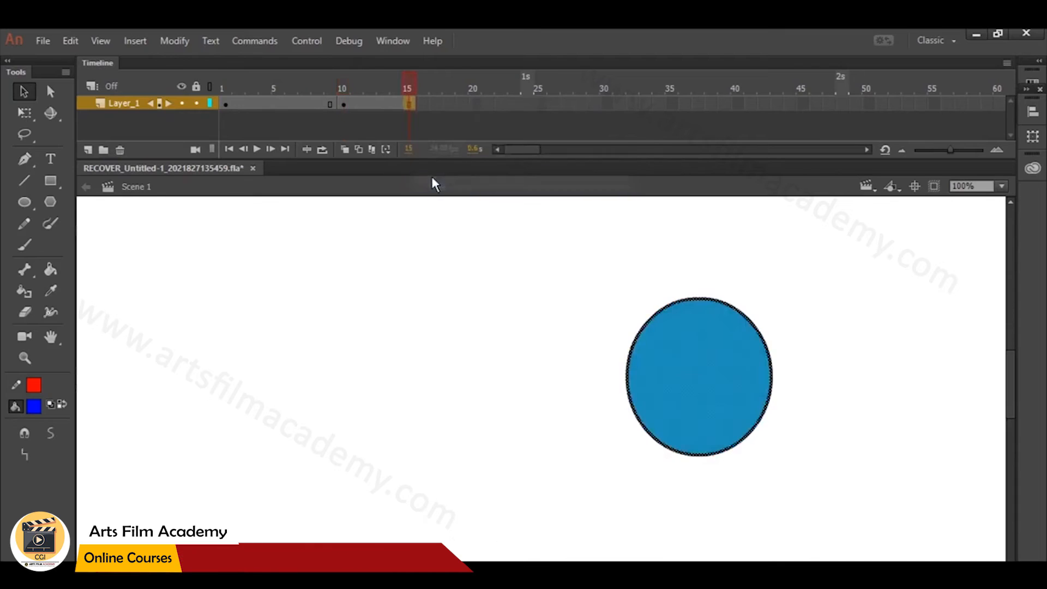
Handwrite "F6" and "F5" with the Brush tool on the empty left part of the stage.
{"action": "left_click", "coordinate": [24, 245]}
{"action": "mouse_move", "coordinate": [177, 345]}
{"action": "left_mouse_down"}
{"action": "mouse_move", "coordinate": [140, 295]}
{"action": "mouse_move", "coordinate": [160, 274]}
{"action": "left_mouse_up"}
{"action": "left_click_drag", "start_coordinate": [150, 313], "coordinate": [179, 288]}
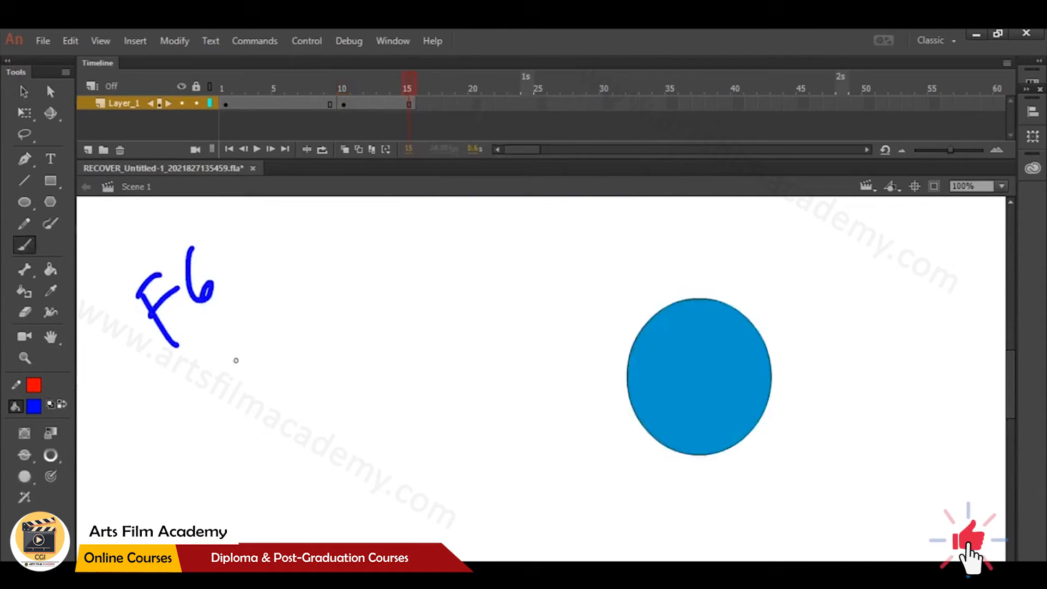
{"action": "left_click_drag", "start_coordinate": [249, 405], "coordinate": [232, 339]}
{"action": "left_click_drag", "start_coordinate": [224, 380], "coordinate": [243, 357]}
{"action": "left_click_drag", "start_coordinate": [252, 330], "coordinate": [287, 374]}
{"action": "left_click_drag", "start_coordinate": [253, 330], "coordinate": [282, 304]}
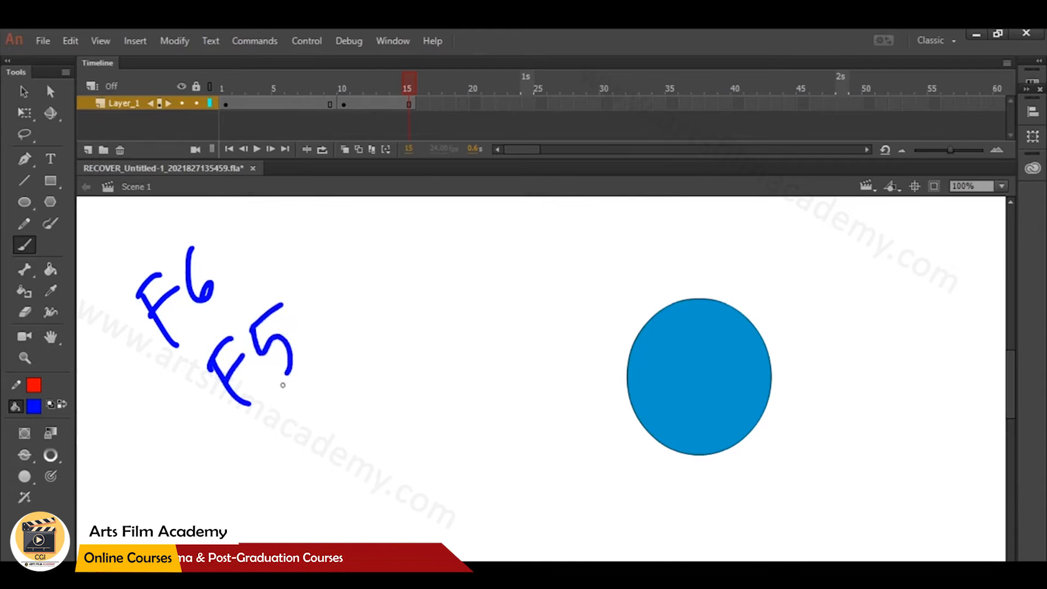
Circle the handwritten F6 and F5 notes, and start writing a second F6 and F beside them.
{"action": "left_click_drag", "start_coordinate": [180, 236], "coordinate": [145, 286]}
{"action": "mouse_move", "coordinate": [353, 338]}
{"action": "left_mouse_down"}
{"action": "mouse_move", "coordinate": [224, 431]}
{"action": "mouse_move", "coordinate": [265, 300]}
{"action": "left_mouse_up"}
{"action": "left_click_drag", "start_coordinate": [406, 383], "coordinate": [376, 351]}
{"action": "mouse_move", "coordinate": [382, 355]}
{"action": "left_mouse_down"}
{"action": "mouse_move", "coordinate": [408, 332]}
{"action": "mouse_move", "coordinate": [434, 334]}
{"action": "left_mouse_up"}
{"action": "mouse_move", "coordinate": [428, 405]}
{"action": "left_mouse_down"}
{"action": "mouse_move", "coordinate": [446, 435]}
{"action": "mouse_move", "coordinate": [474, 418]}
{"action": "left_mouse_up"}
{"action": "left_click_drag", "start_coordinate": [458, 372], "coordinate": [483, 353]}
Undo all the handwritten brush strokes.
{"action": "key", "text": "ctrl+z"}
{"action": "key", "text": "ctrl+z"}
{"action": "key", "text": "ctrl+z"}
{"action": "key", "text": "ctrl+z"}
{"action": "key", "text": "ctrl+z"}
{"action": "key", "text": "ctrl+z"}
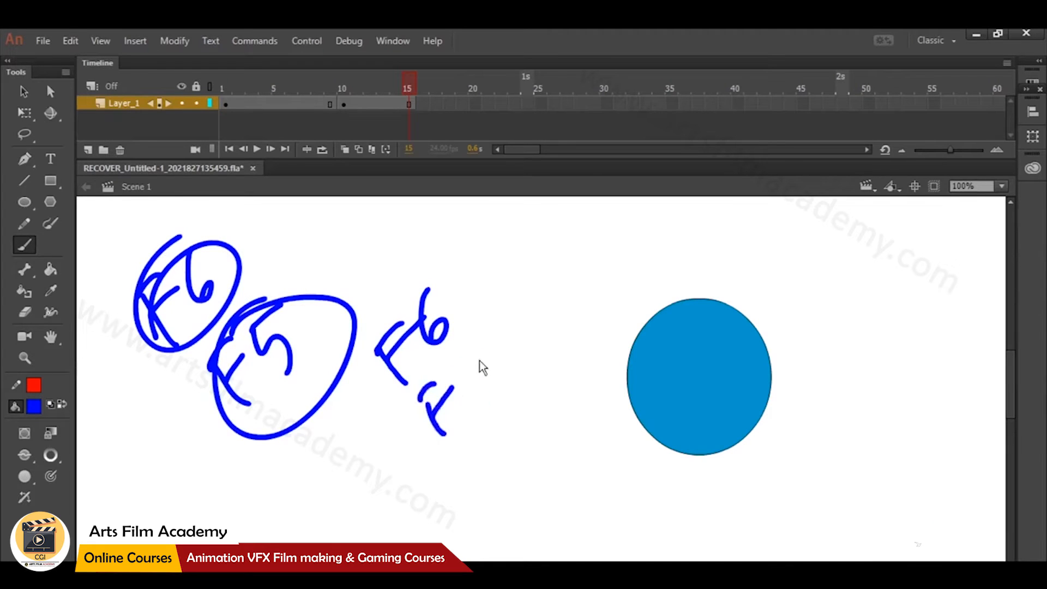
{"action": "key", "text": "ctrl+z"}
{"action": "key", "text": "ctrl+z"}
{"action": "key", "text": "ctrl+z"}
{"action": "key", "text": "ctrl+z"}
{"action": "key", "text": "ctrl+z"}
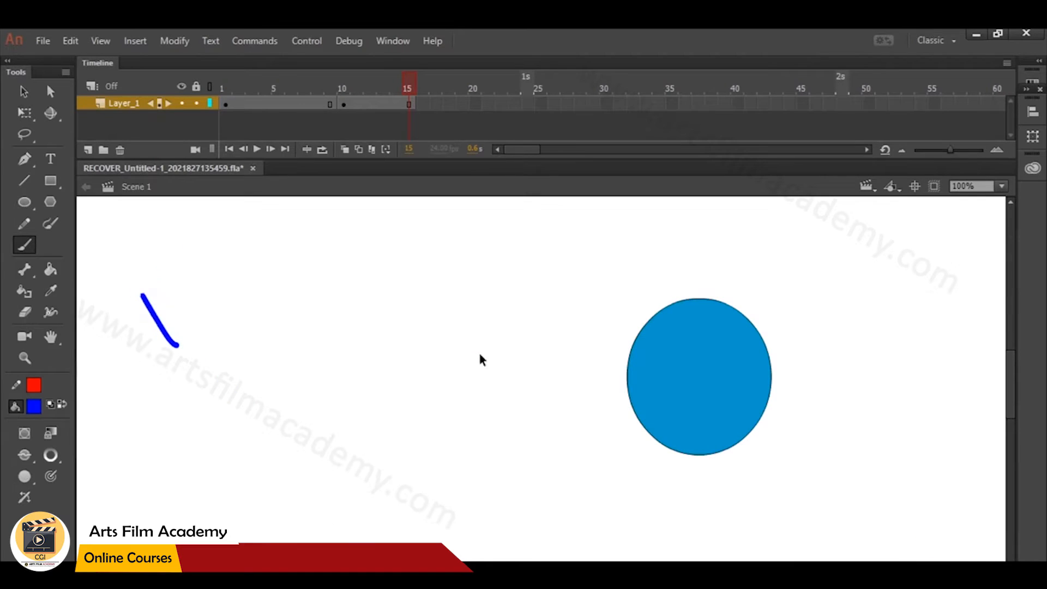
At keyframe 10, move the oval down and to the left with the Selection tool.
{"action": "left_click", "coordinate": [345, 104]}
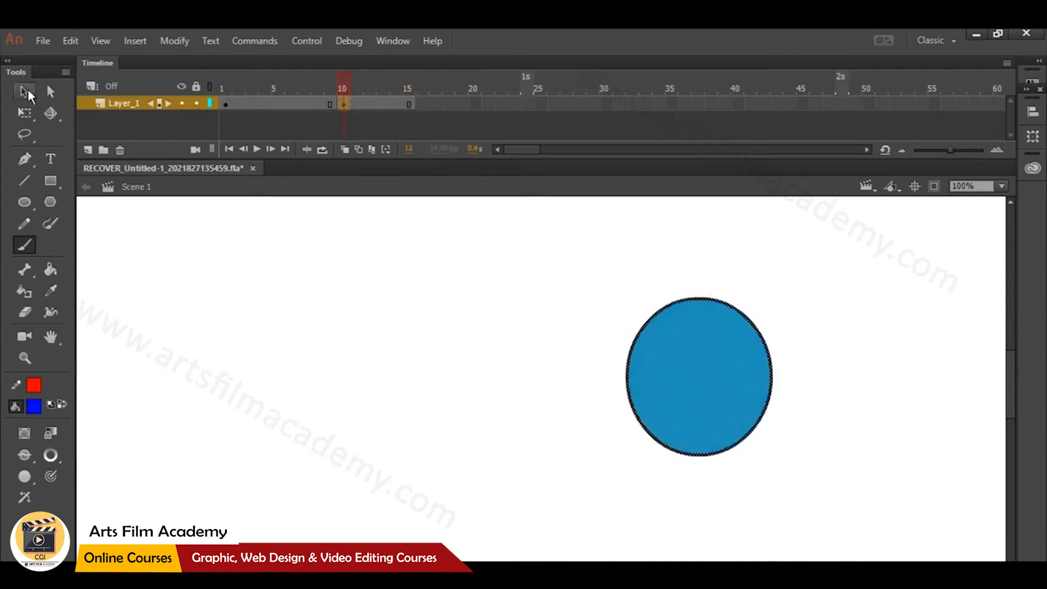
{"action": "left_click", "coordinate": [24, 92]}
{"action": "left_click_drag", "start_coordinate": [678, 355], "coordinate": [590, 448]}
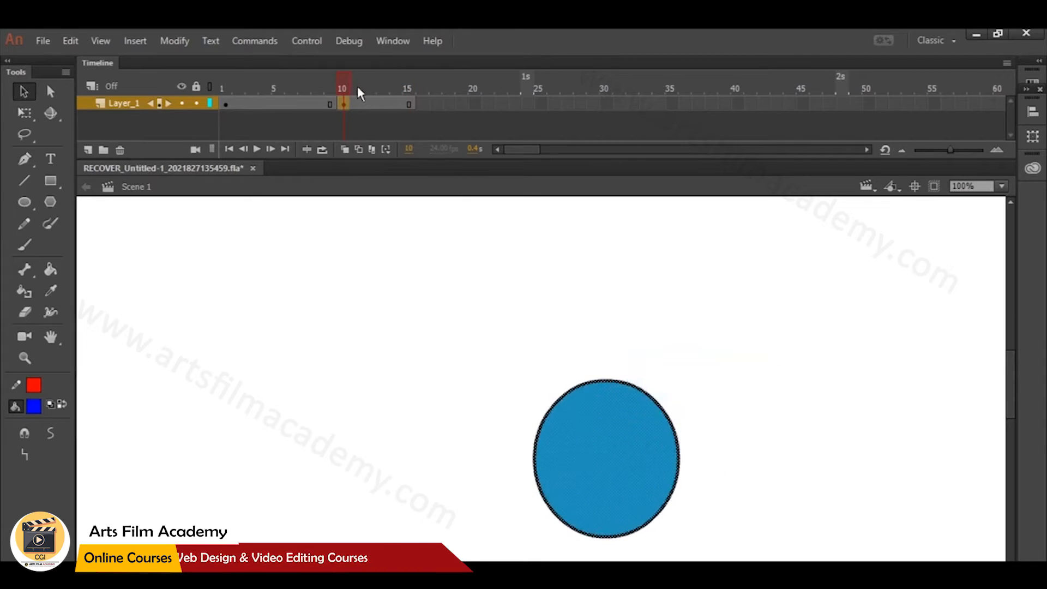
Check frame 15 and preview the animation, and insert a blank keyframe at frame 16.
{"action": "left_click", "coordinate": [410, 104]}
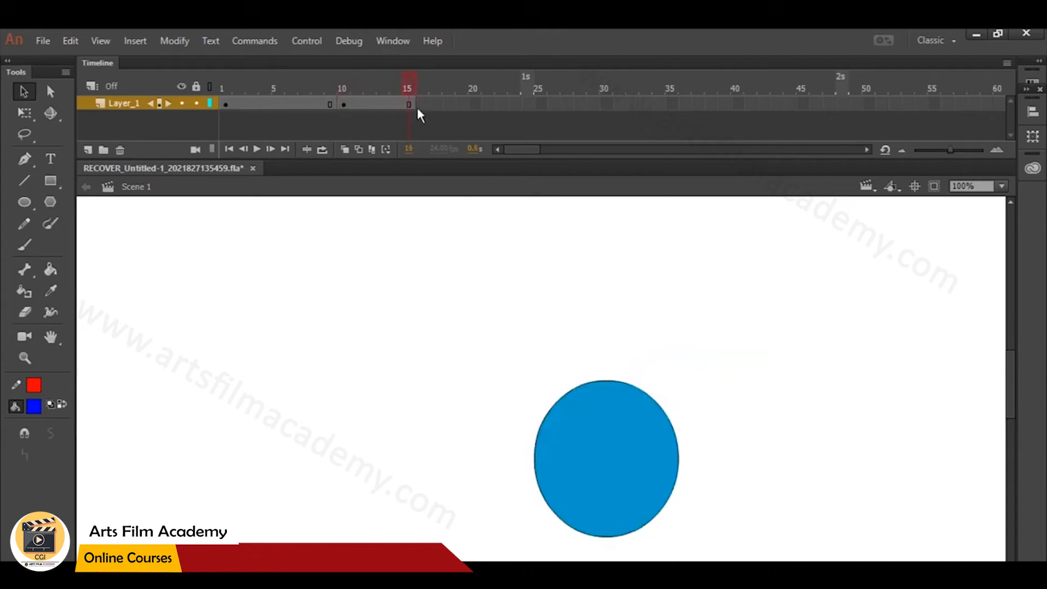
{"action": "key", "text": "Return"}
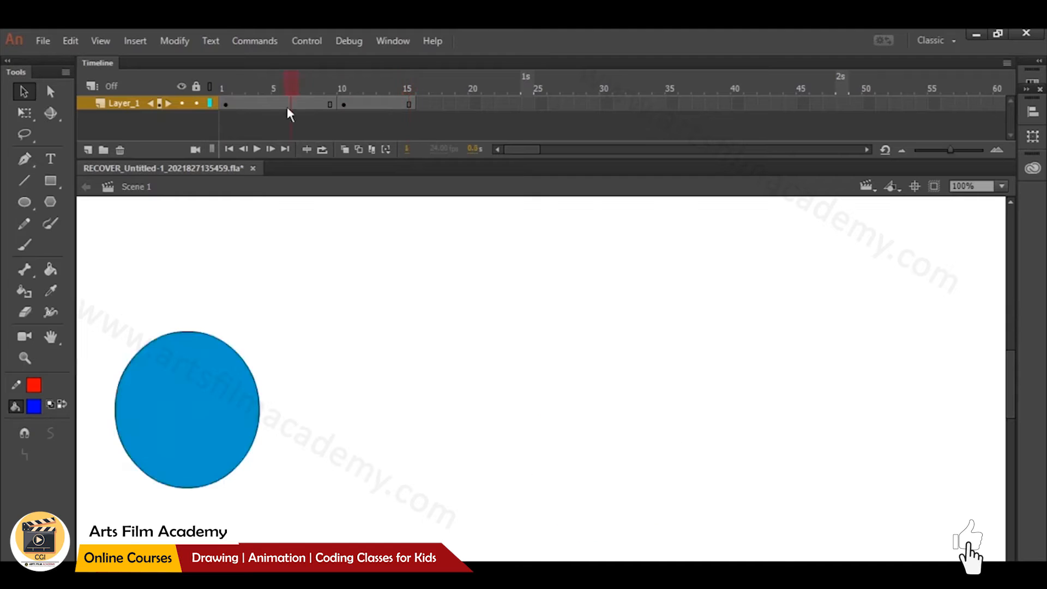
{"action": "right_click", "coordinate": [418, 104]}
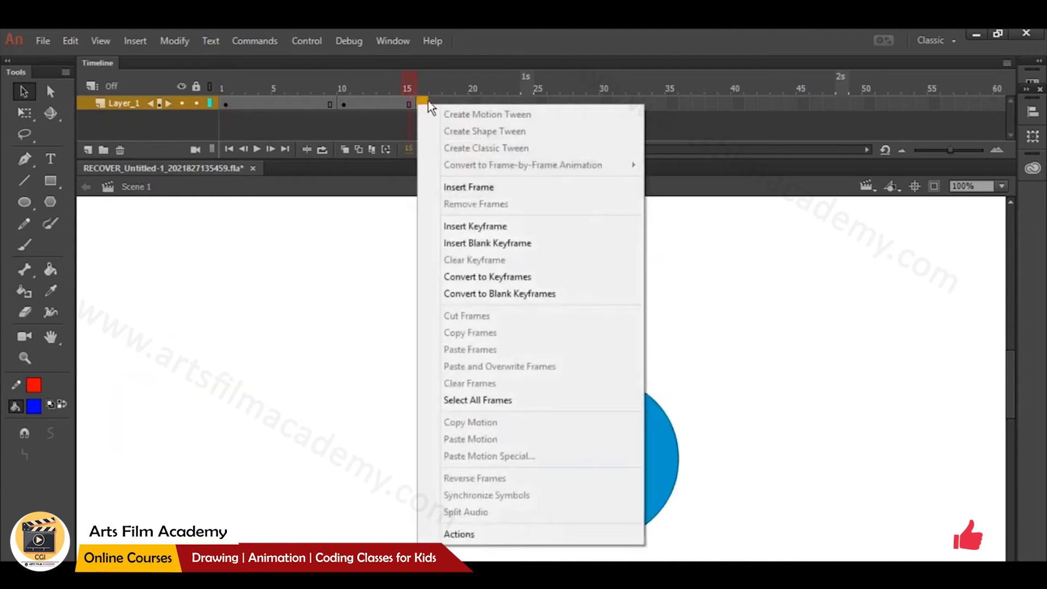
{"action": "left_click", "coordinate": [481, 243]}
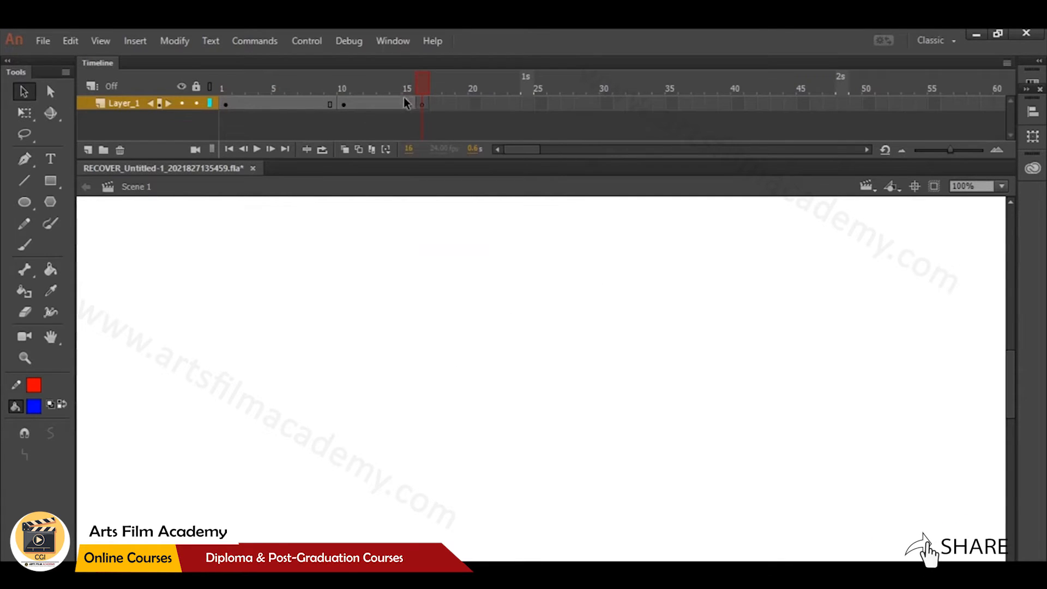
Remove the regular frame at frame 5 from Layer_1.
{"action": "left_click", "coordinate": [275, 102]}
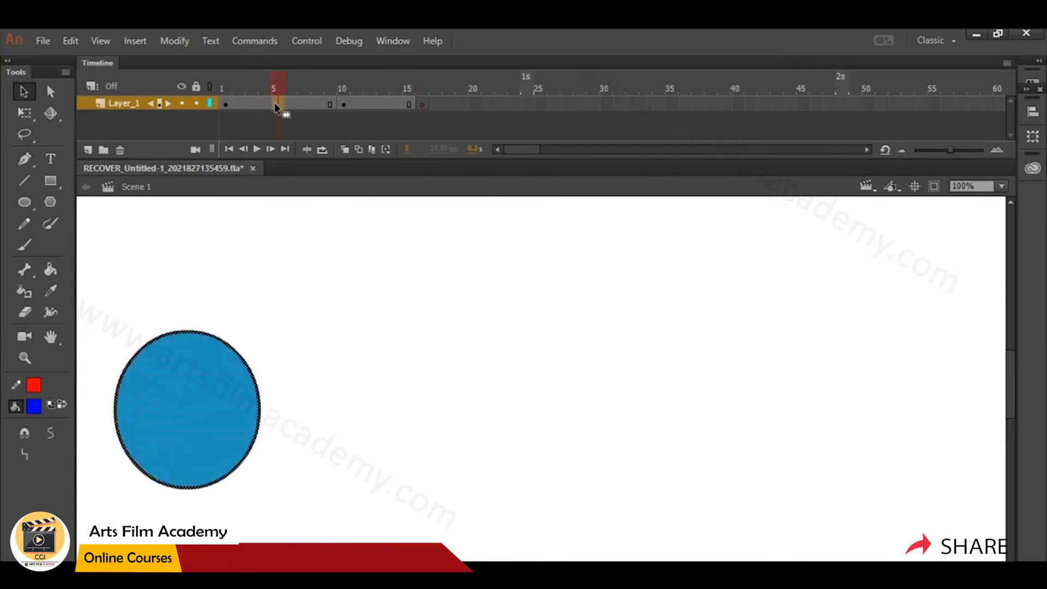
{"action": "right_click", "coordinate": [274, 103]}
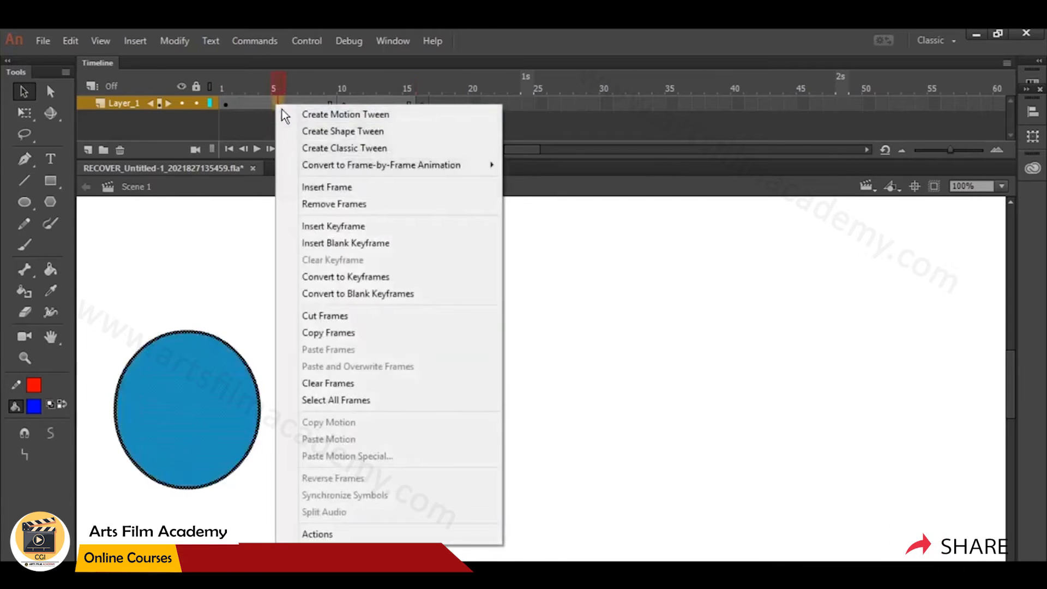
{"action": "left_click", "coordinate": [319, 204]}
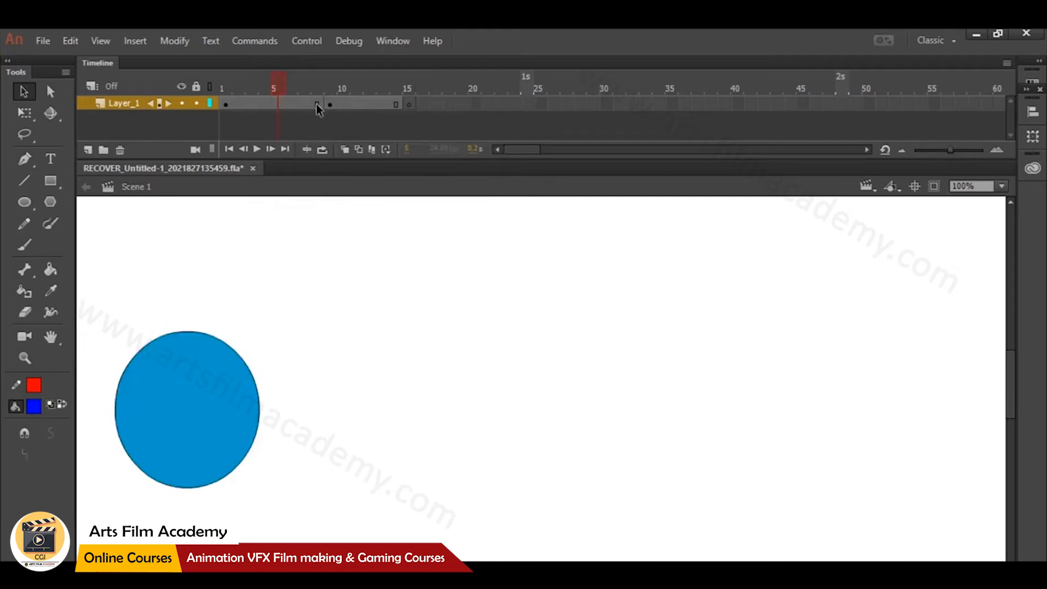
Select frames 3 to 8 of the first span in Layer_1 and remove them.
{"action": "left_click", "coordinate": [260, 103]}
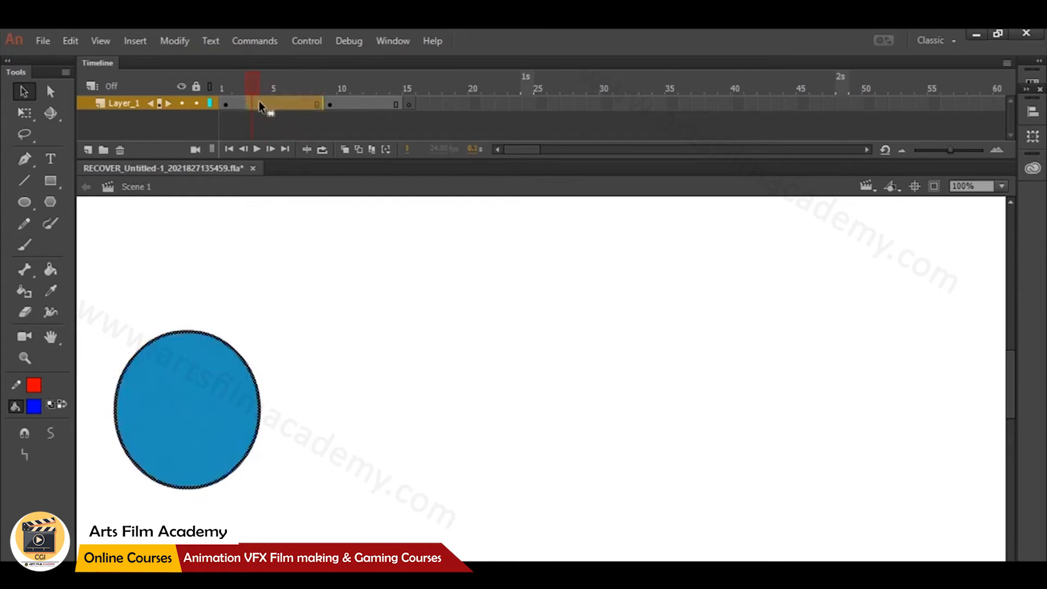
{"action": "right_click", "coordinate": [260, 101]}
{"action": "left_click", "coordinate": [295, 200]}
{"action": "left_click", "coordinate": [290, 126]}
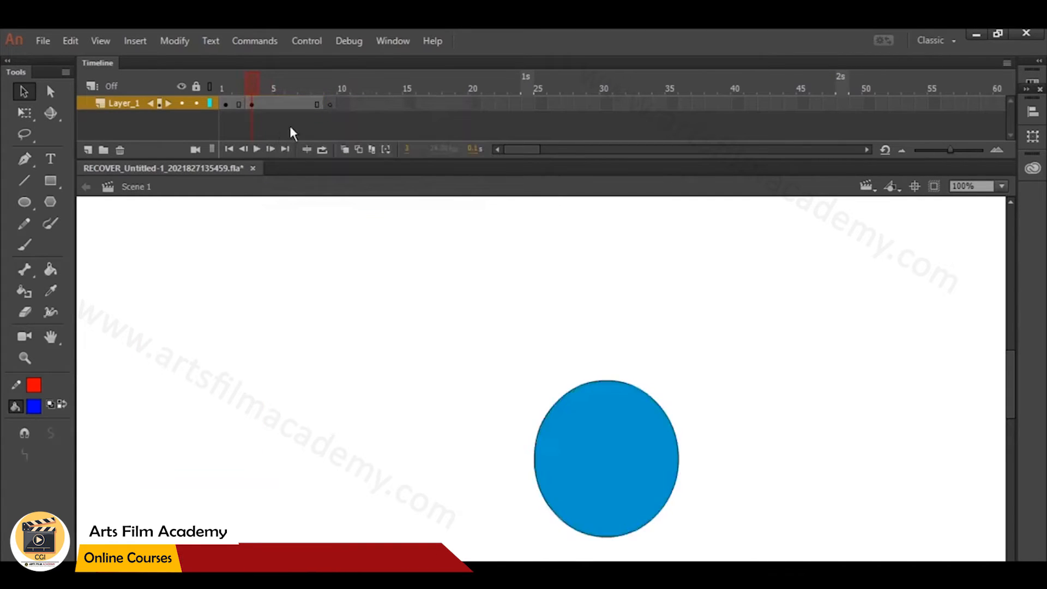
Lengthen the second span in Layer_1 by inserting one regular frame at frame 5 and two at frame 6.
{"action": "left_click", "coordinate": [279, 102]}
{"action": "right_click", "coordinate": [279, 103]}
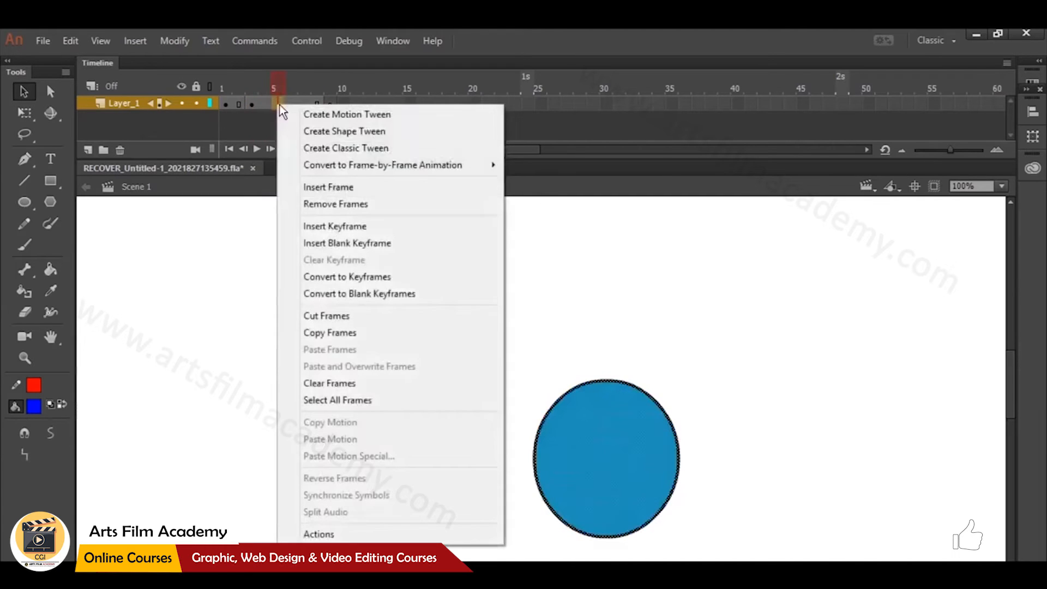
{"action": "left_click", "coordinate": [316, 188]}
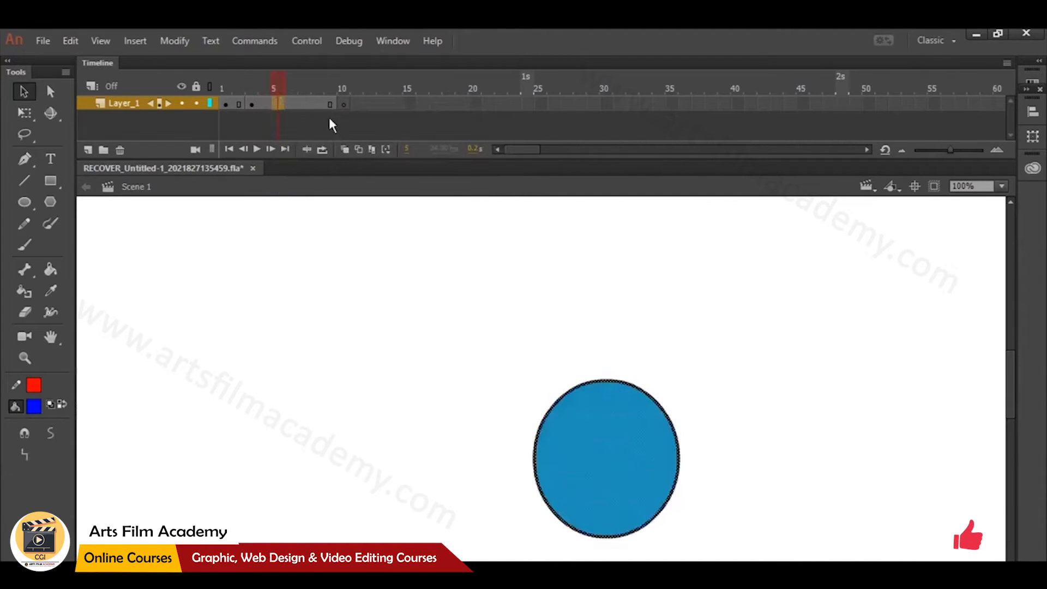
{"action": "right_click", "coordinate": [293, 102]}
{"action": "left_click", "coordinate": [321, 189]}
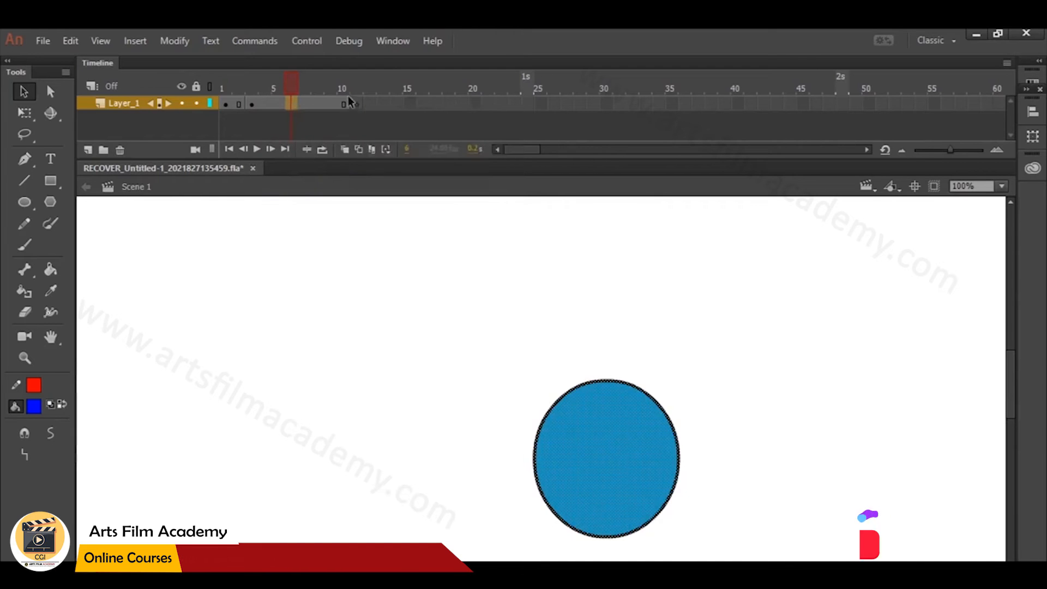
{"action": "right_click", "coordinate": [294, 103]}
{"action": "left_click", "coordinate": [325, 192]}
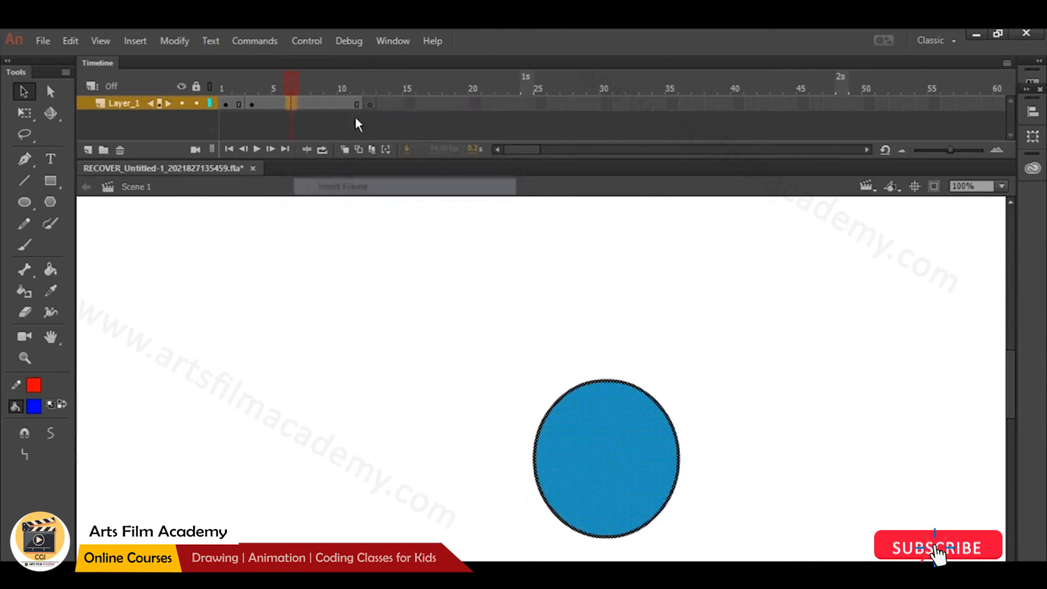
Insert a keyframe at frame 6 of Layer_1 and scrub the timeline to frame 11.
{"action": "right_click", "coordinate": [294, 103]}
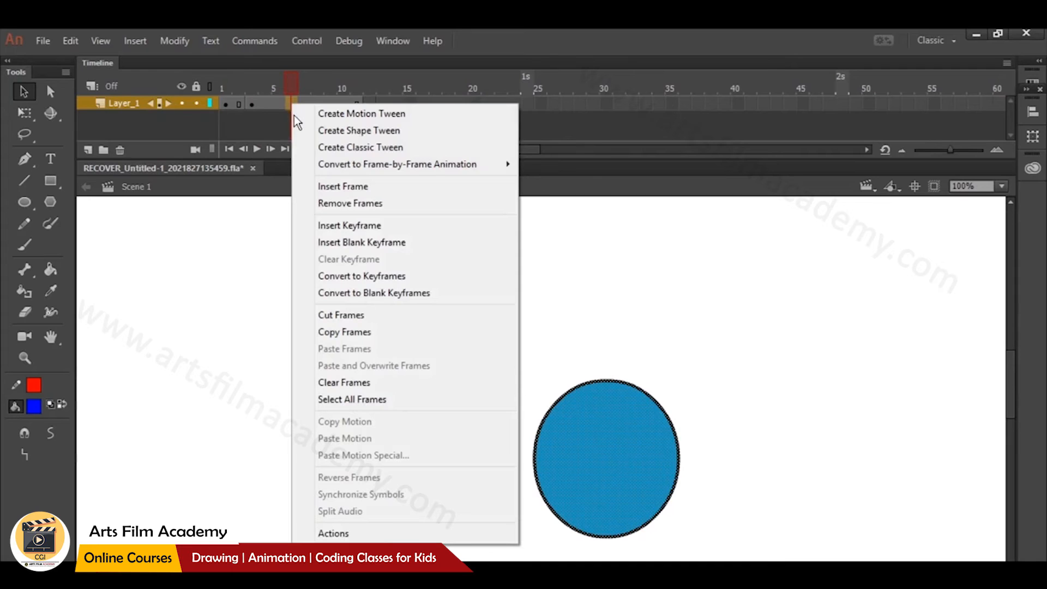
{"action": "left_click", "coordinate": [331, 225]}
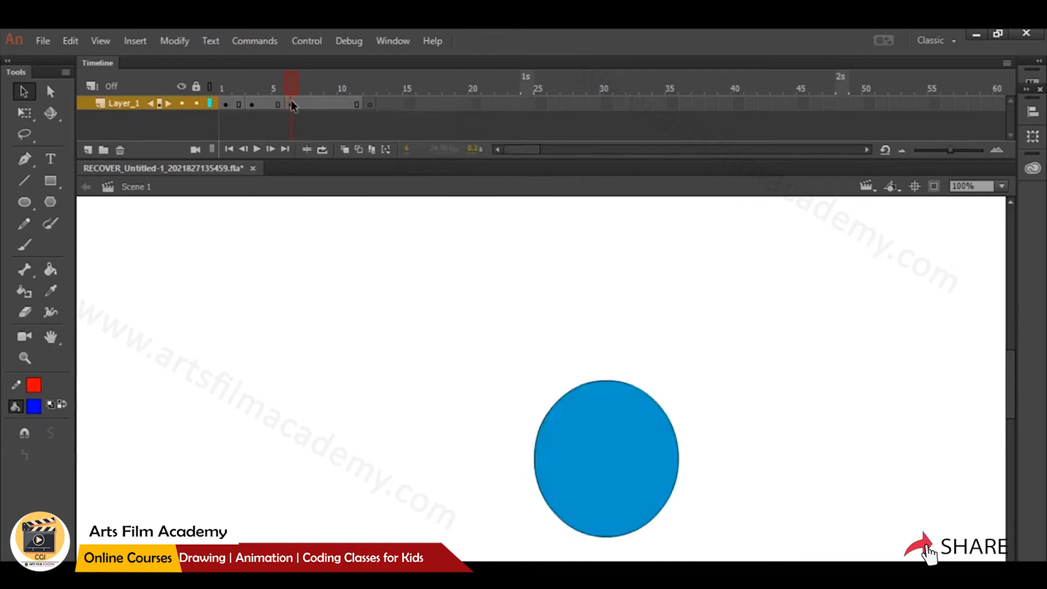
{"action": "left_click_drag", "start_coordinate": [274, 94], "coordinate": [358, 109]}
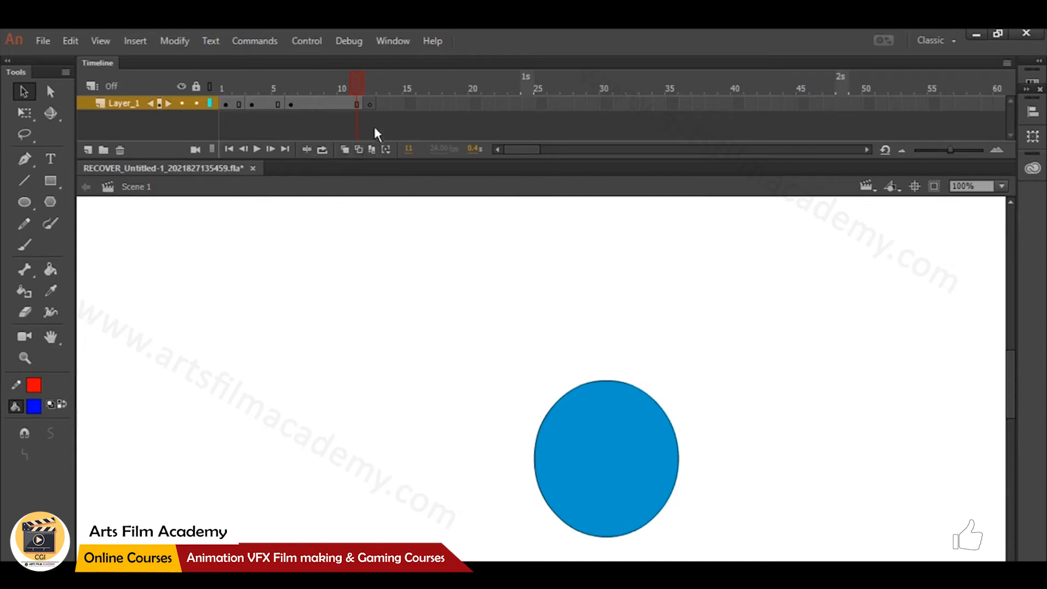
Add a new layer above Layer_1 and delete Layer_1.
{"action": "left_click", "coordinate": [88, 148]}
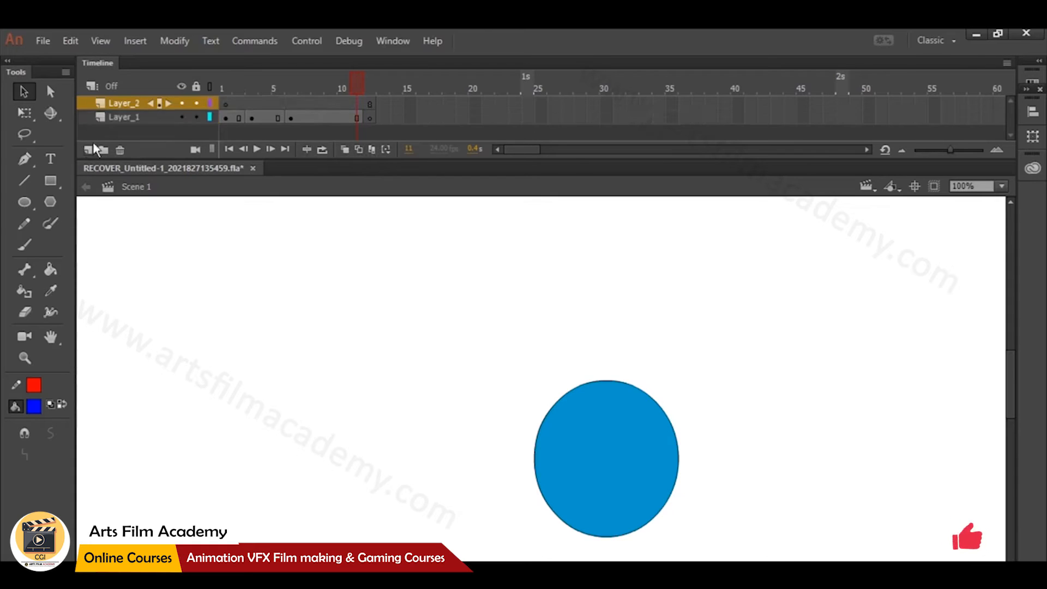
{"action": "left_click", "coordinate": [137, 117]}
{"action": "left_click", "coordinate": [119, 150]}
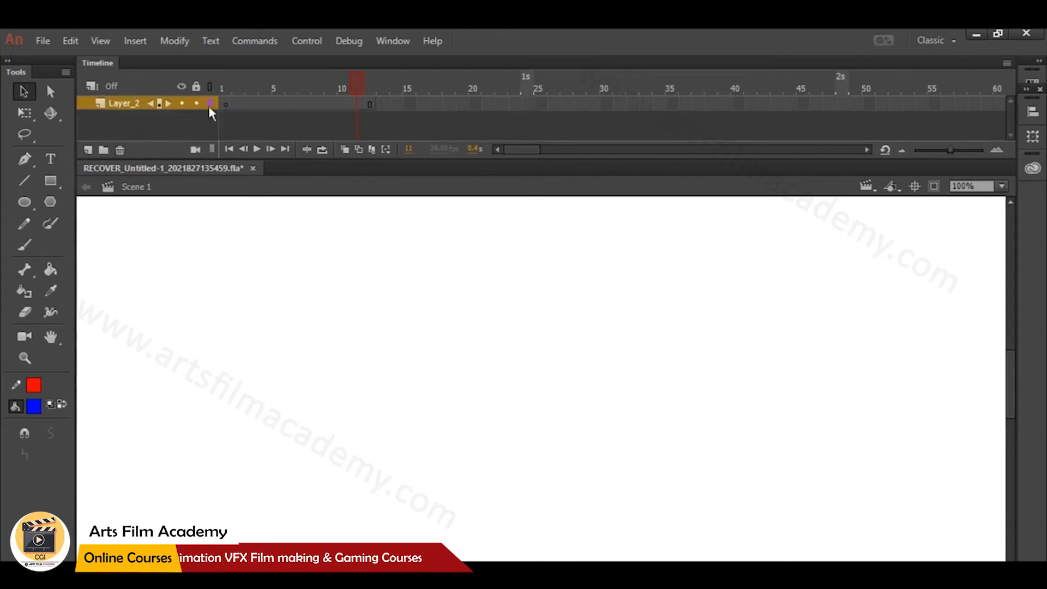
Remove all frames after frame 1 from Layer_2.
{"action": "left_click", "coordinate": [236, 102]}
{"action": "right_click", "coordinate": [244, 104]}
{"action": "left_click", "coordinate": [283, 207]}
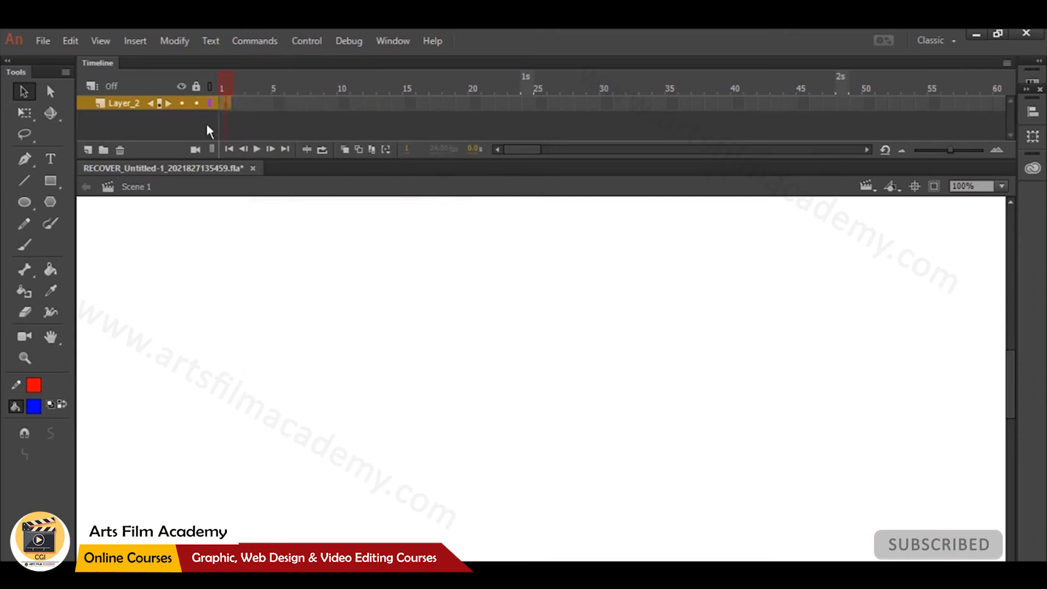
Draw a blue circle with a red outline in the upper-left part of the stage, and group its fill and outline.
{"action": "left_click", "coordinate": [24, 202]}
{"action": "left_click_drag", "start_coordinate": [134, 227], "coordinate": [232, 314]}
{"action": "key", "text": "v"}
{"action": "left_click_drag", "start_coordinate": [116, 213], "coordinate": [333, 377]}
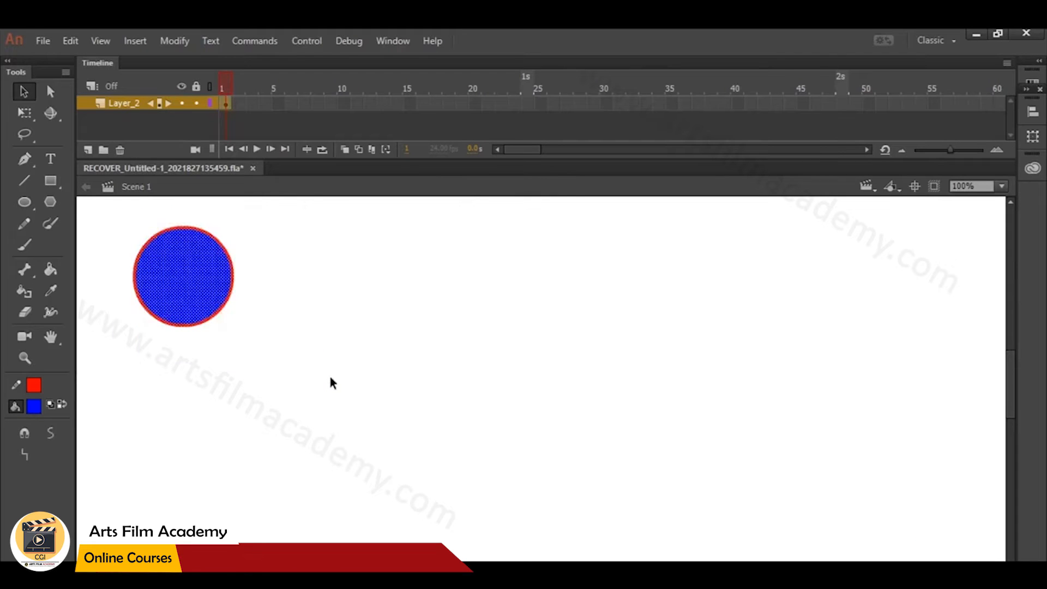
{"action": "key", "text": "ctrl+g"}
Enlarge the grouped circle with Free Transform, and sketch a bouncing path from it across the stage with the Pencil tool.
{"action": "key", "text": "ctrl+minus"}
{"action": "key", "text": "space"}
{"action": "left_click_drag", "start_coordinate": [544, 386], "coordinate": [502, 338]}
{"action": "left_click_drag", "start_coordinate": [327, 290], "coordinate": [211, 249]}
{"action": "key", "text": "space"}
{"action": "left_click_drag", "start_coordinate": [303, 259], "coordinate": [312, 279]}
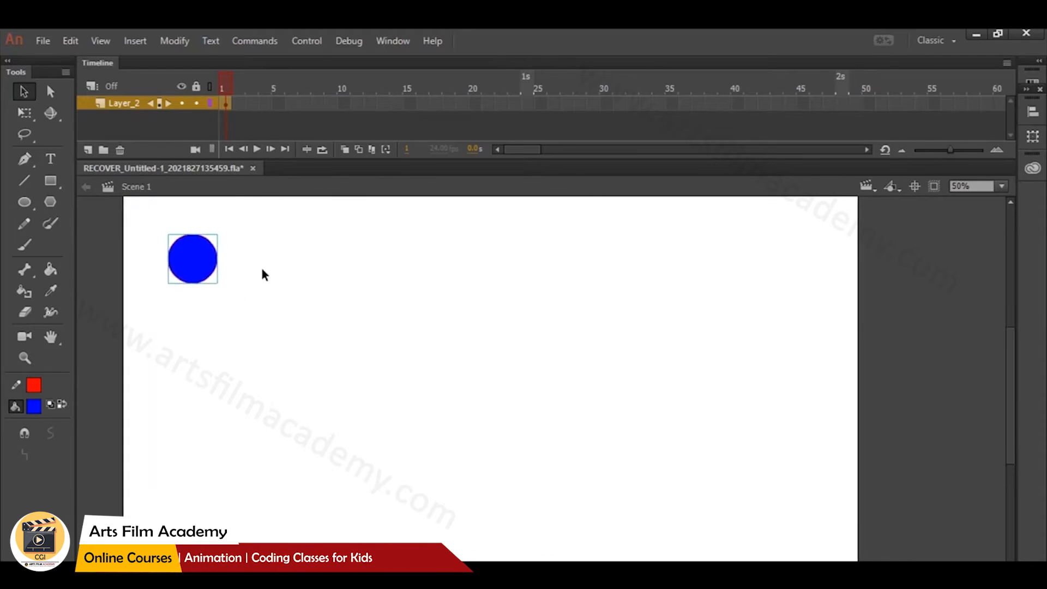
{"action": "key", "text": "q"}
{"action": "mouse_move", "coordinate": [220, 287]}
{"action": "left_mouse_down"}
{"action": "mouse_move", "coordinate": [236, 301]}
{"action": "mouse_move", "coordinate": [214, 267]}
{"action": "mouse_move", "coordinate": [279, 266]}
{"action": "mouse_move", "coordinate": [455, 515]}
{"action": "mouse_move", "coordinate": [505, 430]}
{"action": "mouse_move", "coordinate": [852, 420]}
{"action": "left_mouse_up"}
{"action": "left_click", "coordinate": [259, 257]}
{"action": "left_click", "coordinate": [31, 223]}
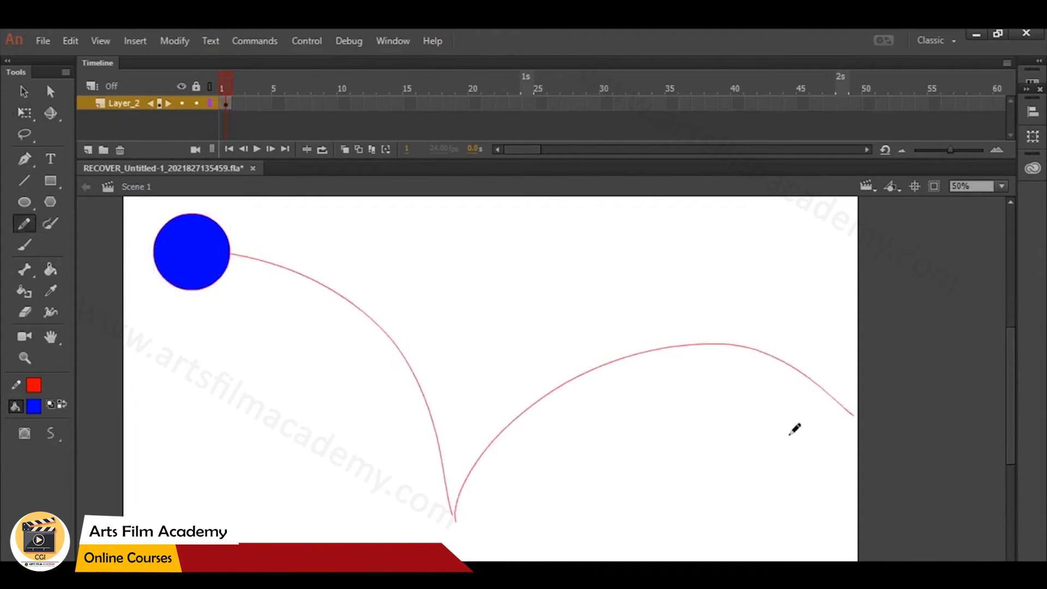
Undo the pencil-drawn bouncing path so only the blue circle is on the stage.
{"action": "key", "text": "ctrl+z"}
{"action": "key", "text": "ctrl+z"}
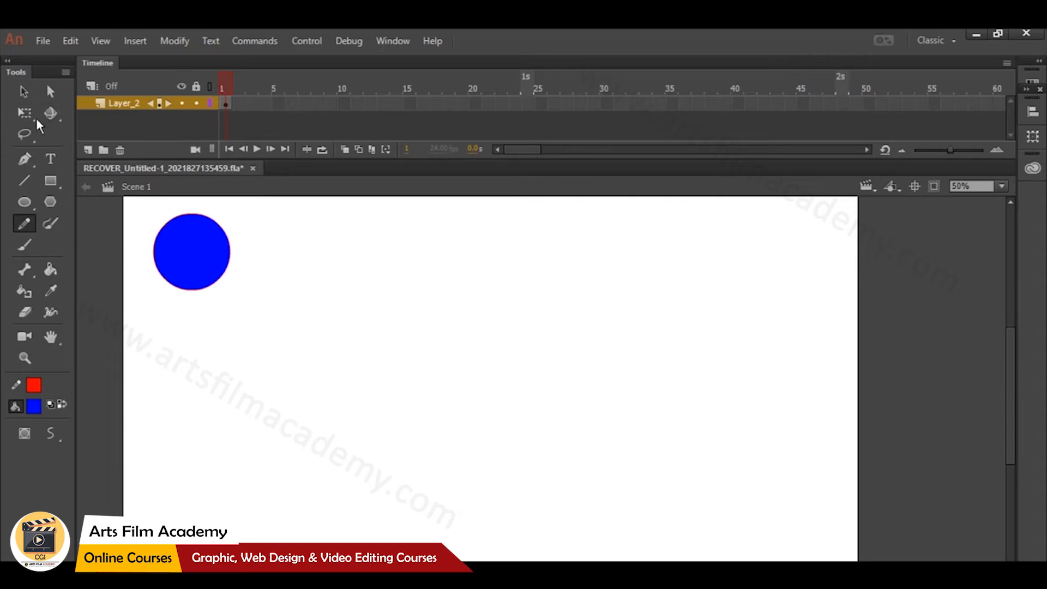
{"action": "left_click_drag", "start_coordinate": [452, 294], "coordinate": [469, 334]}
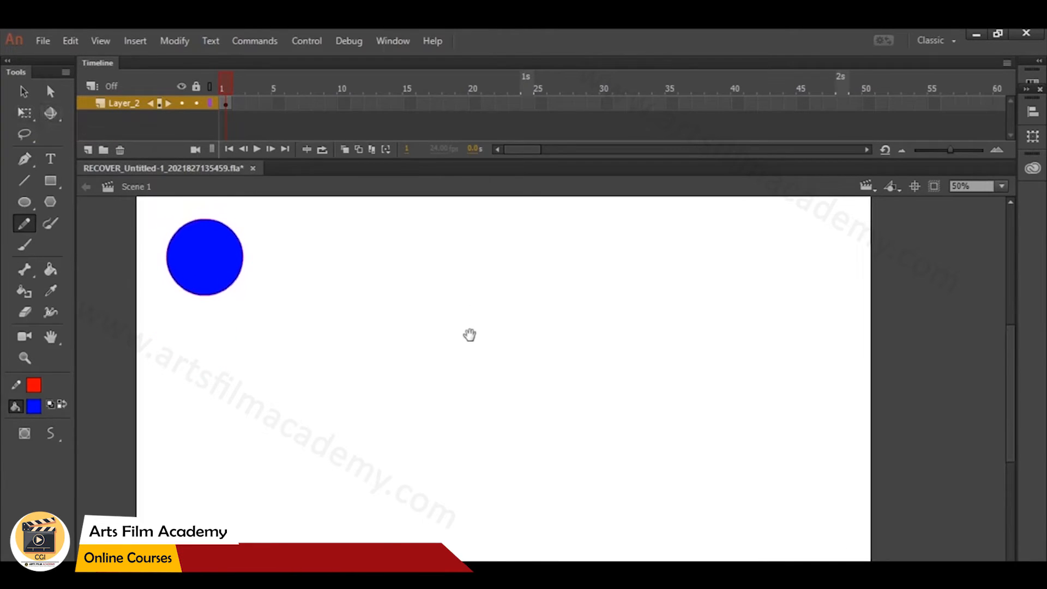
Insert a keyframe at frame 2 of Layer_2, move the circle slightly right and down, and compare it with frame 1.
{"action": "right_click", "coordinate": [239, 103]}
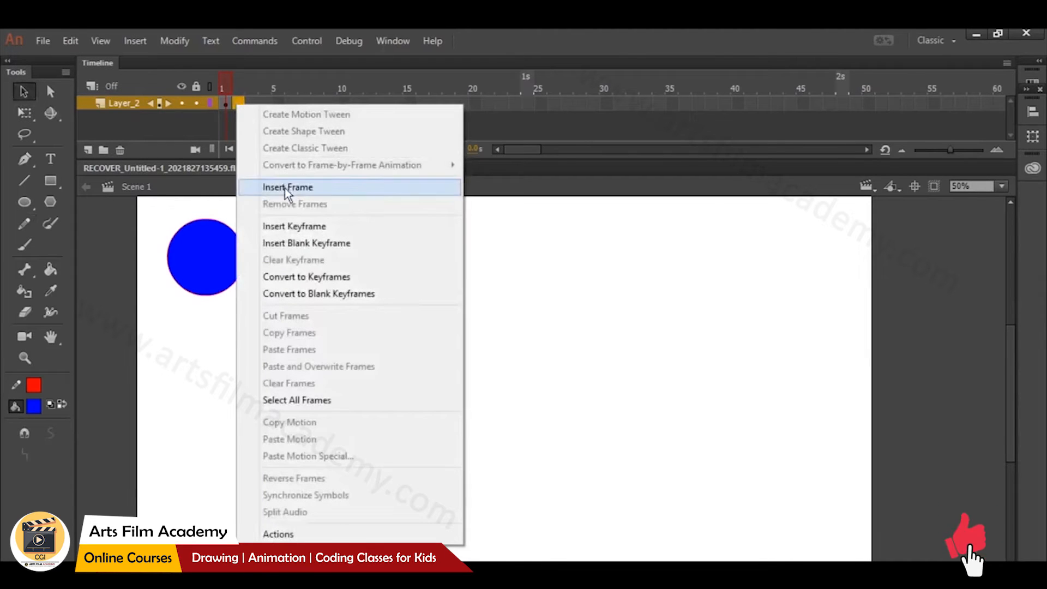
{"action": "left_click", "coordinate": [288, 225]}
{"action": "left_click_drag", "start_coordinate": [232, 267], "coordinate": [267, 285]}
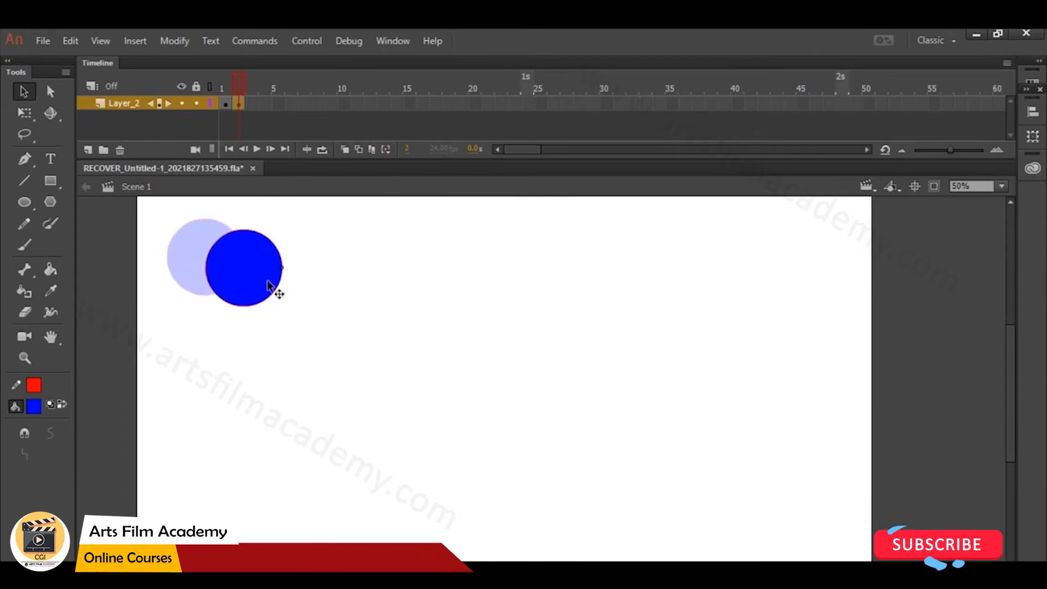
{"action": "left_click", "coordinate": [225, 104]}
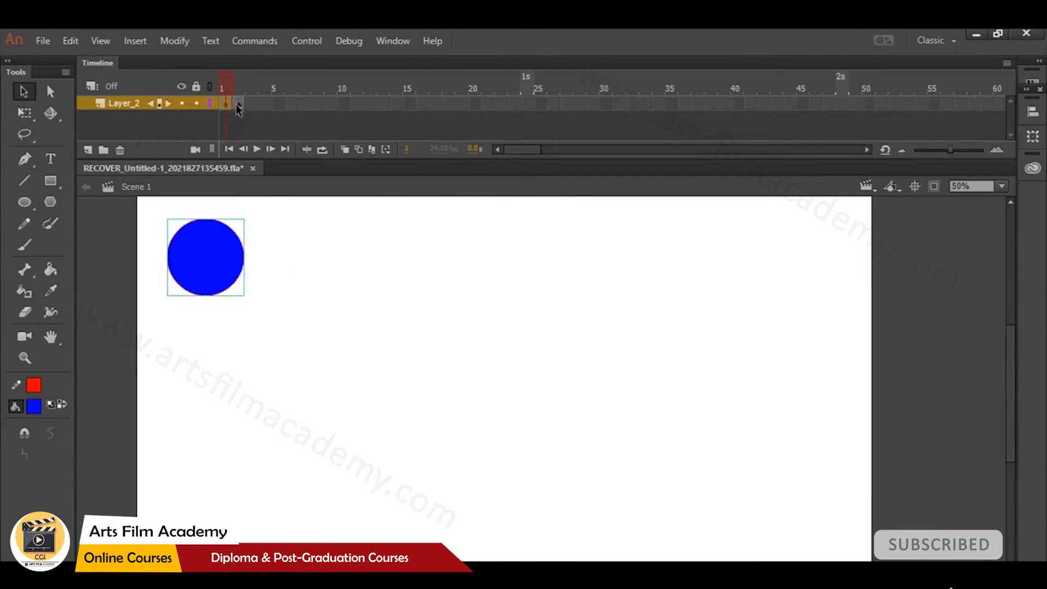
{"action": "left_click", "coordinate": [235, 104]}
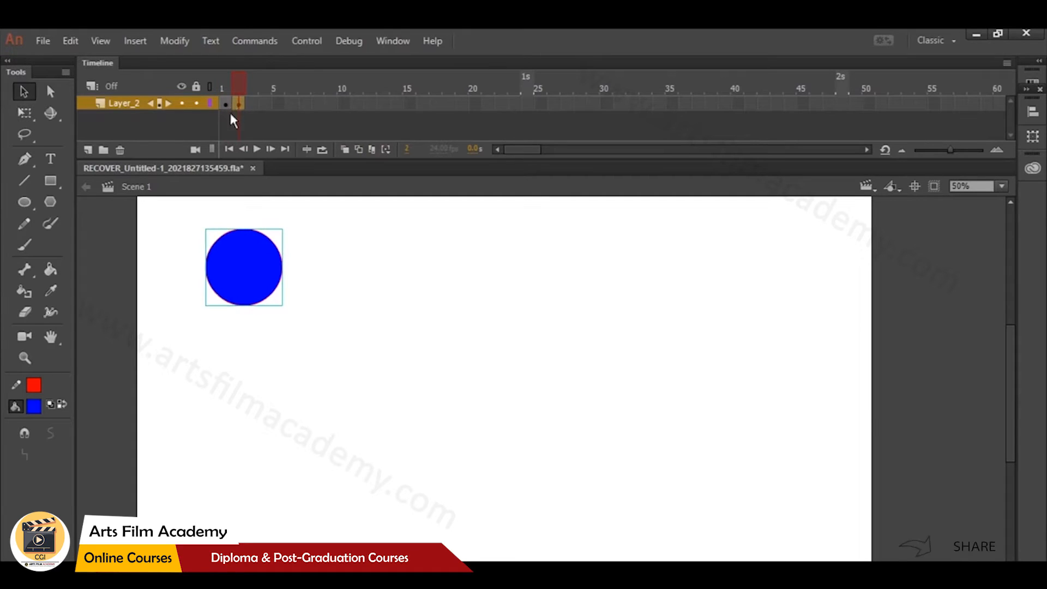
Try extending Layer_2 to frame 5 with regular frames and moving the circle further right and down, and undo these changes.
{"action": "left_click", "coordinate": [277, 104]}
{"action": "right_click", "coordinate": [277, 104]}
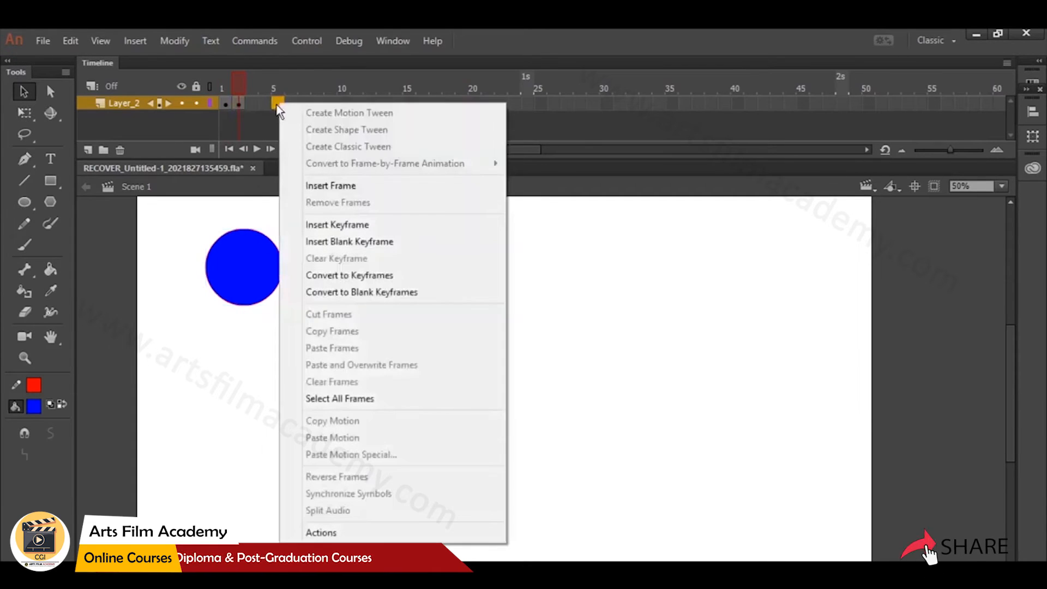
{"action": "left_click", "coordinate": [332, 184]}
{"action": "left_click_drag", "start_coordinate": [264, 277], "coordinate": [322, 307]}
{"action": "left_click", "coordinate": [240, 94]}
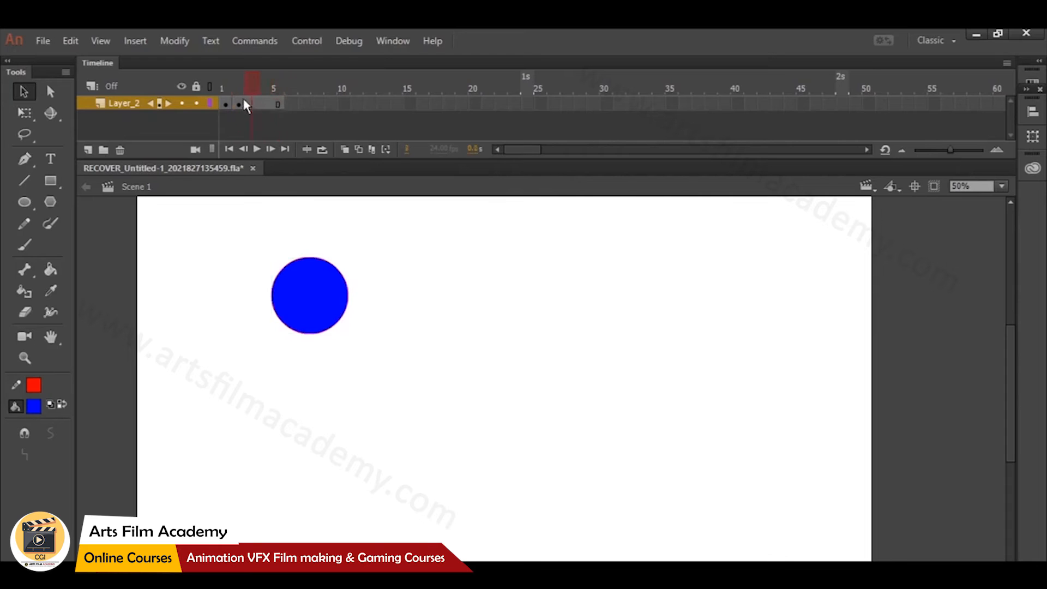
{"action": "left_click_drag", "start_coordinate": [237, 107], "coordinate": [275, 110]}
{"action": "key", "text": "ctrl+z"}
{"action": "key", "text": "ctrl+z"}
{"action": "key", "text": "ctrl+z"}
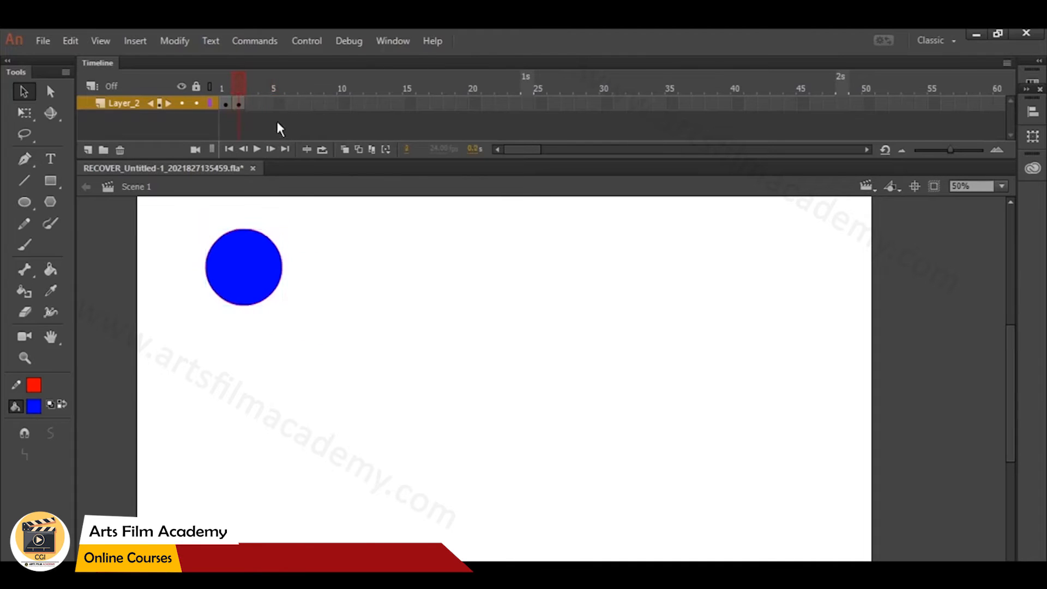
Insert a keyframe at frame 3, move the circle further down and right, and scrub through frames 1 to 3.
{"action": "right_click", "coordinate": [250, 104]}
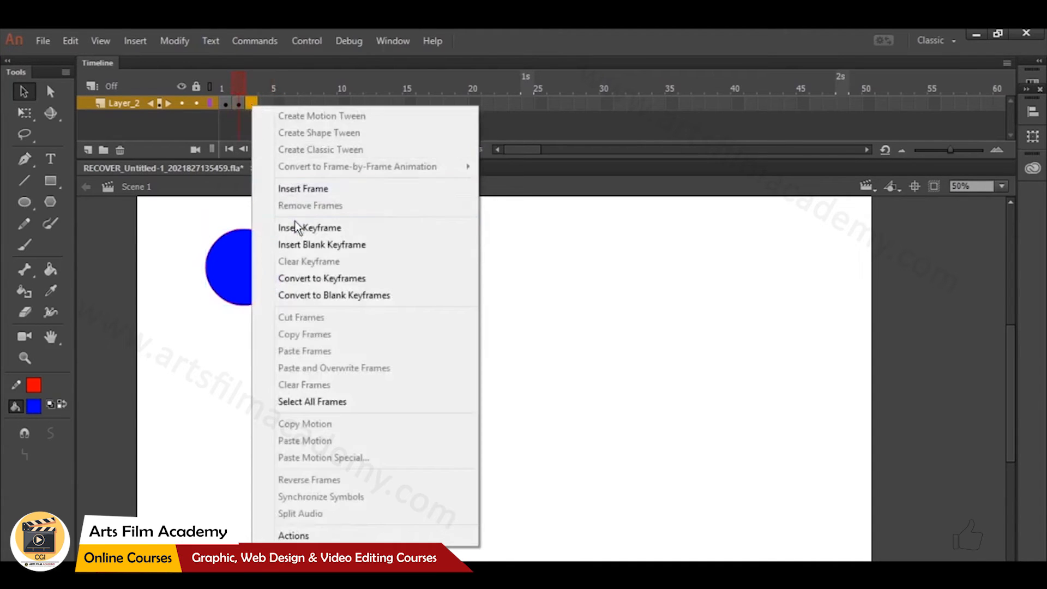
{"action": "left_click", "coordinate": [296, 228]}
{"action": "left_click_drag", "start_coordinate": [269, 283], "coordinate": [293, 313]}
{"action": "left_click", "coordinate": [239, 102]}
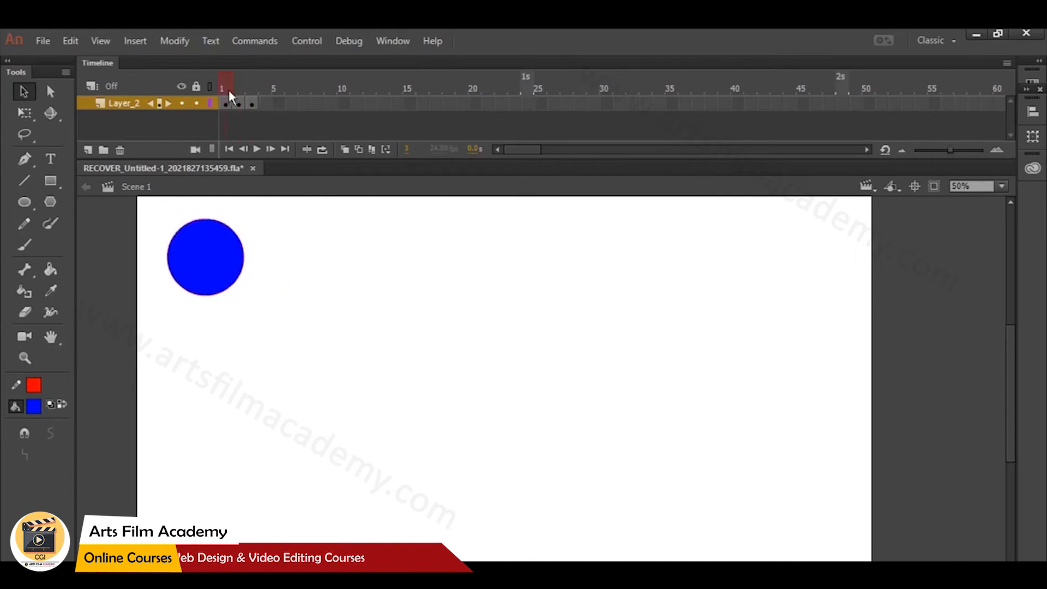
{"action": "mouse_move", "coordinate": [238, 103]}
{"action": "left_mouse_down"}
{"action": "mouse_move", "coordinate": [251, 103]}
{"action": "mouse_move", "coordinate": [225, 102]}
{"action": "mouse_move", "coordinate": [253, 103]}
{"action": "mouse_move", "coordinate": [224, 108]}
{"action": "left_mouse_up"}
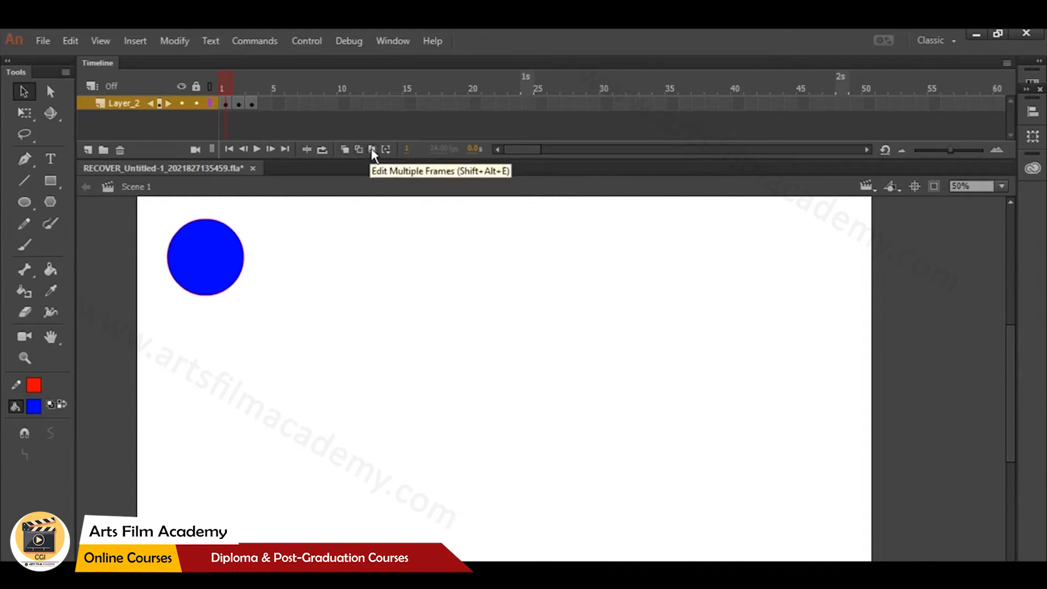
Turn on Onion Skin and extend its range from frame 3 back to frame 1.
{"action": "left_click", "coordinate": [346, 149]}
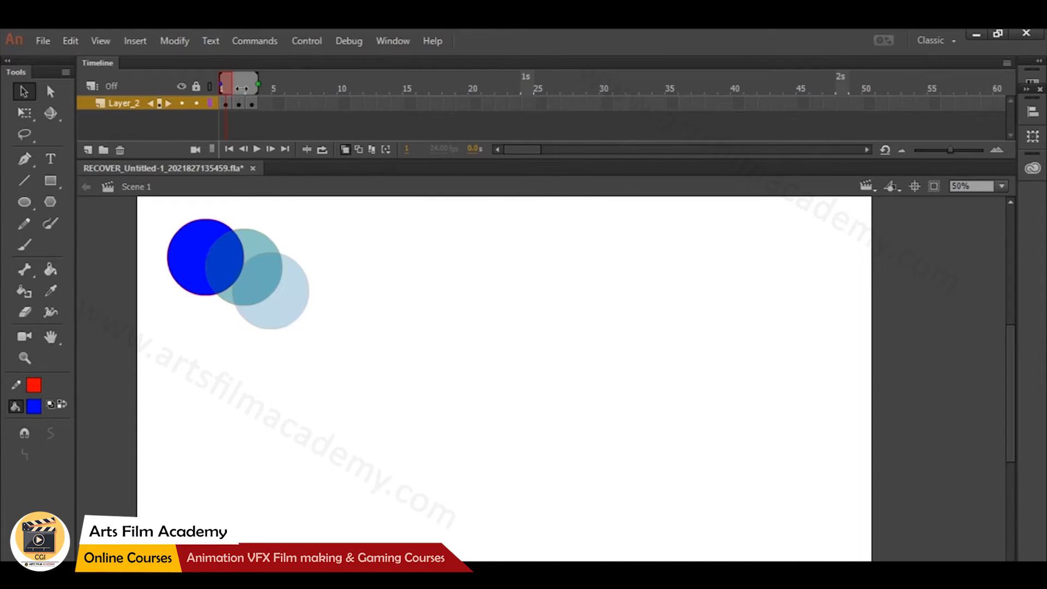
{"action": "left_click", "coordinate": [239, 104]}
{"action": "left_click", "coordinate": [252, 105]}
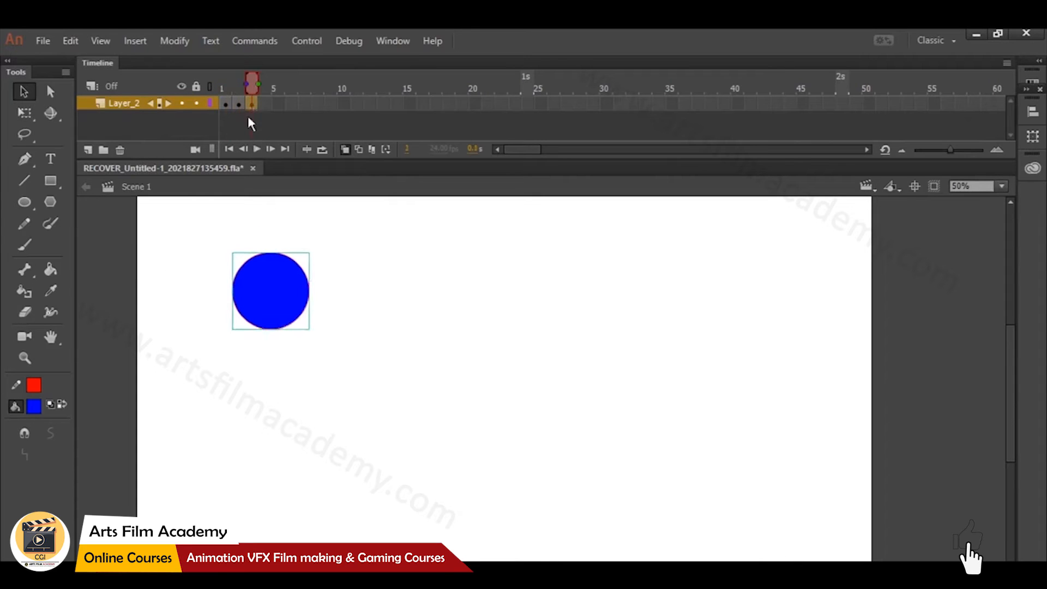
{"action": "left_click_drag", "start_coordinate": [246, 86], "coordinate": [222, 98]}
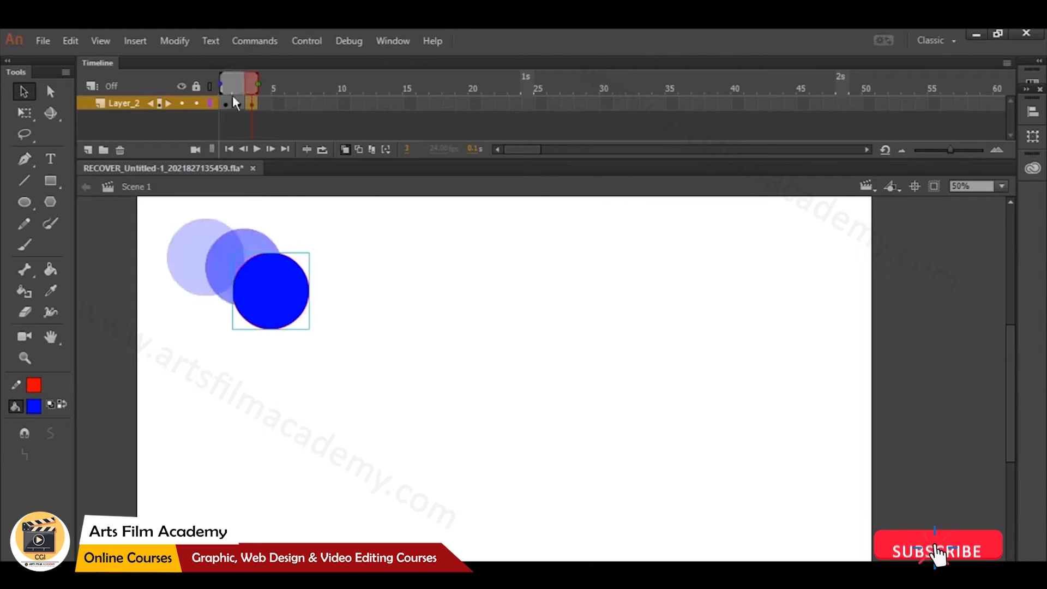
Insert a keyframe at frame 4, move the circle further down and right, and extend the onion skin range back to frame 1.
{"action": "left_click", "coordinate": [265, 104]}
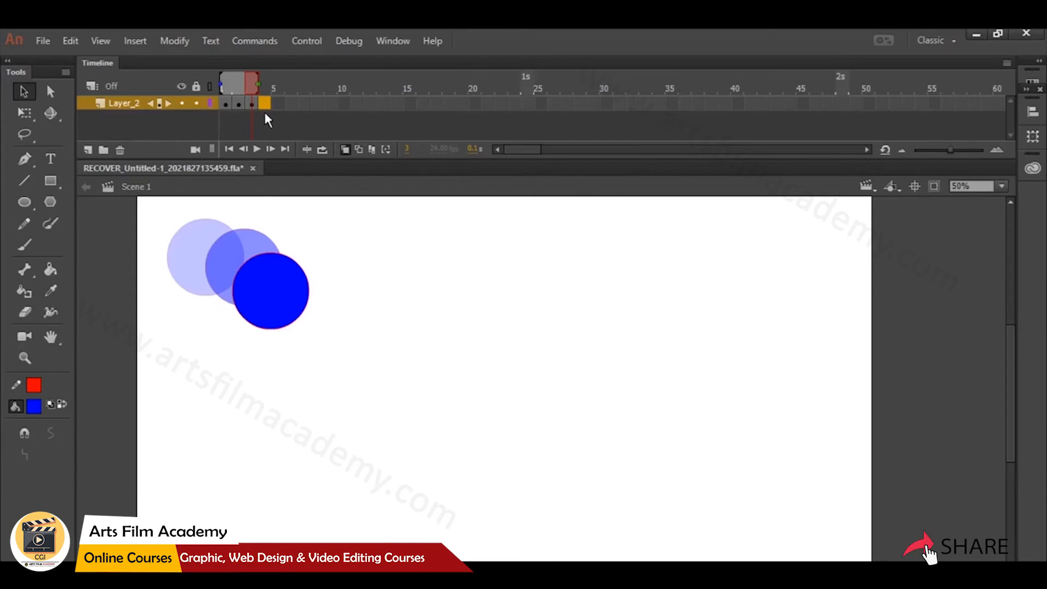
{"action": "right_click", "coordinate": [264, 102]}
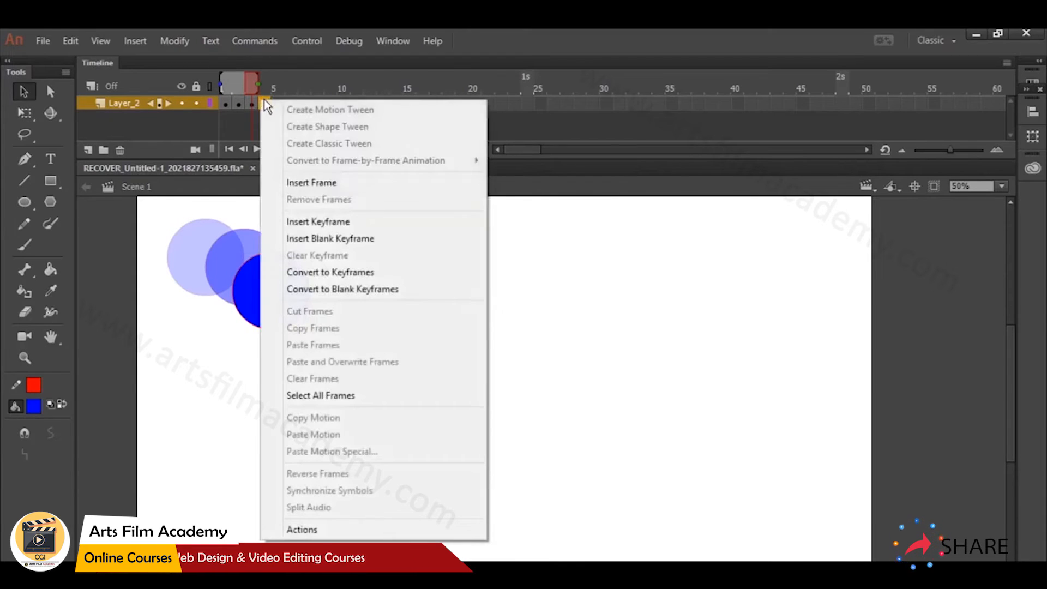
{"action": "left_click", "coordinate": [328, 221]}
{"action": "left_click_drag", "start_coordinate": [292, 316], "coordinate": [318, 352]}
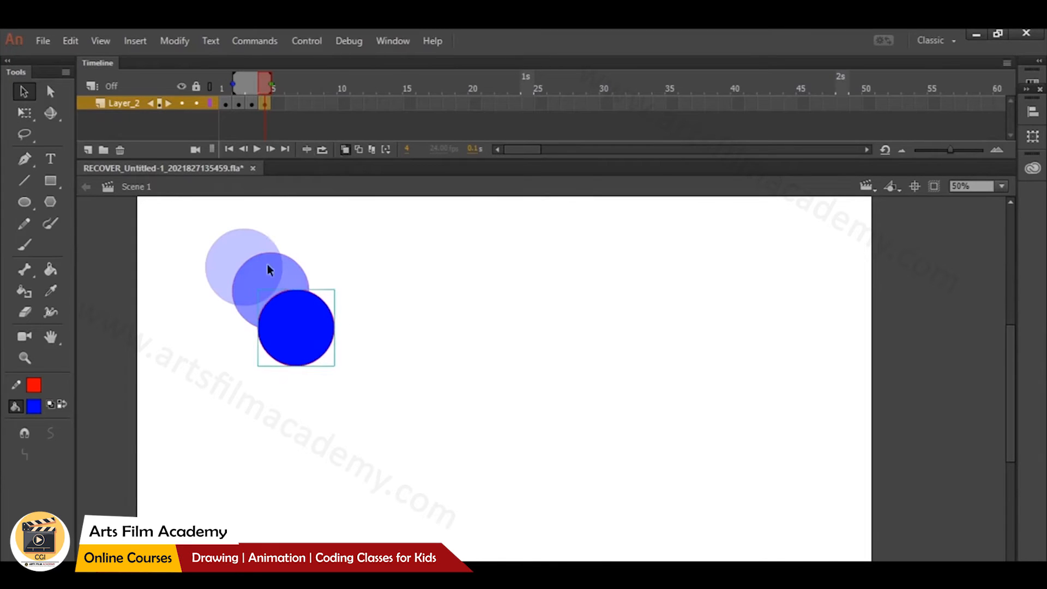
{"action": "mouse_move", "coordinate": [224, 85]}
{"action": "left_mouse_down"}
{"action": "mouse_move", "coordinate": [261, 84]}
{"action": "mouse_move", "coordinate": [218, 87]}
{"action": "left_mouse_up"}
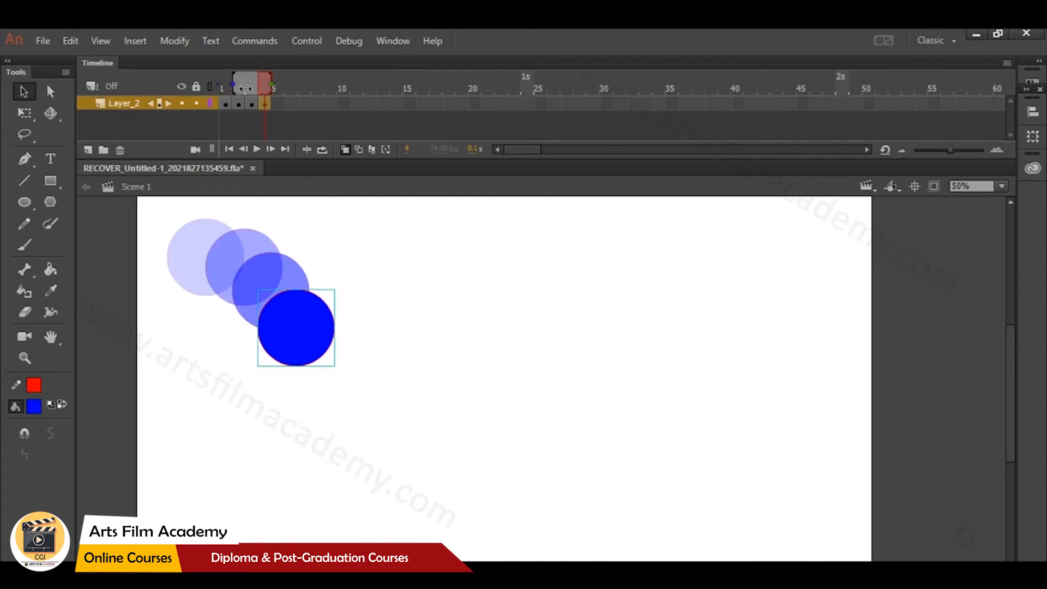
Show the earlier frames as Onion Skin Outlines and extend their range back to frame 1.
{"action": "left_click_drag", "start_coordinate": [245, 88], "coordinate": [245, 98]}
{"action": "left_click", "coordinate": [358, 150]}
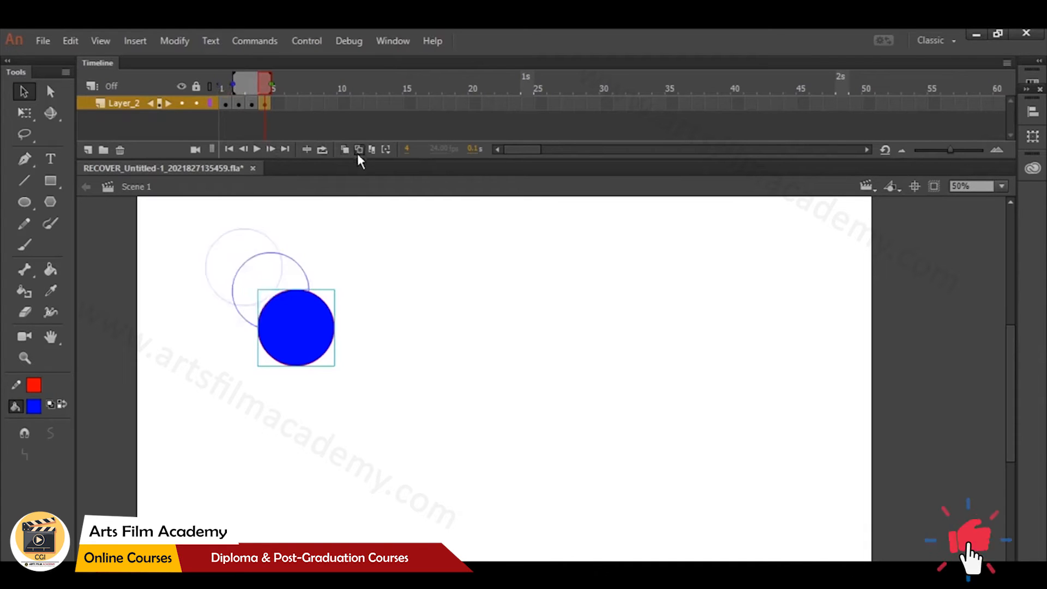
{"action": "left_click_drag", "start_coordinate": [234, 85], "coordinate": [219, 86]}
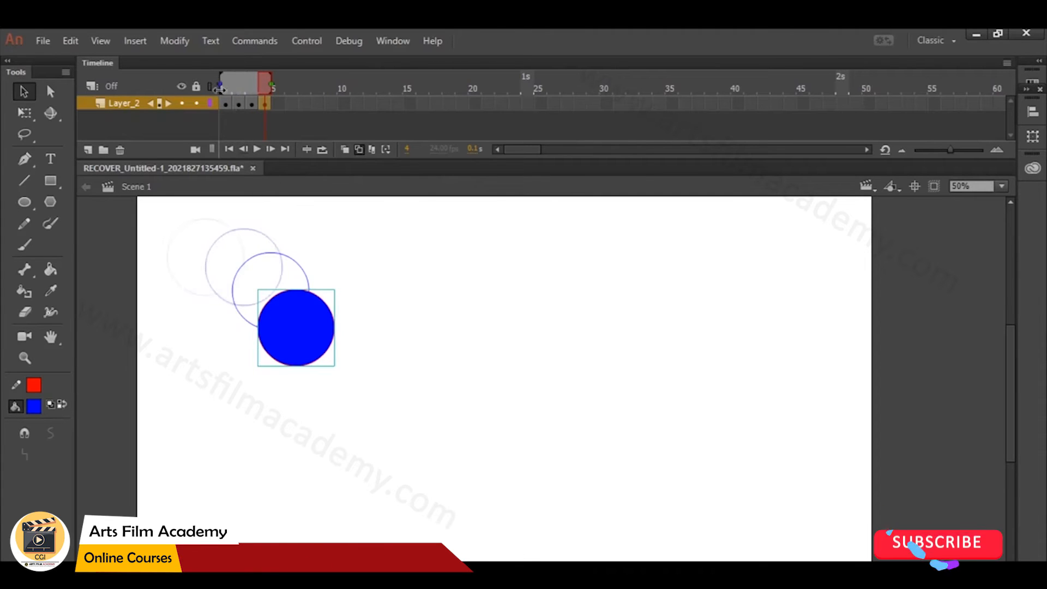
Preview all circles with Edit Multiple Frames, compare with the outlines, and return to regular Onion Skin.
{"action": "left_click", "coordinate": [371, 151]}
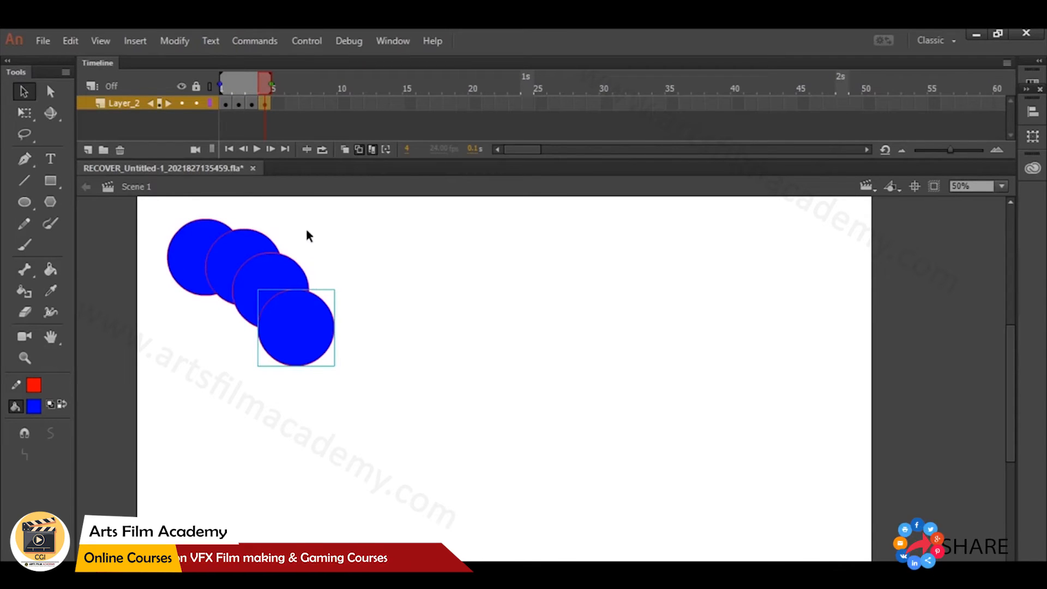
{"action": "left_click", "coordinate": [360, 150]}
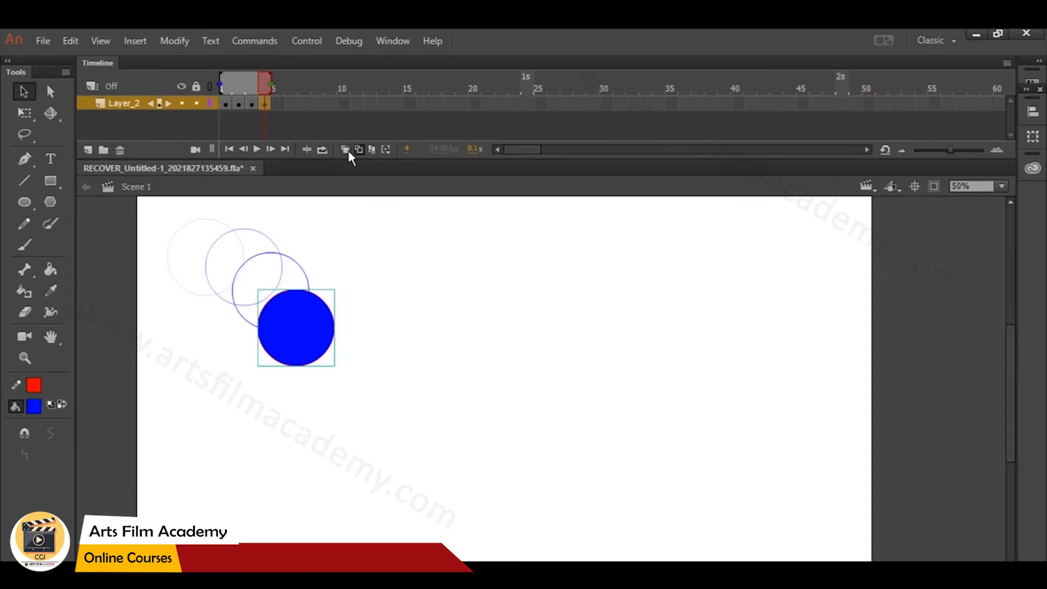
{"action": "left_click", "coordinate": [347, 150]}
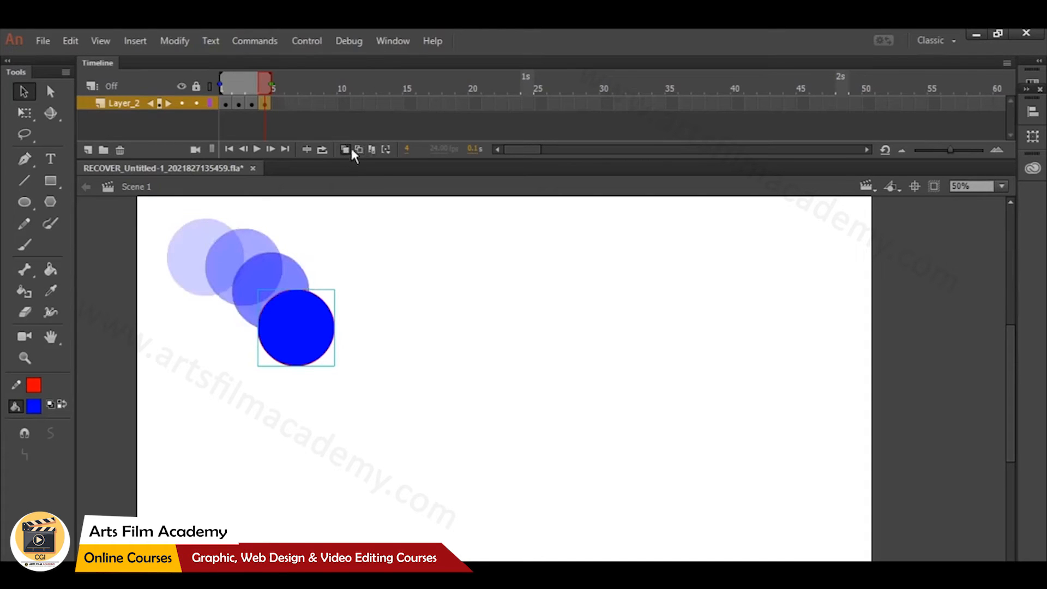
Insert a keyframe at frame 5 and move the circle further down and right along its falling path.
{"action": "left_click", "coordinate": [277, 103]}
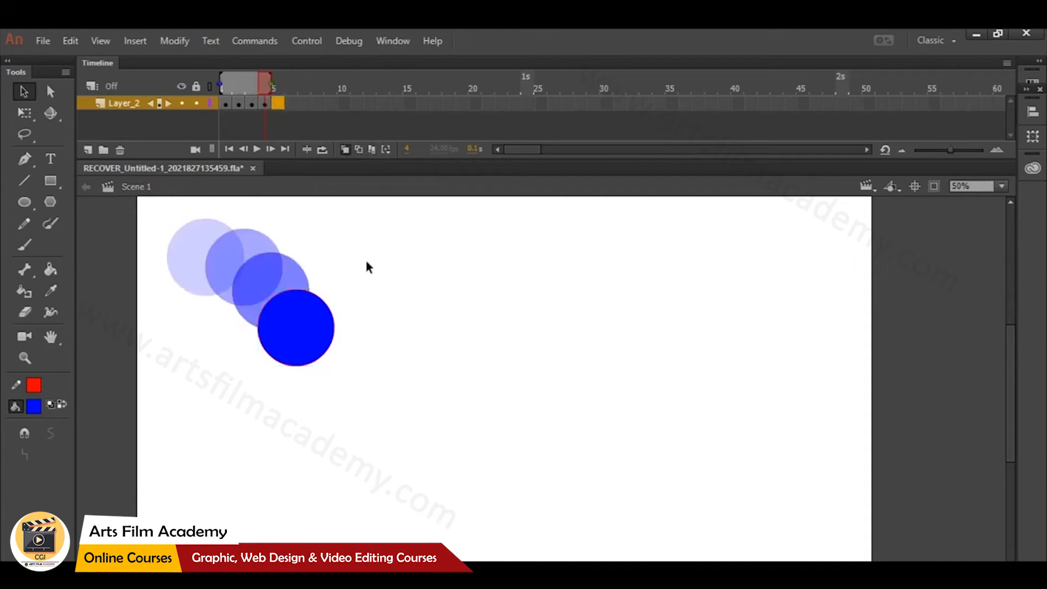
{"action": "key", "text": "F6"}
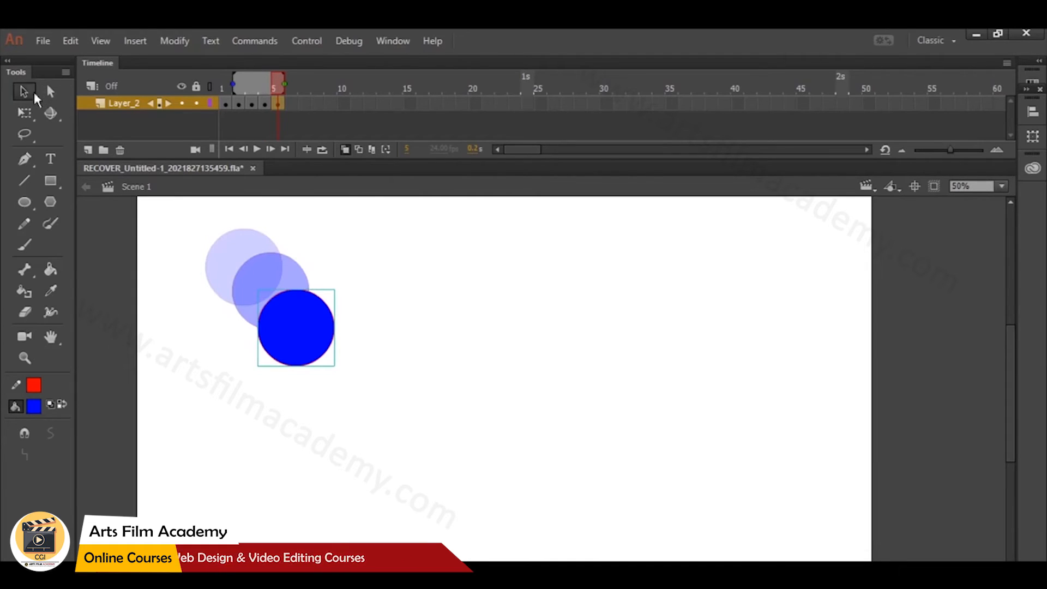
{"action": "left_click_drag", "start_coordinate": [303, 337], "coordinate": [340, 392]}
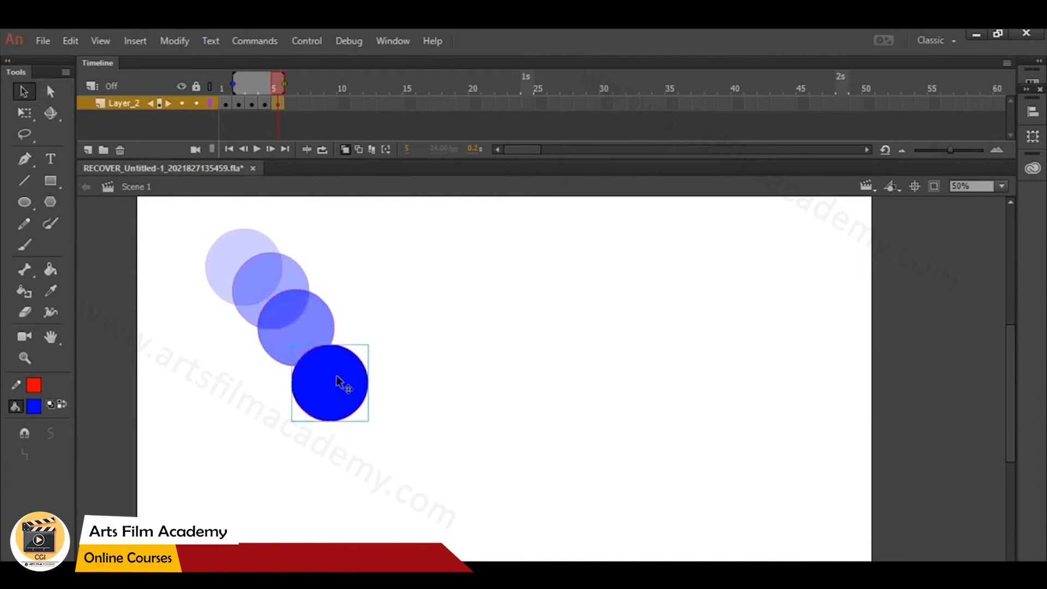
Stretch and tilt the frame 5 circle into a slanted oval with Free Transform, and turn off Onion Skin.
{"action": "key", "text": "q"}
{"action": "left_click_drag", "start_coordinate": [329, 345], "coordinate": [349, 315]}
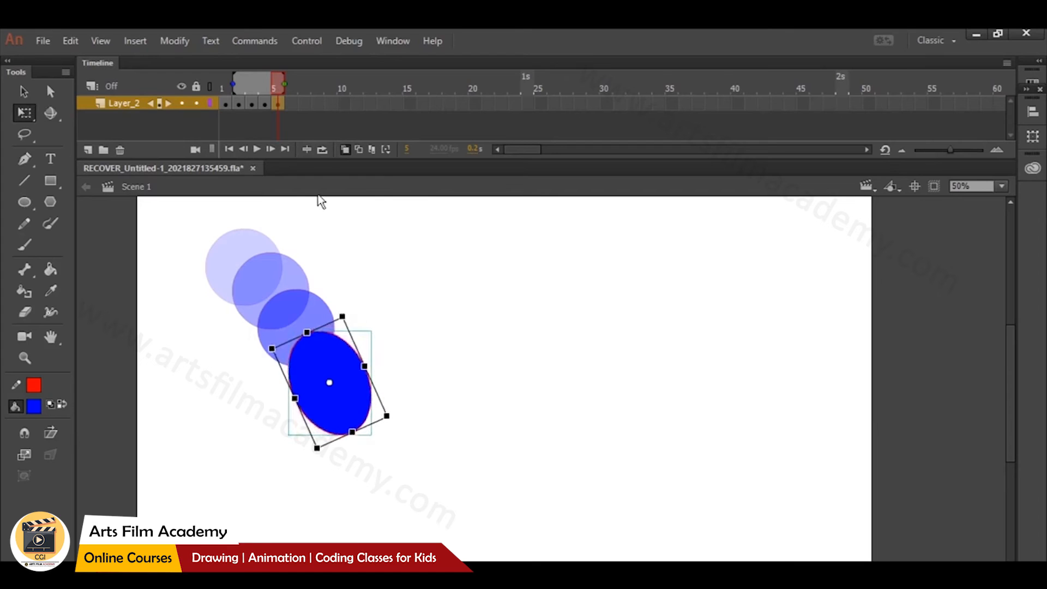
{"action": "left_click", "coordinate": [343, 150]}
{"action": "left_click_drag", "start_coordinate": [274, 89], "coordinate": [280, 130]}
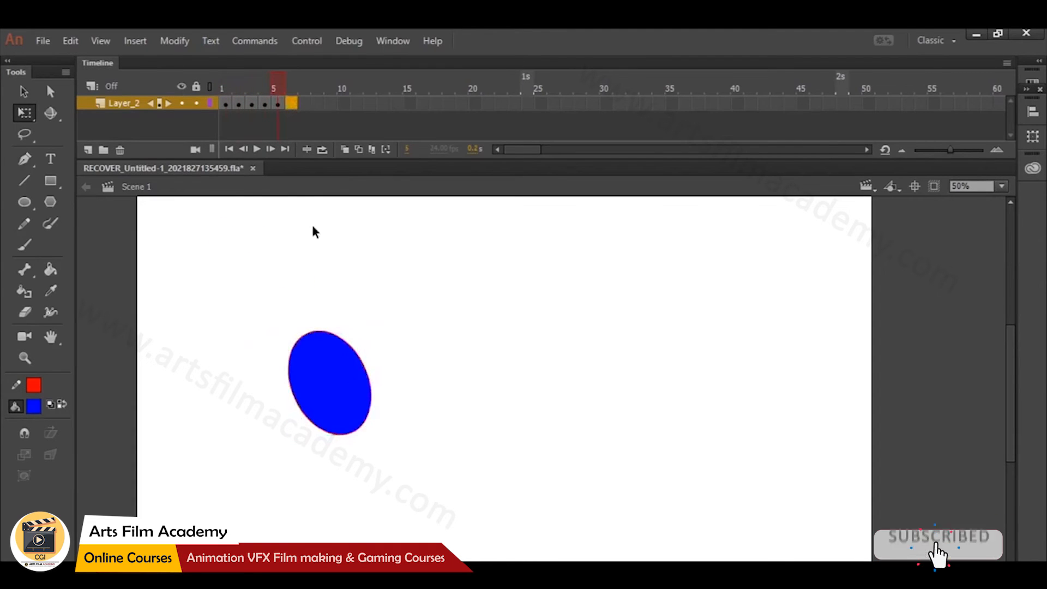
Insert a keyframe at frame 6, move the tilted oval further down and right, and scrub through the frames.
{"action": "right_click", "coordinate": [292, 105]}
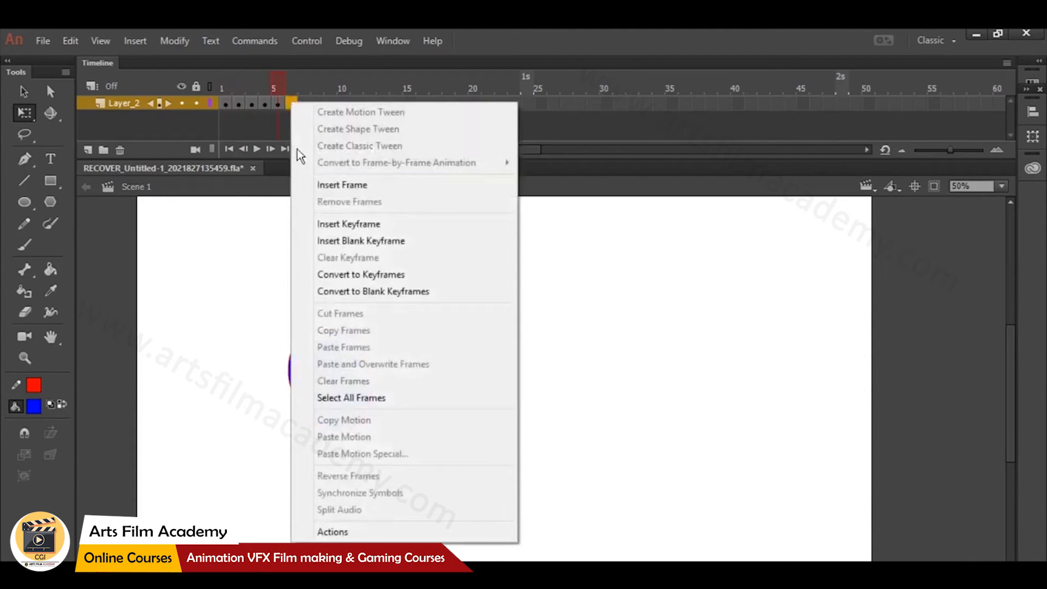
{"action": "left_click", "coordinate": [339, 225]}
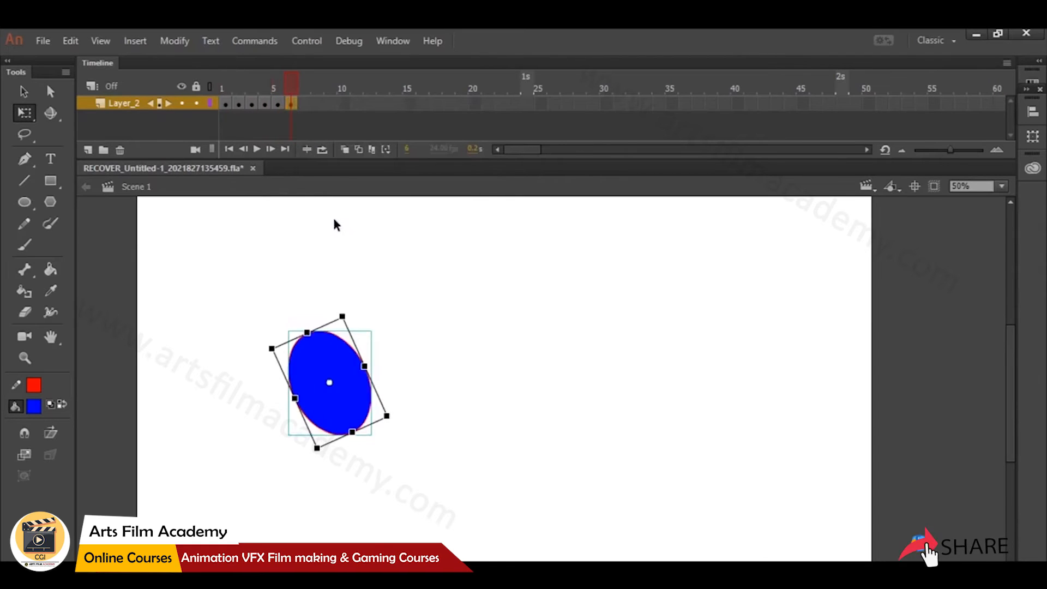
{"action": "left_click_drag", "start_coordinate": [350, 403], "coordinate": [383, 460]}
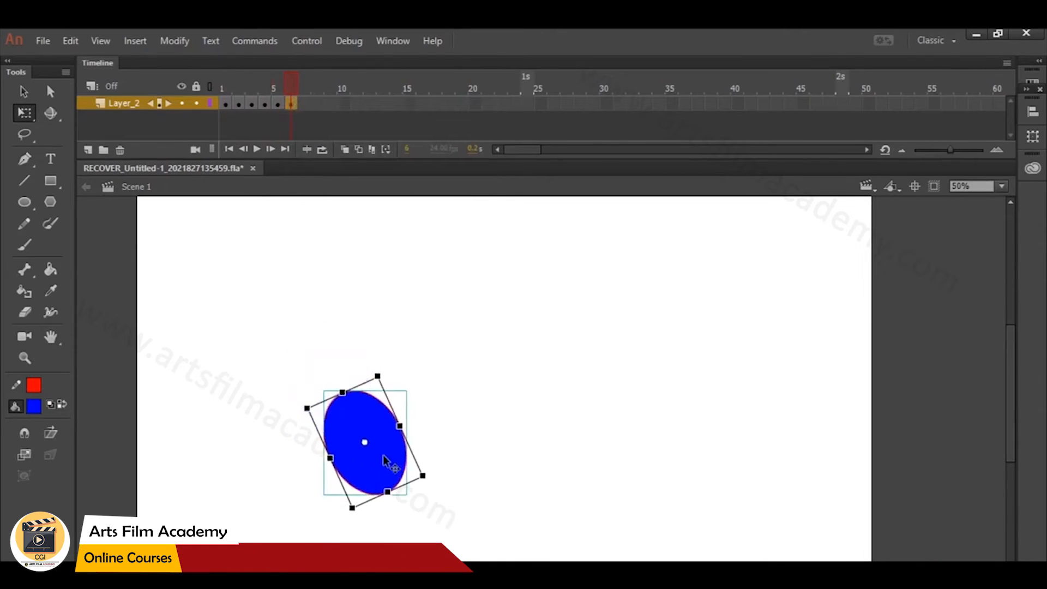
{"action": "left_click", "coordinate": [276, 87]}
{"action": "left_click", "coordinate": [291, 88]}
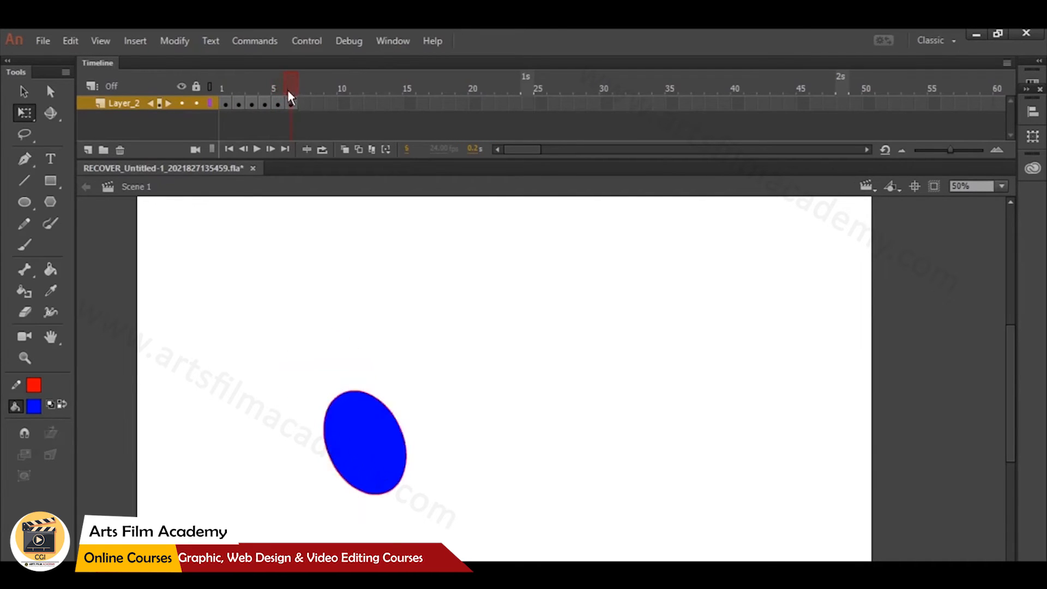
{"action": "left_click_drag", "start_coordinate": [255, 87], "coordinate": [290, 98]}
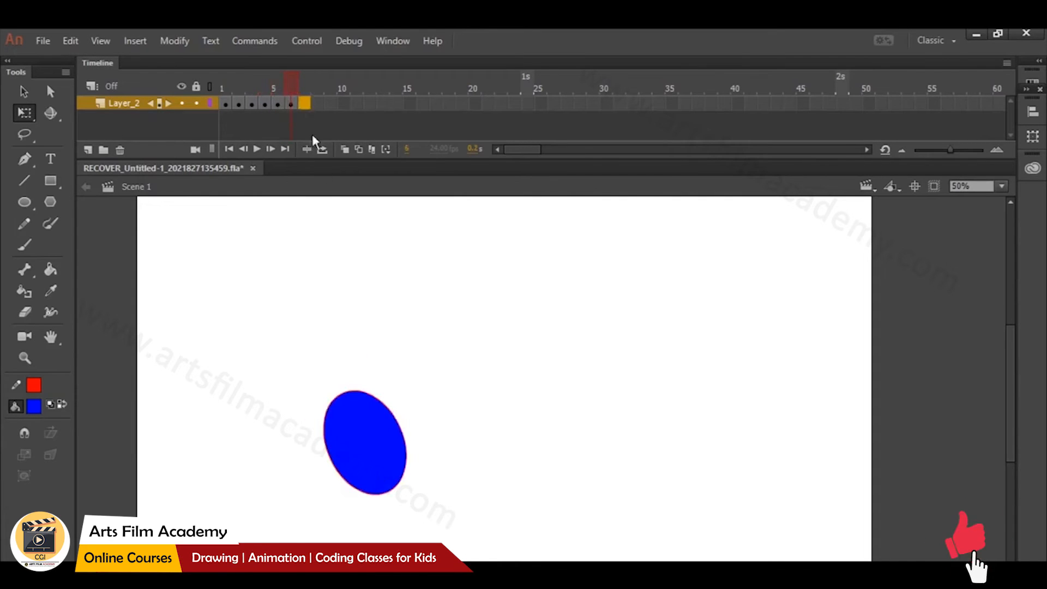
Insert a keyframe at frame 7, rotate the oval horizontal, move it down to the ground and squash it flatter.
{"action": "key", "text": "F6"}
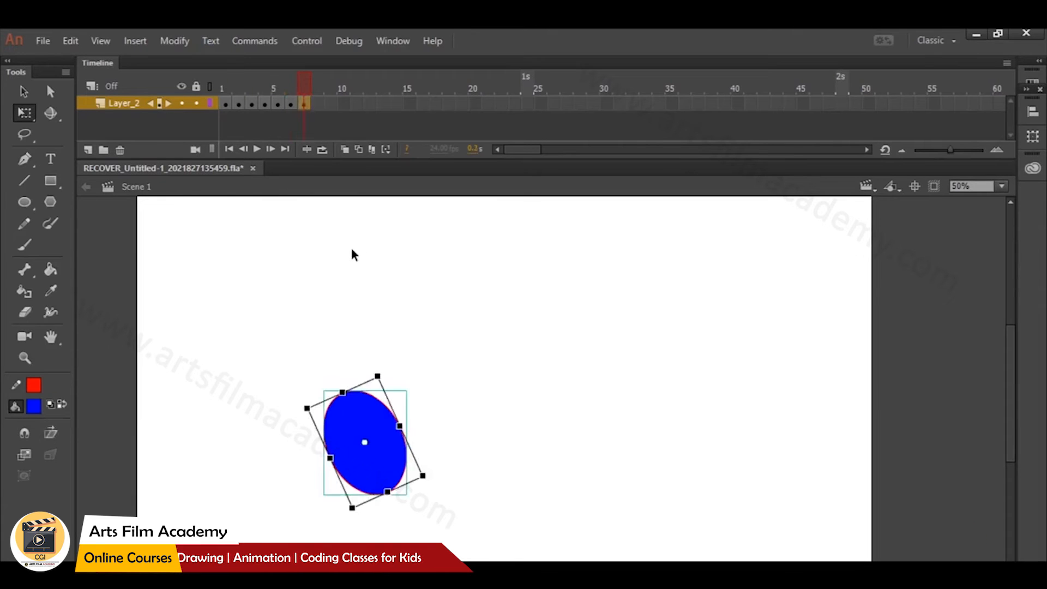
{"action": "left_click_drag", "start_coordinate": [393, 378], "coordinate": [320, 397]}
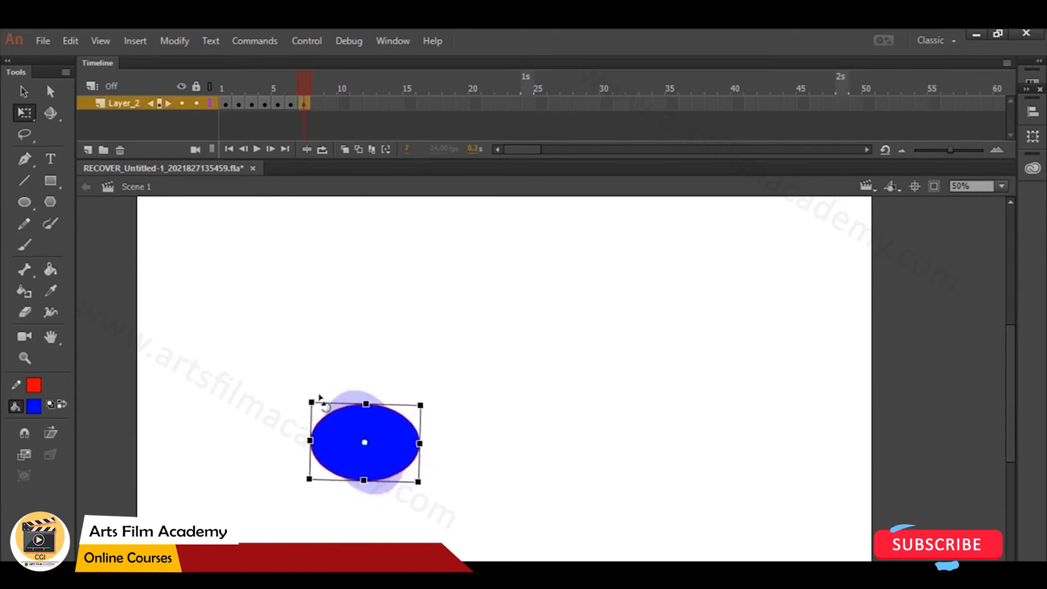
{"action": "left_click_drag", "start_coordinate": [389, 447], "coordinate": [398, 492]}
{"action": "left_click_drag", "start_coordinate": [387, 458], "coordinate": [387, 463]}
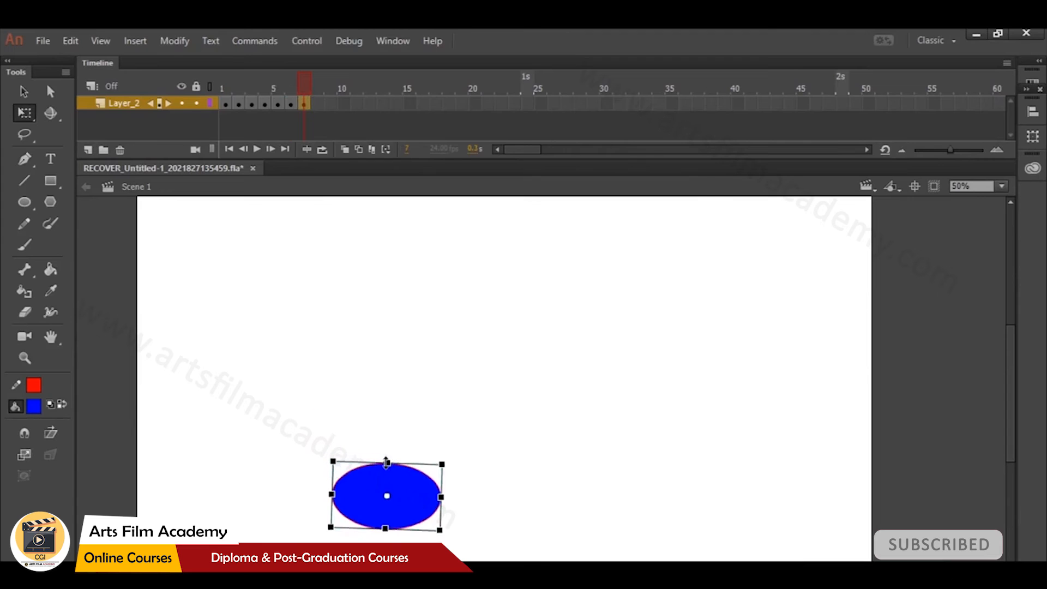
{"action": "left_click_drag", "start_coordinate": [459, 475], "coordinate": [453, 463]}
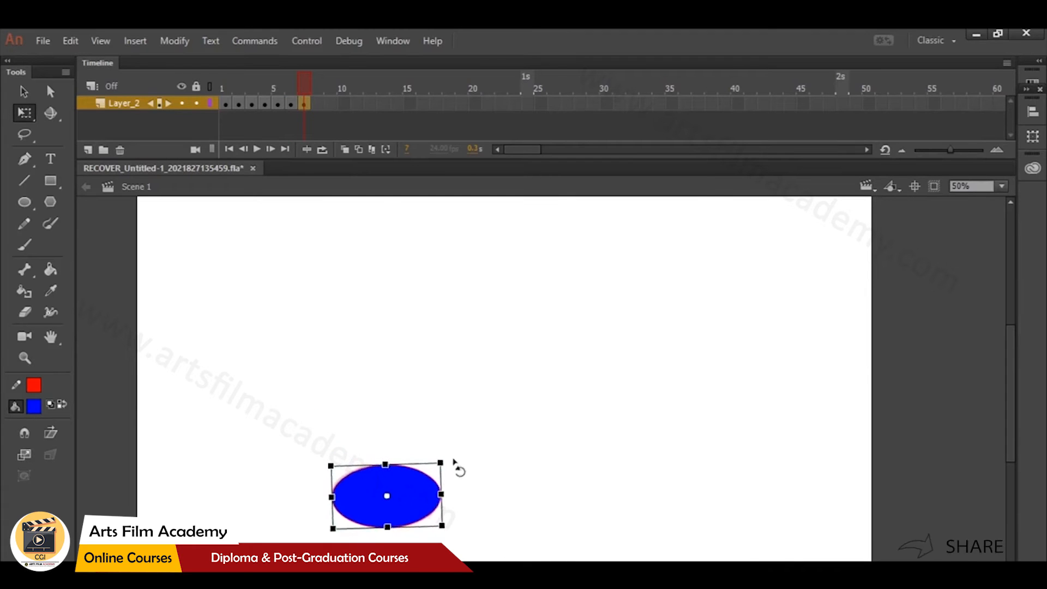
Turn on Onion Skin from frame 1 and shift the balls in frames 4 to 7 slightly right to even out the falling path.
{"action": "left_click", "coordinate": [345, 149]}
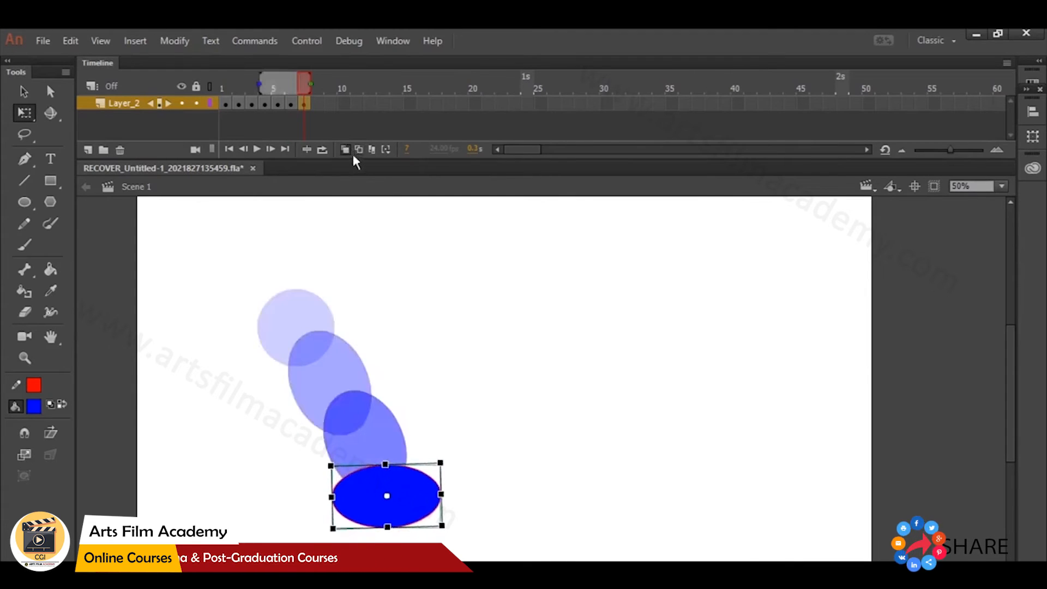
{"action": "left_click_drag", "start_coordinate": [257, 80], "coordinate": [221, 82]}
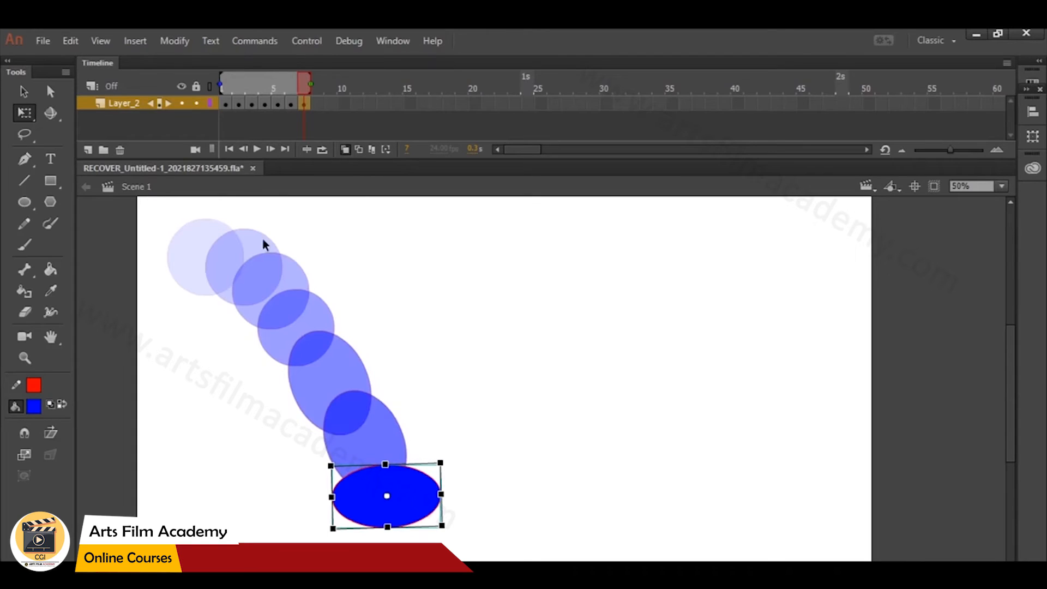
{"action": "left_click", "coordinate": [252, 105]}
{"action": "left_click", "coordinate": [266, 105]}
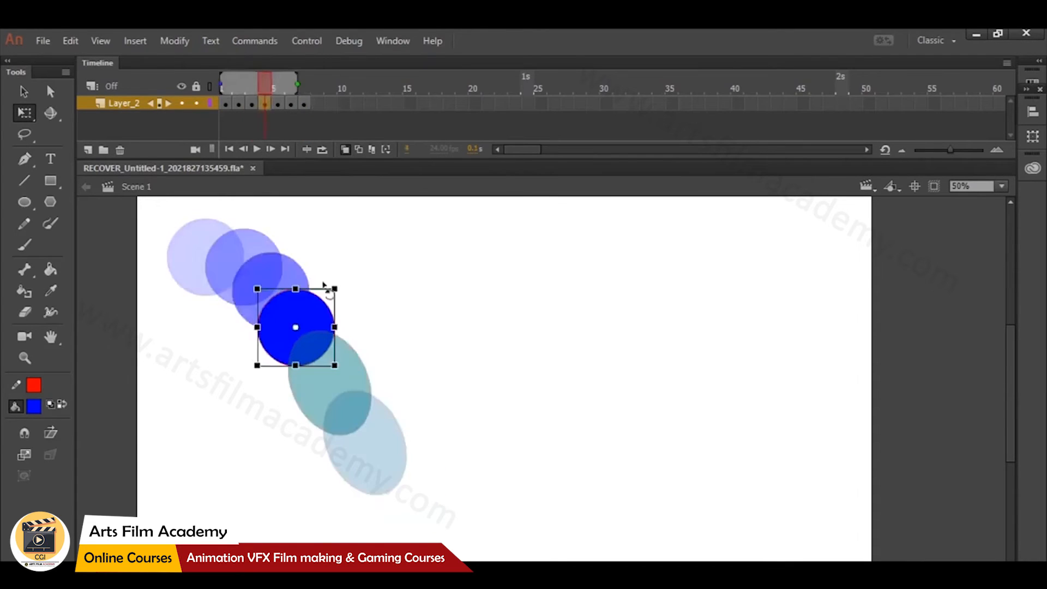
{"action": "left_click", "coordinate": [277, 104]}
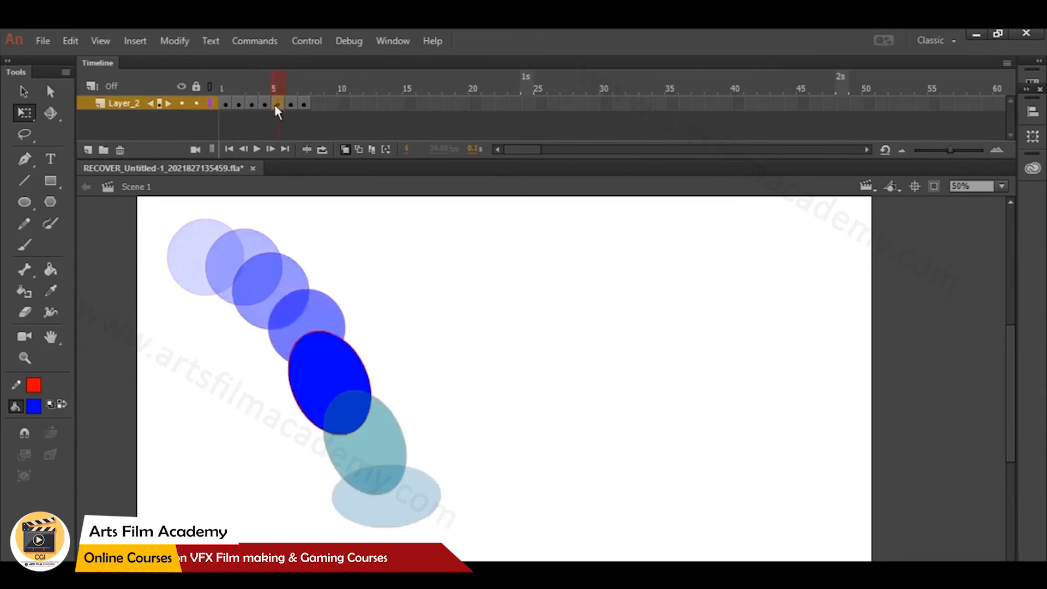
{"action": "left_click_drag", "start_coordinate": [354, 351], "coordinate": [366, 351]}
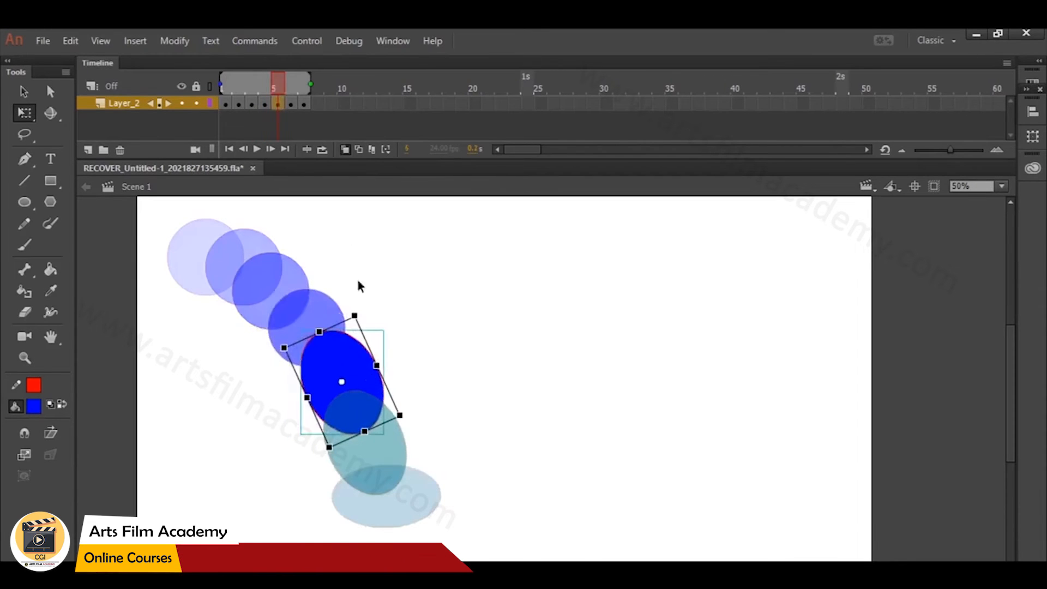
{"action": "left_click", "coordinate": [294, 105]}
{"action": "left_click_drag", "start_coordinate": [374, 408], "coordinate": [385, 406]}
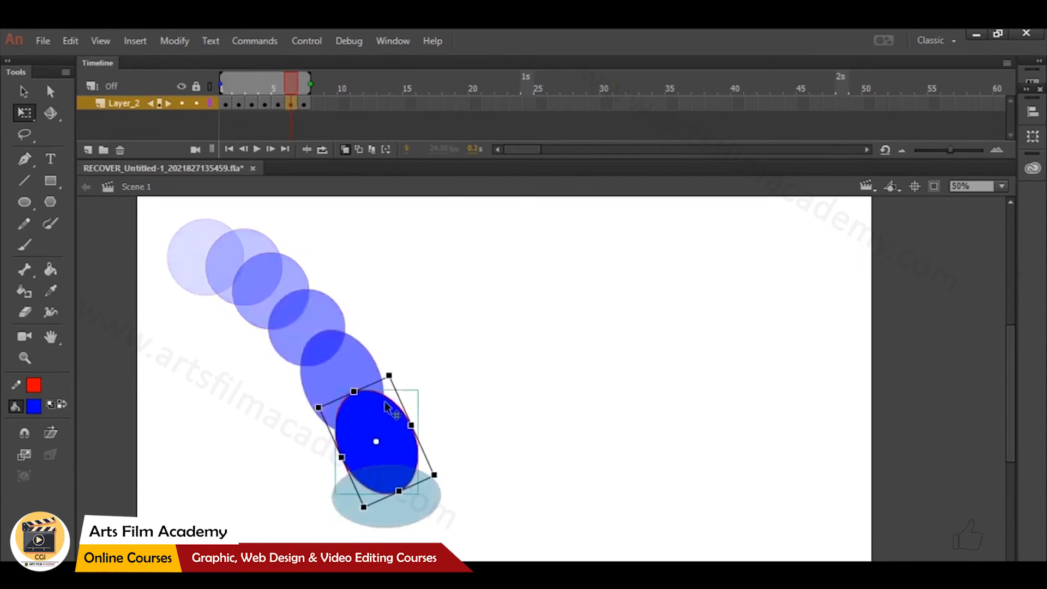
{"action": "left_click", "coordinate": [303, 103]}
{"action": "left_click_drag", "start_coordinate": [412, 479], "coordinate": [423, 491]}
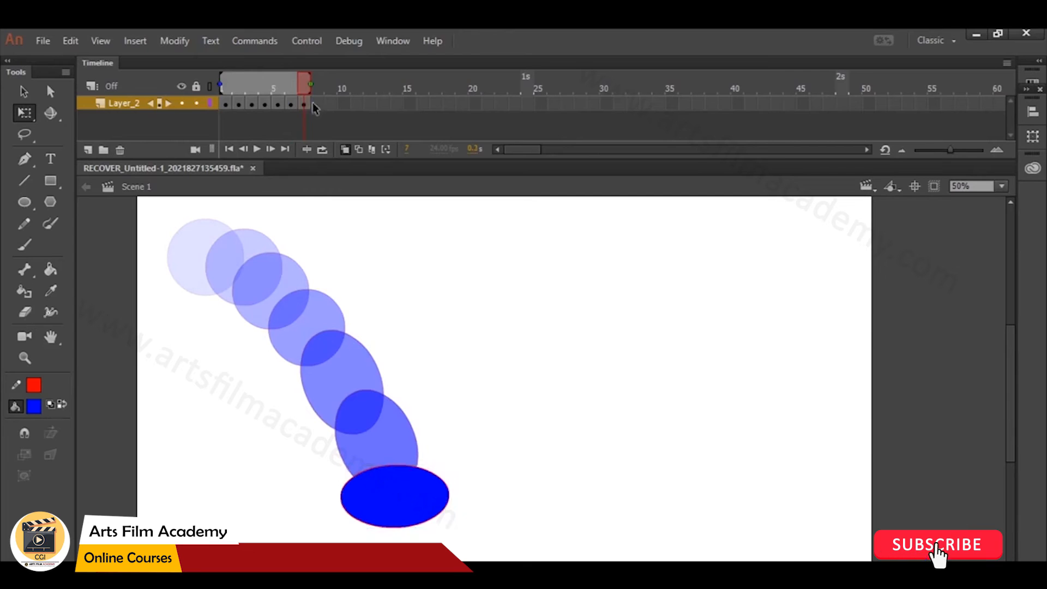
Insert keyframes at frames 8 and 9, with the ball rebounding up and right as a tilted oval and returning to a circle in frame 9.
{"action": "key", "text": "F6"}
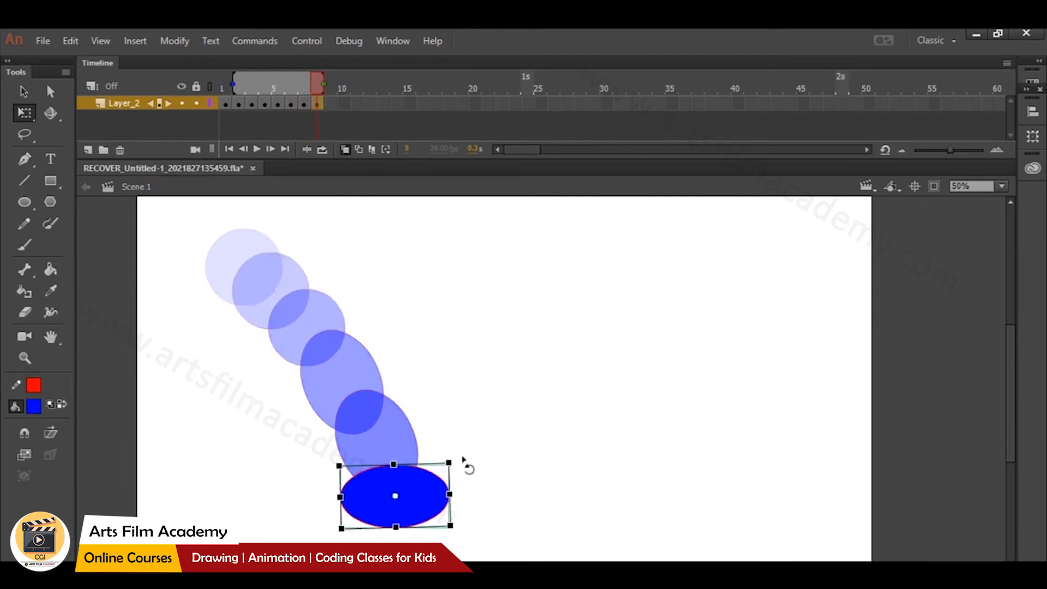
{"action": "left_click_drag", "start_coordinate": [463, 462], "coordinate": [436, 430]}
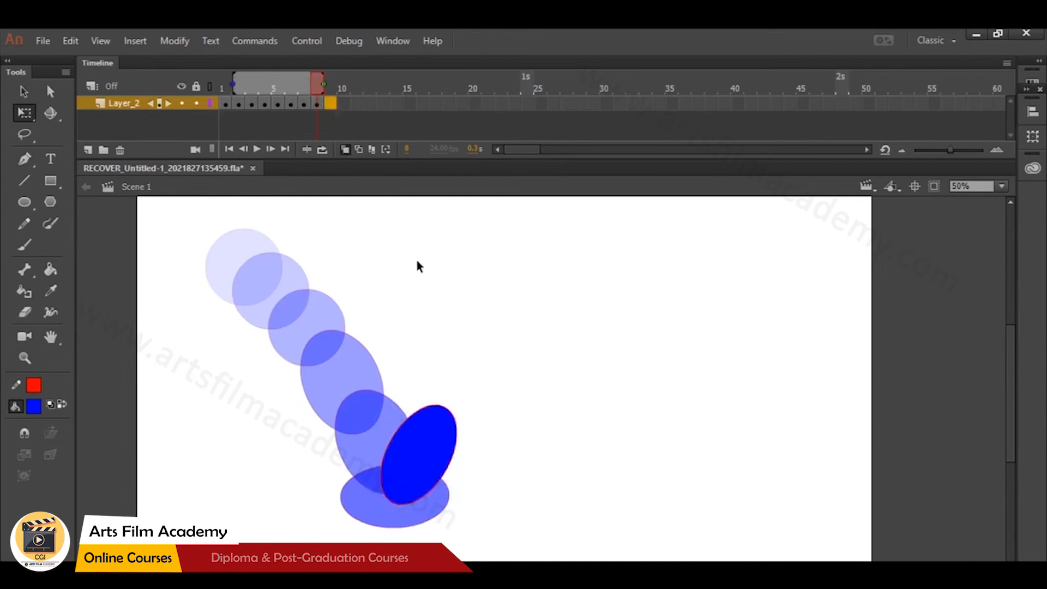
{"action": "key", "text": "F6"}
{"action": "left_click_drag", "start_coordinate": [439, 444], "coordinate": [545, 375]}
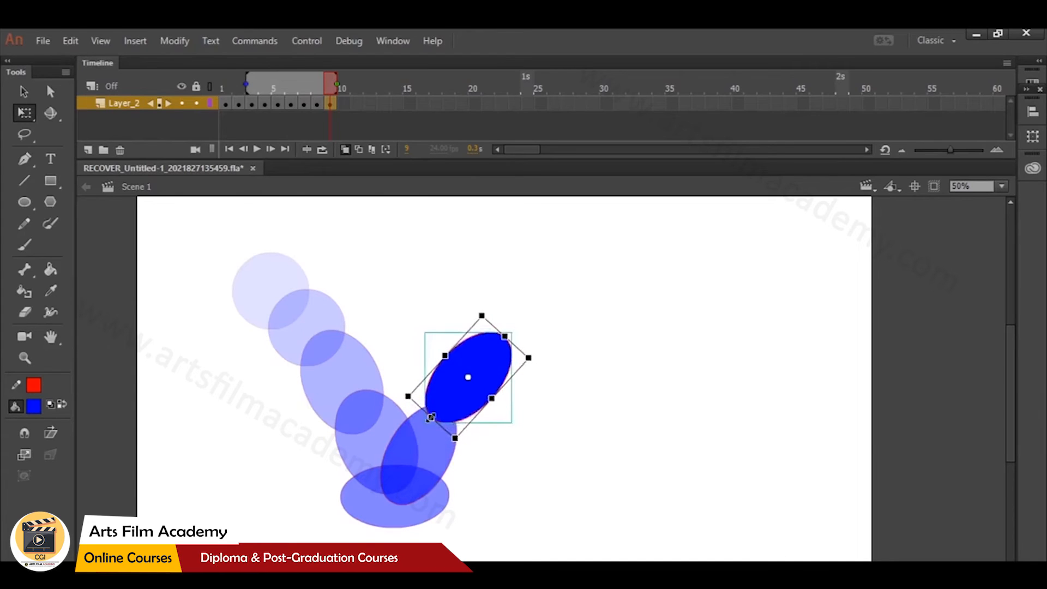
{"action": "left_click_drag", "start_coordinate": [432, 417], "coordinate": [495, 399]}
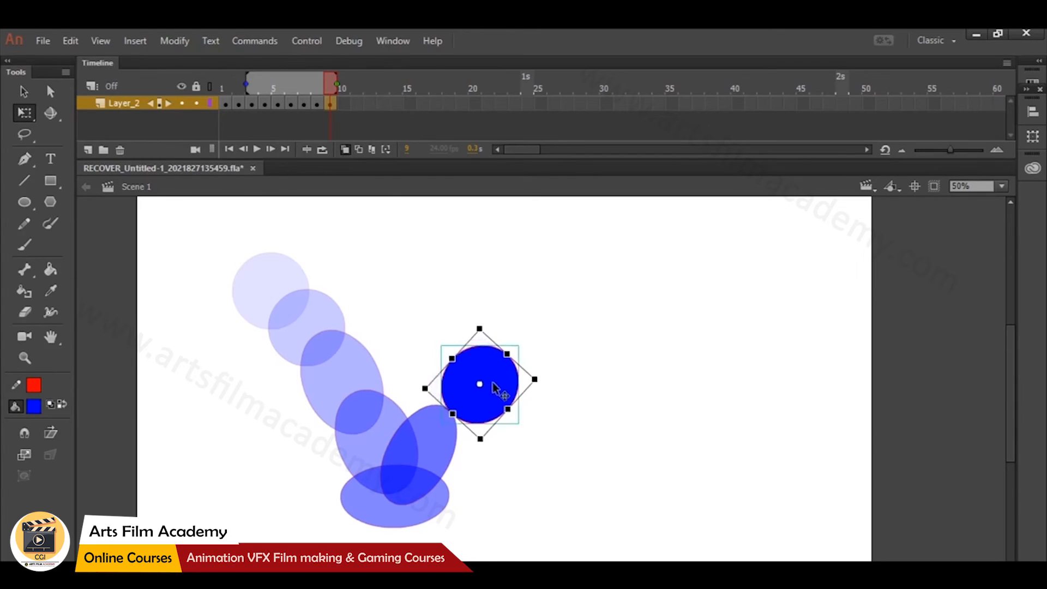
Insert keyframes at frames 10, 11 and 12, moving the circle right in each to form the top of the bounce arc.
{"action": "left_click", "coordinate": [345, 104]}
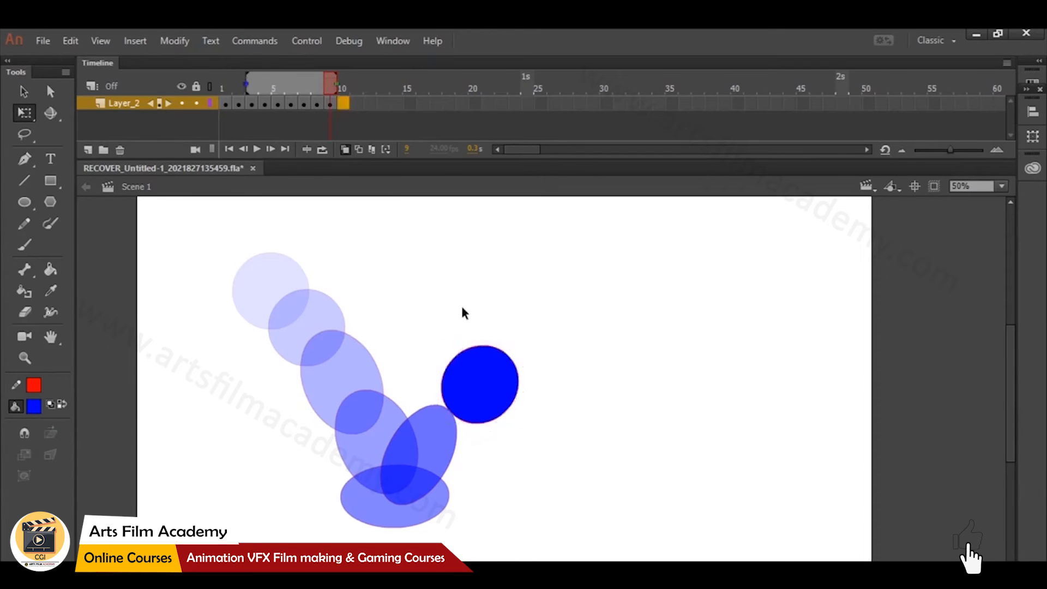
{"action": "key", "text": "F6"}
{"action": "left_click_drag", "start_coordinate": [505, 400], "coordinate": [618, 386]}
{"action": "left_click", "coordinate": [358, 104]}
{"action": "key", "text": "F6"}
{"action": "left_click", "coordinate": [370, 104]}
{"action": "key", "text": "F6"}
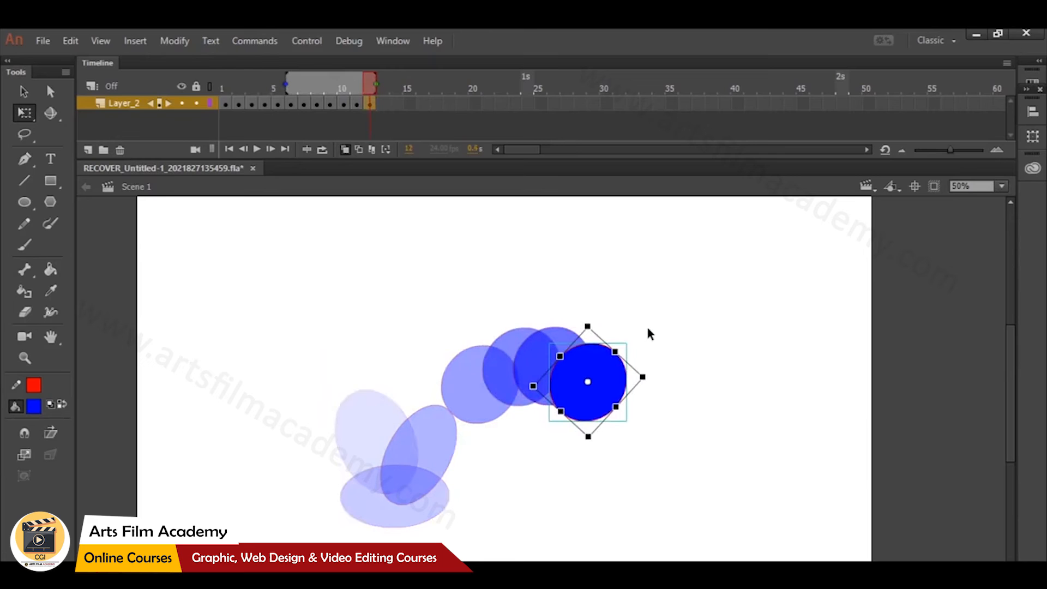
{"action": "left_click", "coordinate": [626, 349]}
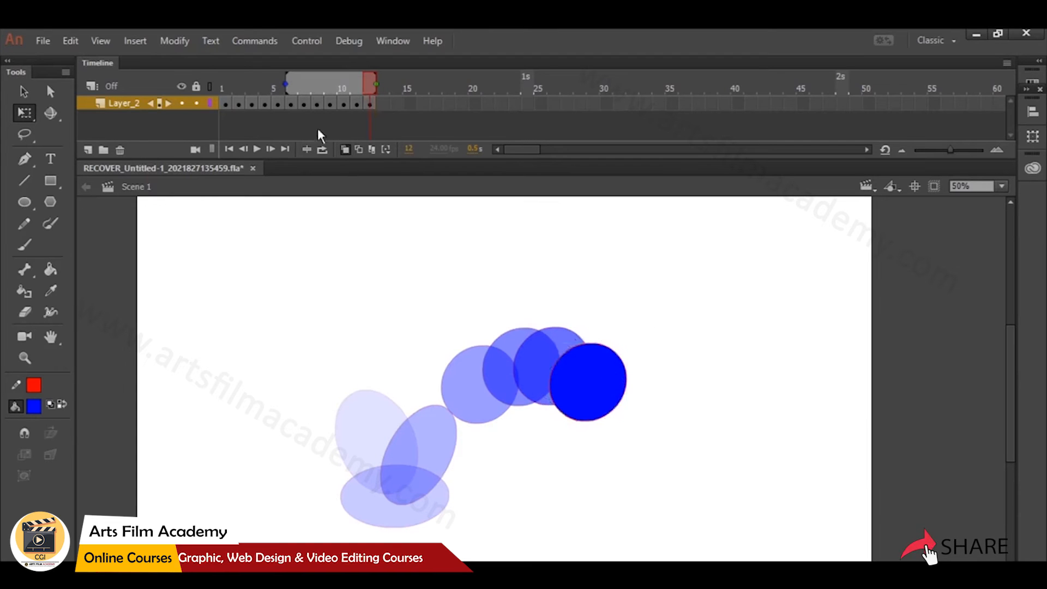
Copy the clean circle from frame 1 into frame 12 and put it in place of the existing circle there.
{"action": "mouse_move", "coordinate": [229, 88]}
{"action": "left_mouse_down"}
{"action": "mouse_move", "coordinate": [211, 92]}
{"action": "mouse_move", "coordinate": [357, 97]}
{"action": "mouse_move", "coordinate": [229, 98]}
{"action": "left_mouse_up"}
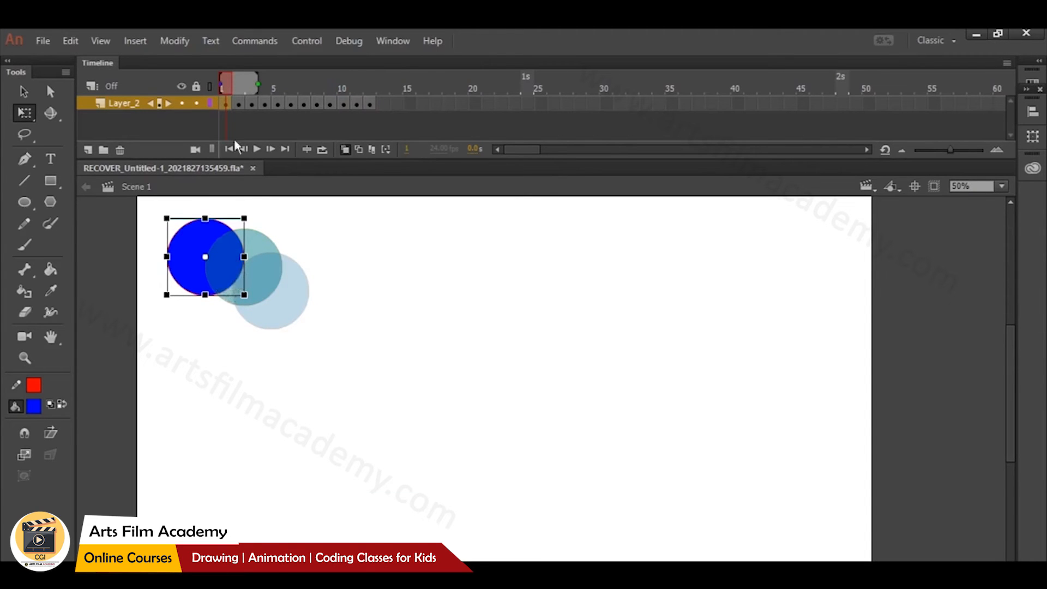
{"action": "left_click", "coordinate": [367, 105]}
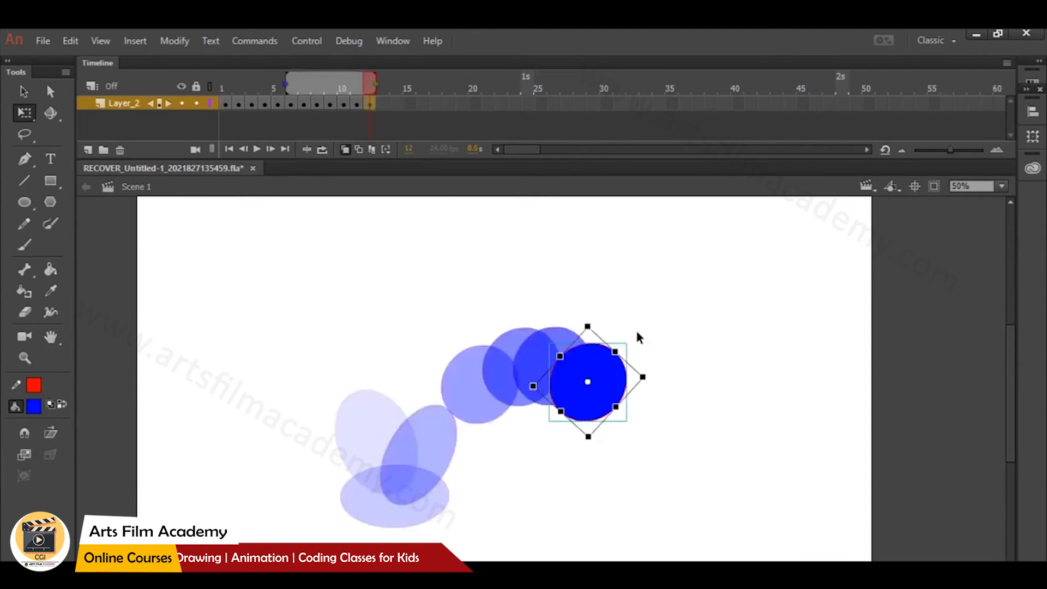
{"action": "key", "text": "ctrl+v"}
{"action": "left_click_drag", "start_coordinate": [564, 402], "coordinate": [626, 328]}
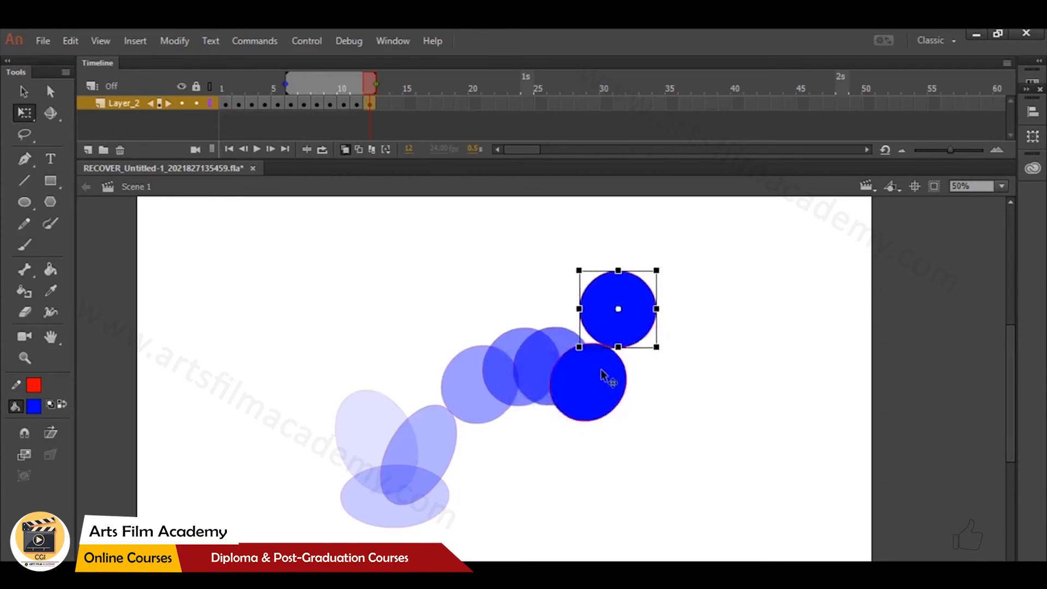
{"action": "left_click", "coordinate": [597, 398]}
{"action": "key", "text": "Delete"}
{"action": "left_click_drag", "start_coordinate": [626, 329], "coordinate": [601, 400]}
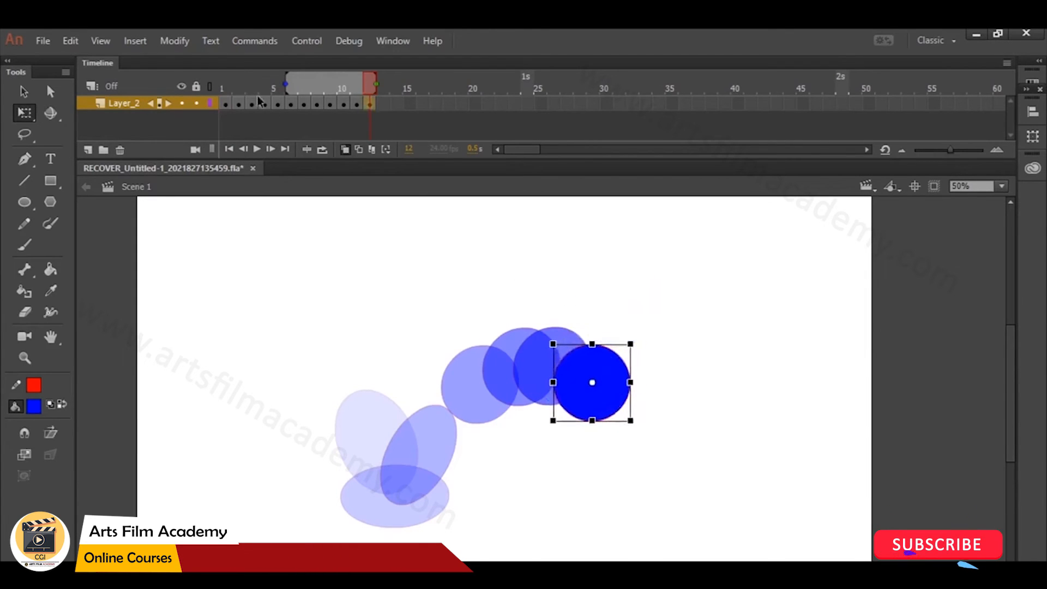
Turn off Onion Skin to scrub through the animation, and copy frame 1 into frame 13 of Layer_2.
{"action": "left_click", "coordinate": [345, 150]}
{"action": "left_click_drag", "start_coordinate": [290, 82], "coordinate": [371, 116]}
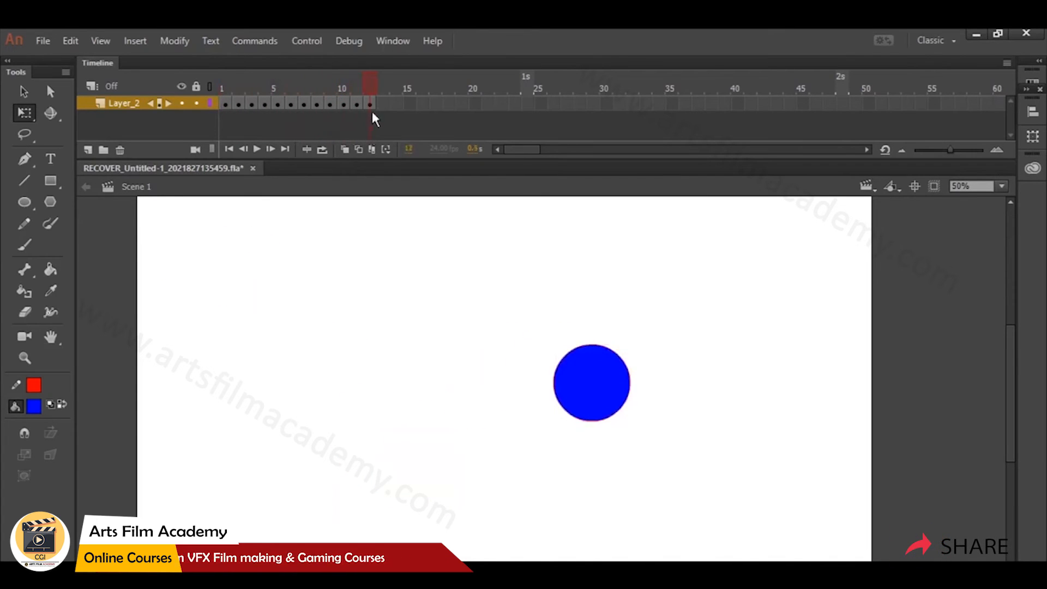
{"action": "left_click", "coordinate": [224, 102]}
{"action": "right_click", "coordinate": [221, 105]}
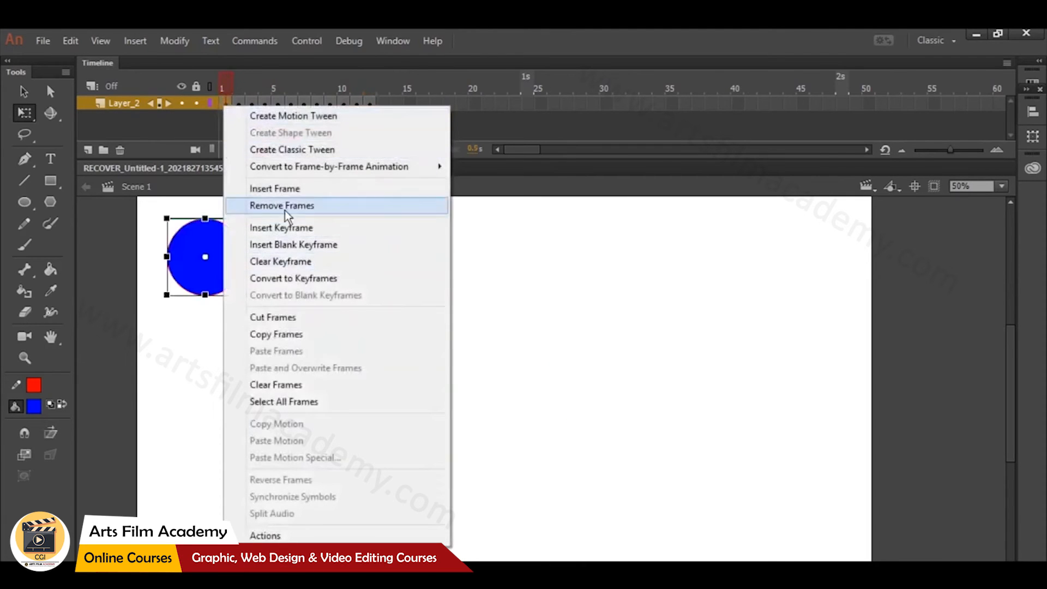
{"action": "left_click", "coordinate": [287, 333]}
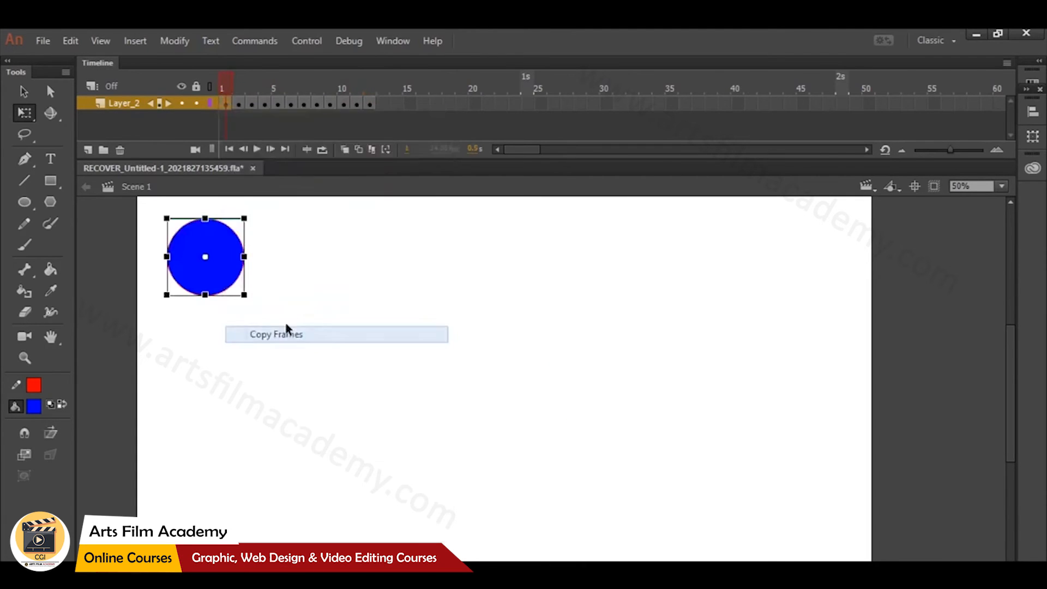
{"action": "left_click", "coordinate": [384, 104]}
{"action": "right_click", "coordinate": [384, 104]}
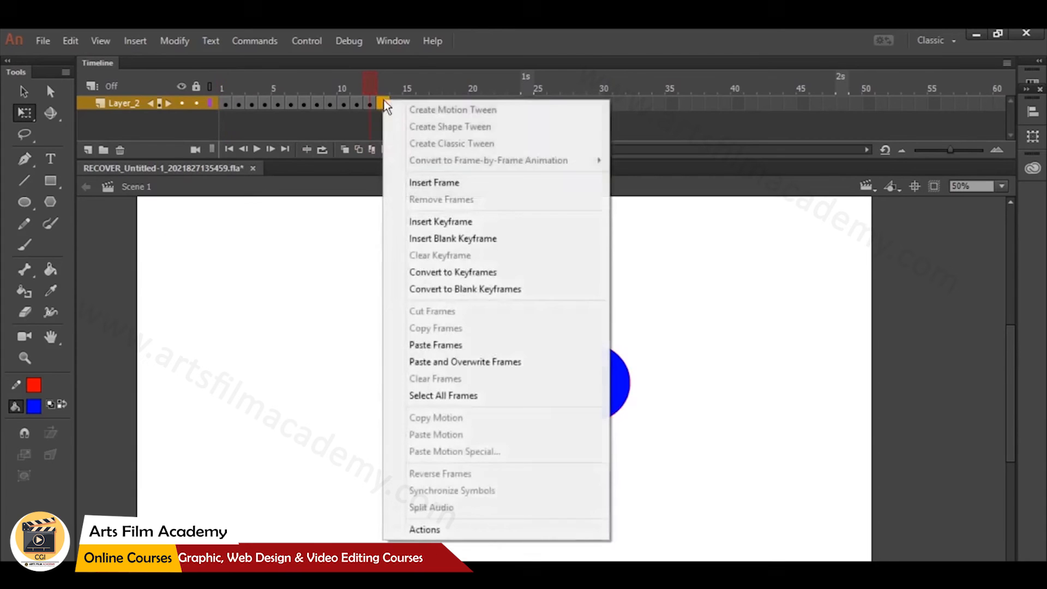
{"action": "left_click", "coordinate": [442, 344]}
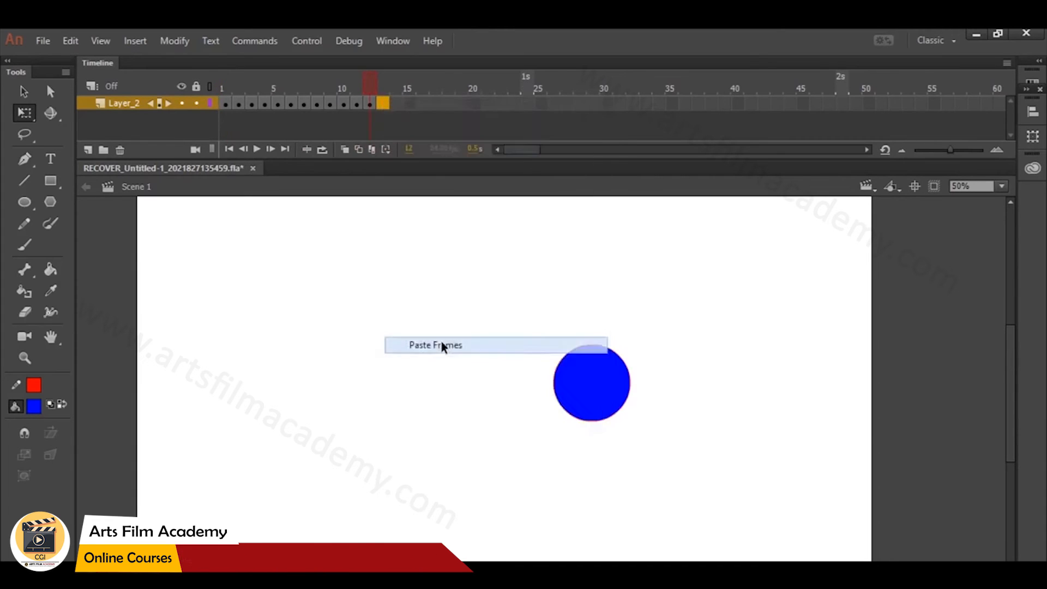
Turn on Onion Skin, move the frame 13 circle below and right of the frame 12 circle, and stretch and tilt it into a slanted oval.
{"action": "left_click", "coordinate": [345, 150]}
{"action": "left_click", "coordinate": [384, 105]}
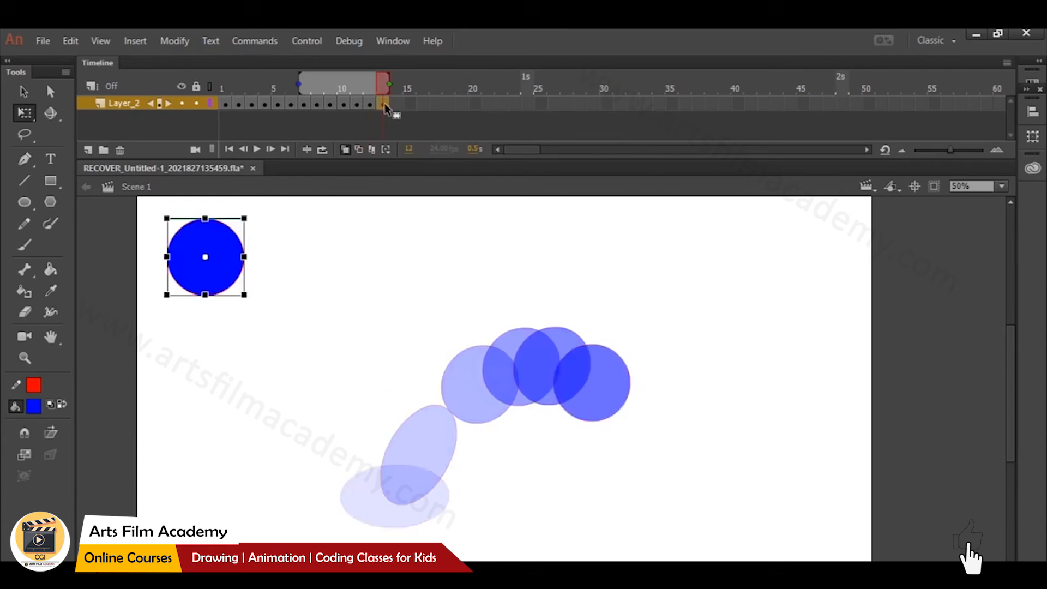
{"action": "left_click_drag", "start_coordinate": [230, 243], "coordinate": [643, 412]}
{"action": "left_click_drag", "start_coordinate": [627, 453], "coordinate": [626, 465]}
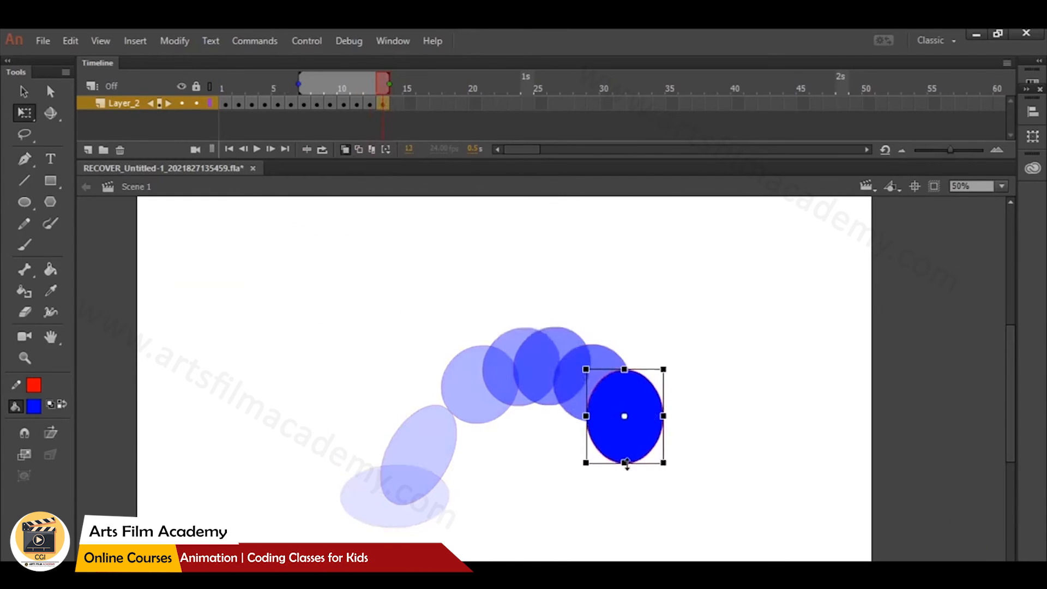
{"action": "left_click_drag", "start_coordinate": [672, 371], "coordinate": [659, 367]}
{"action": "left_click", "coordinate": [580, 281]}
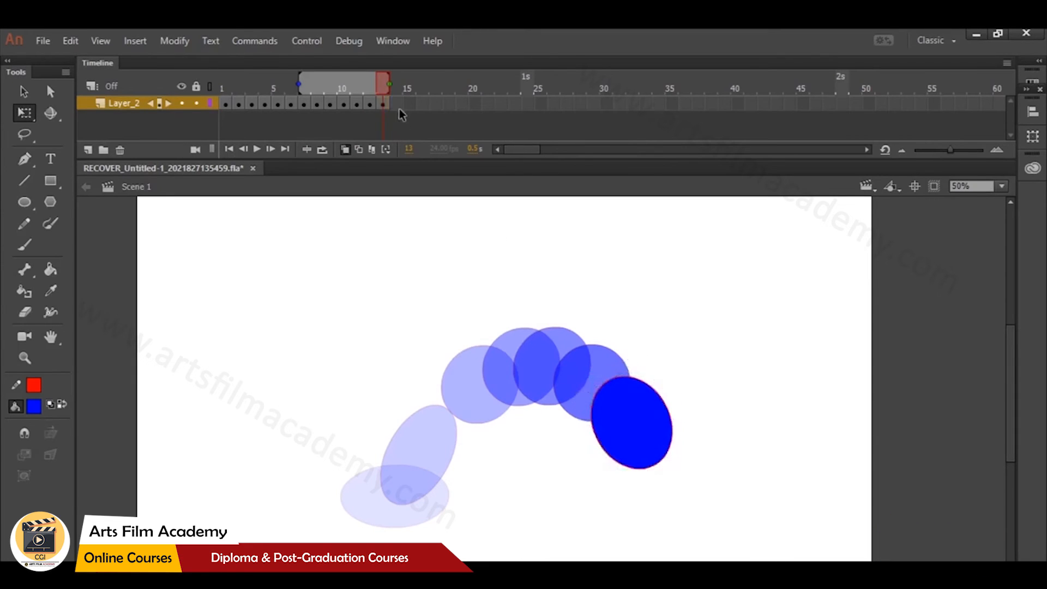
Insert a keyframe at frame 14, squash the oval flat on the ground below the arc, and extend the onion skin range back to frame 1.
{"action": "key", "text": "F6"}
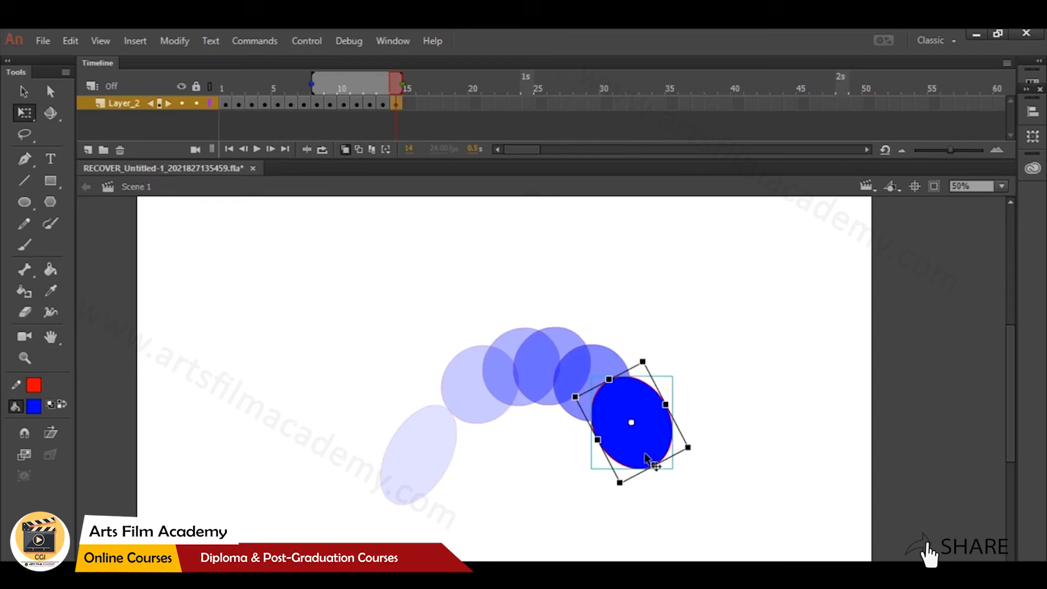
{"action": "left_click_drag", "start_coordinate": [701, 463], "coordinate": [720, 388]}
{"action": "left_click_drag", "start_coordinate": [678, 423], "coordinate": [676, 480]}
{"action": "left_click_drag", "start_coordinate": [650, 436], "coordinate": [649, 453]}
{"action": "left_click_drag", "start_coordinate": [315, 83], "coordinate": [221, 82]}
{"action": "left_click_drag", "start_coordinate": [649, 499], "coordinate": [650, 508]}
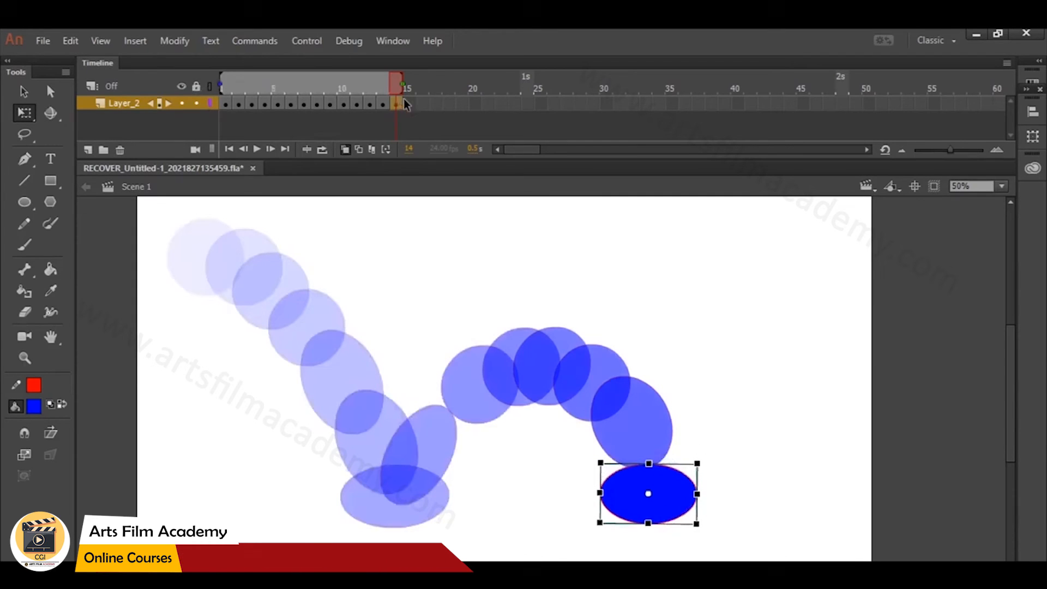
Insert a keyframe at frame 15, rotate the flat oval to a steep rightward slant and move it up and right off the ground.
{"action": "key", "text": "period"}
{"action": "left_click_drag", "start_coordinate": [709, 460], "coordinate": [666, 540]}
{"action": "left_click_drag", "start_coordinate": [668, 478], "coordinate": [698, 435]}
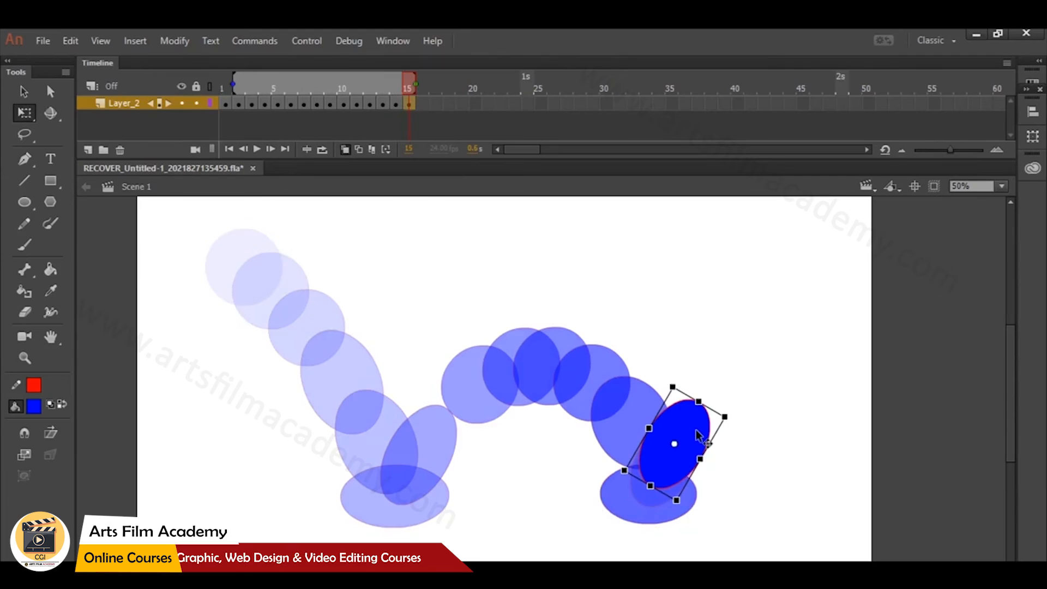
Insert a keyframe at frame 16, move the ball further up and right, and reshape the oval back into a near circle.
{"action": "left_click", "coordinate": [425, 103]}
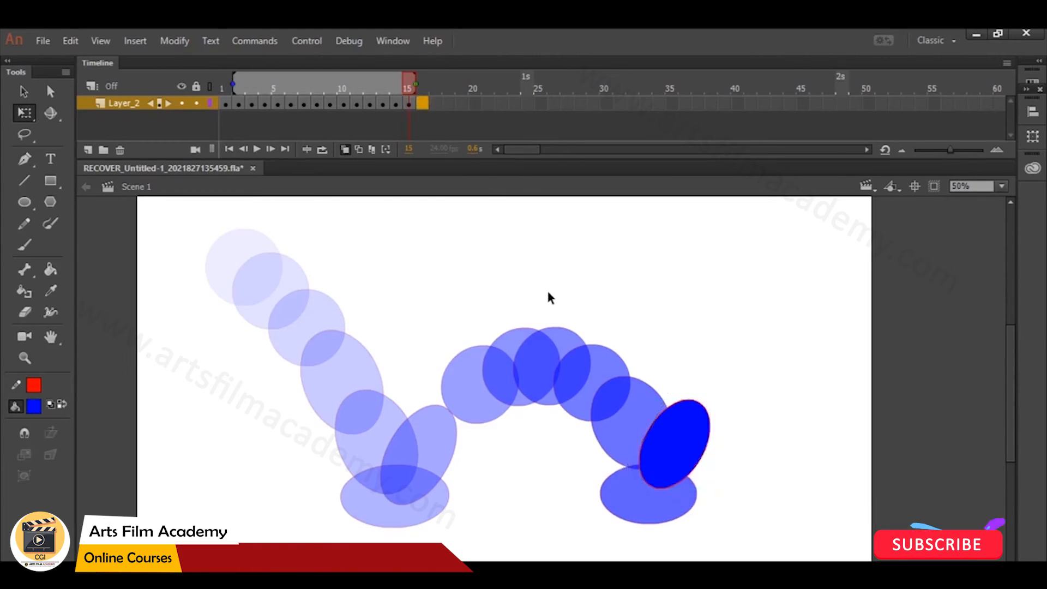
{"action": "key", "text": "F6"}
{"action": "left_click", "coordinate": [681, 436]}
{"action": "mouse_move", "coordinate": [692, 433]}
{"action": "left_mouse_down"}
{"action": "mouse_move", "coordinate": [739, 389]}
{"action": "mouse_move", "coordinate": [702, 430]}
{"action": "left_mouse_up"}
{"action": "left_click_drag", "start_coordinate": [711, 360], "coordinate": [707, 348]}
{"action": "left_click_drag", "start_coordinate": [727, 405], "coordinate": [730, 395]}
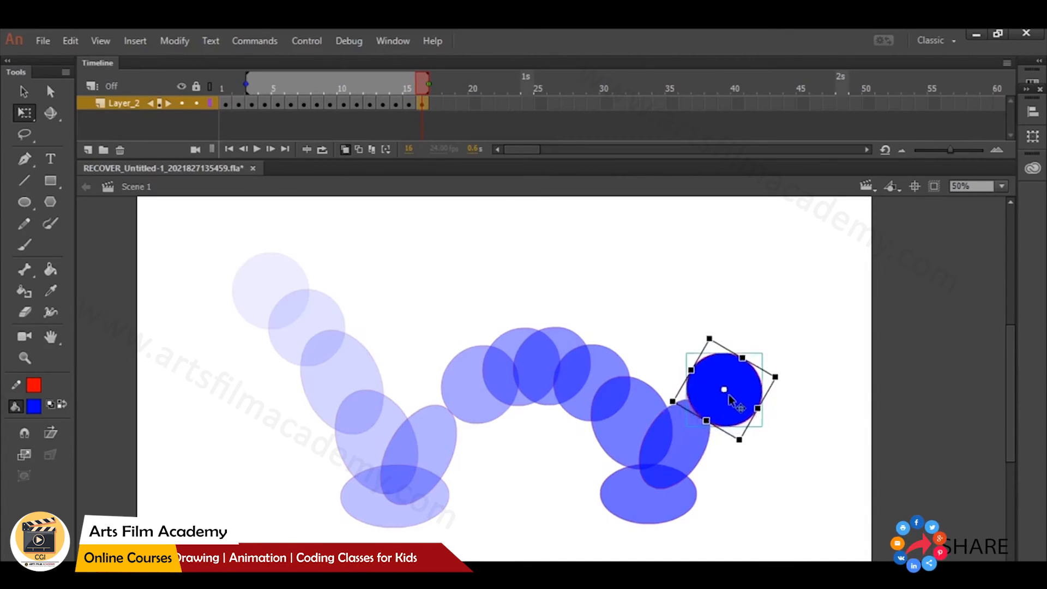
Reshape the frame 16 ball into a slightly narrowed oval slanted rightward and position it just above the rising slanted oval.
{"action": "left_click_drag", "start_coordinate": [742, 357], "coordinate": [748, 348]}
{"action": "left_click_drag", "start_coordinate": [734, 449], "coordinate": [732, 442]}
{"action": "left_click_drag", "start_coordinate": [737, 402], "coordinate": [734, 397]}
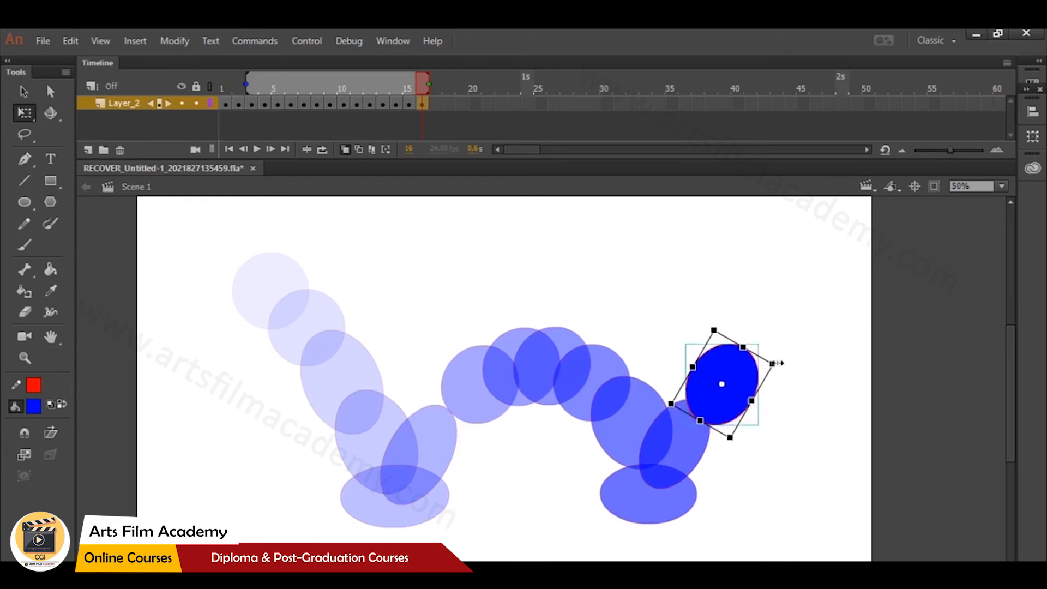
{"action": "left_click_drag", "start_coordinate": [781, 369], "coordinate": [745, 399]}
Insert a keyframe at frame 17, move the ball up and right of its frame 16 position, and reshape it toward a circle.
{"action": "left_click", "coordinate": [441, 107]}
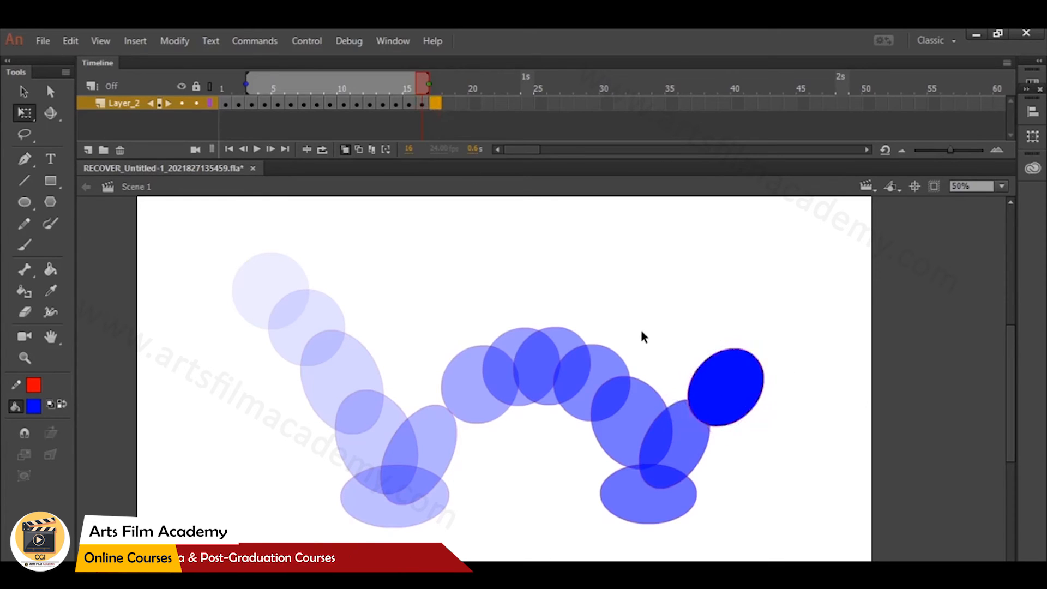
{"action": "key", "text": "F6"}
{"action": "left_click_drag", "start_coordinate": [725, 382], "coordinate": [795, 383]}
{"action": "left_click_drag", "start_coordinate": [731, 380], "coordinate": [774, 389]}
{"action": "left_click", "coordinate": [788, 420]}
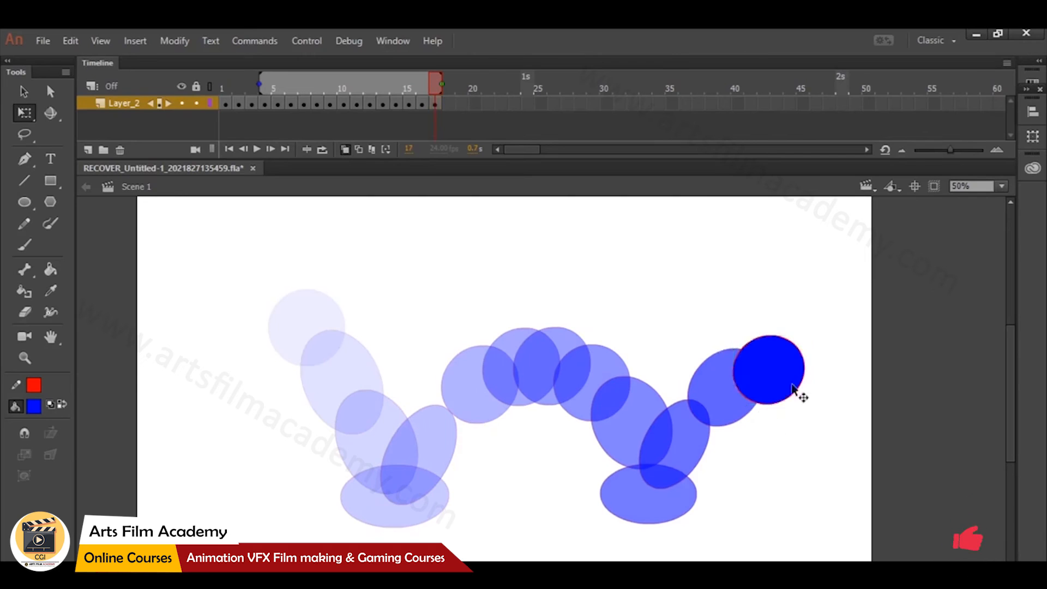
Replace the reshaped ball in frame 17 with a copy of the perfect circle from frame 1, placed at the same spot.
{"action": "left_click", "coordinate": [226, 103]}
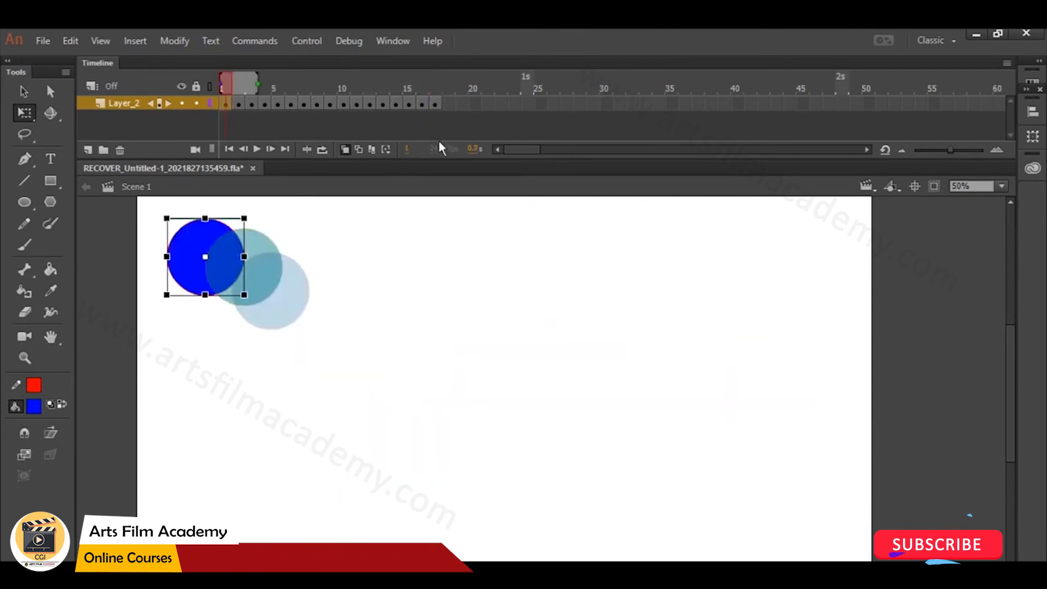
{"action": "left_click", "coordinate": [435, 103]}
{"action": "left_click", "coordinate": [728, 310]}
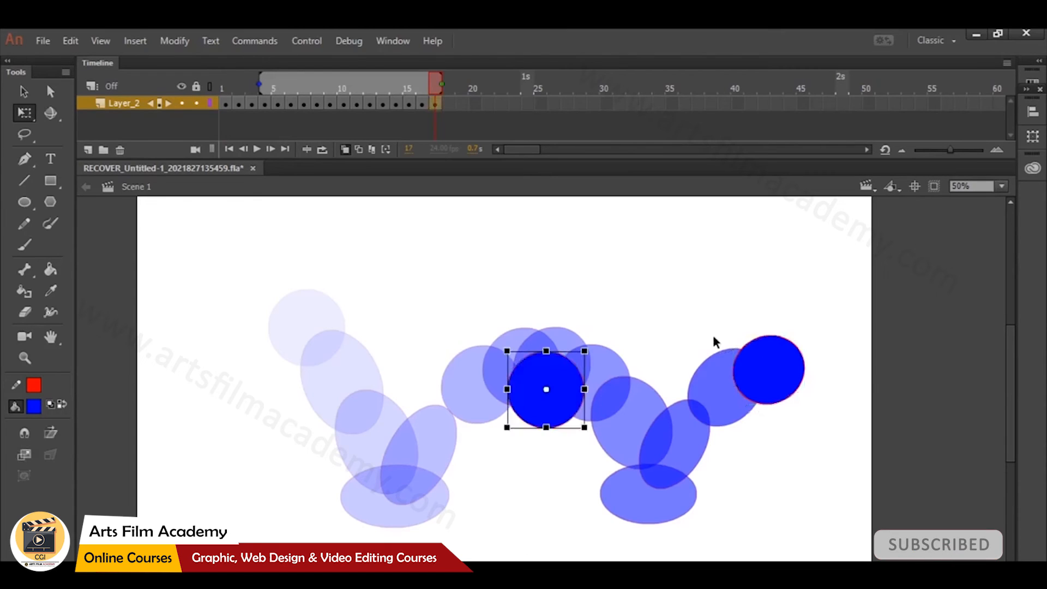
{"action": "left_click_drag", "start_coordinate": [573, 401], "coordinate": [789, 402]}
{"action": "key", "text": "Delete"}
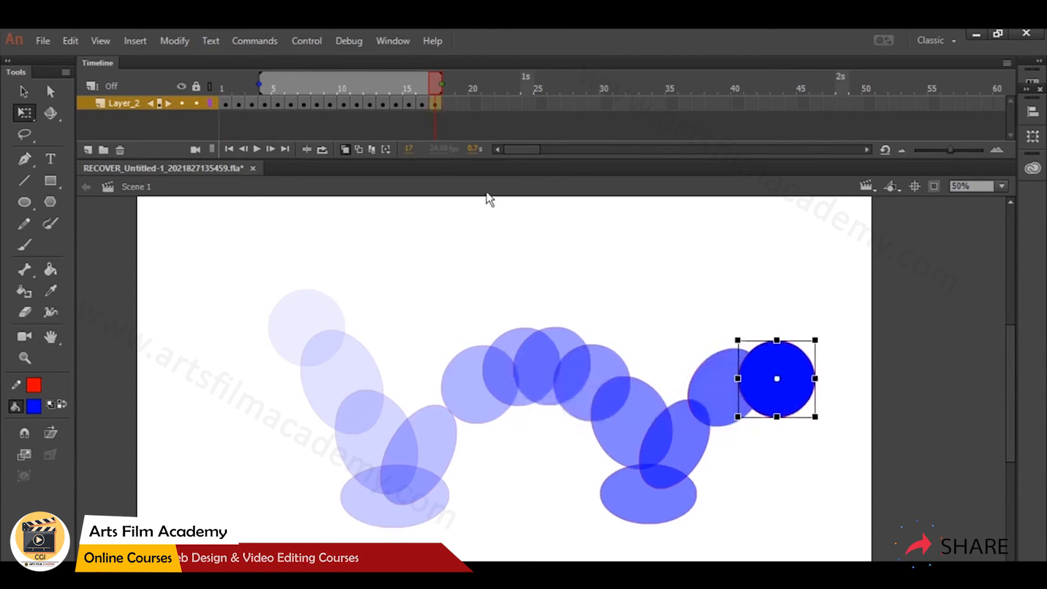
Insert keyframes at frames 18 and 19, moving the ball down and right each time until it overlaps the stage's right edge.
{"action": "left_click", "coordinate": [449, 103]}
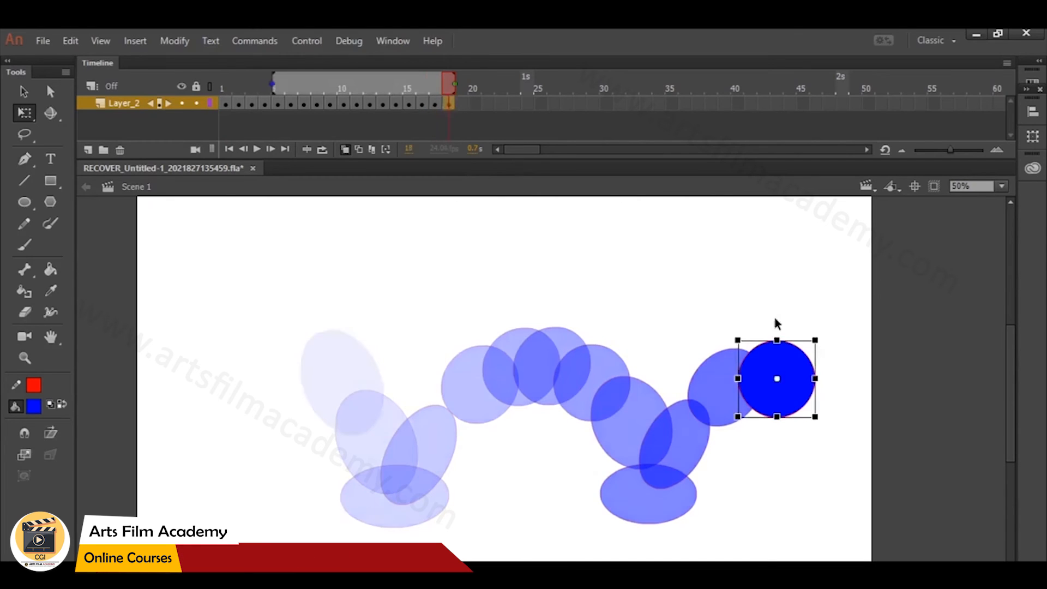
{"action": "left_click_drag", "start_coordinate": [774, 403], "coordinate": [867, 436]}
{"action": "key", "text": "F6"}
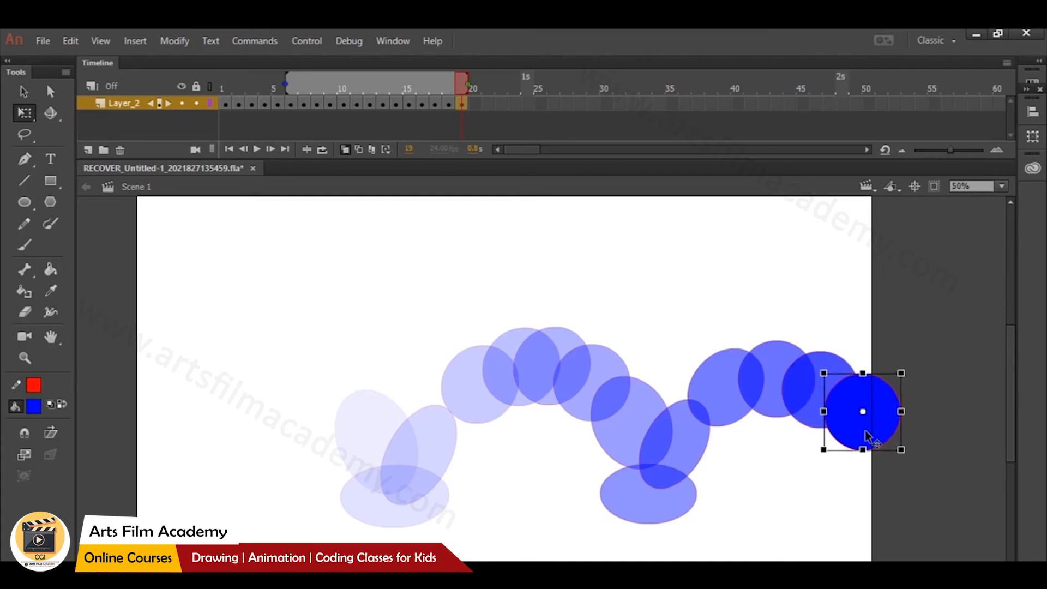
{"action": "left_click", "coordinate": [832, 325]}
Test the movie, turn off Onion Skin, and move the playhead to the flat oval at frame 7.
{"action": "key", "text": "ctrl+Return"}
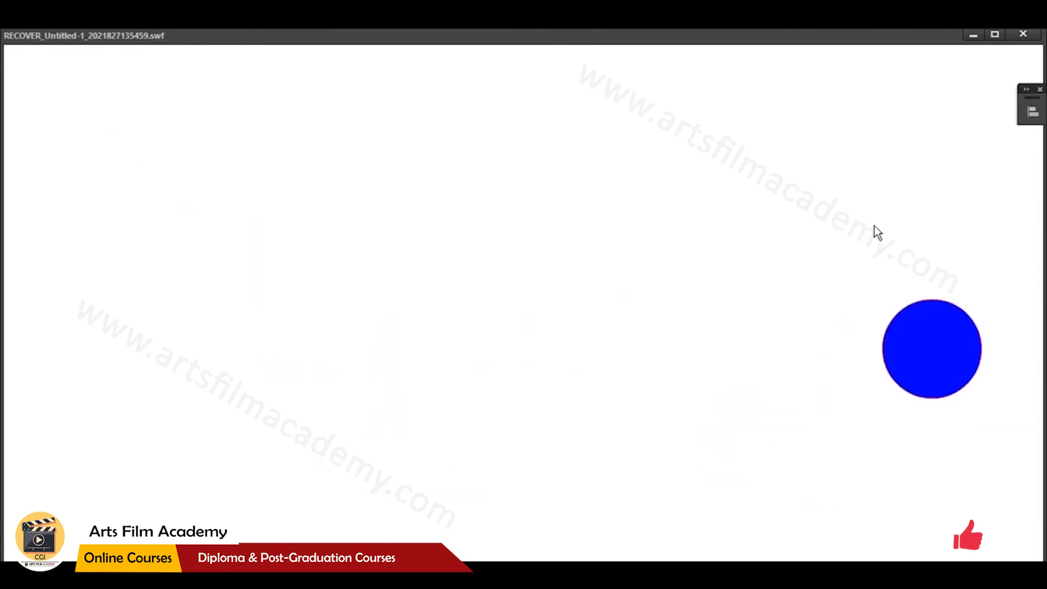
{"action": "left_click", "coordinate": [1023, 34]}
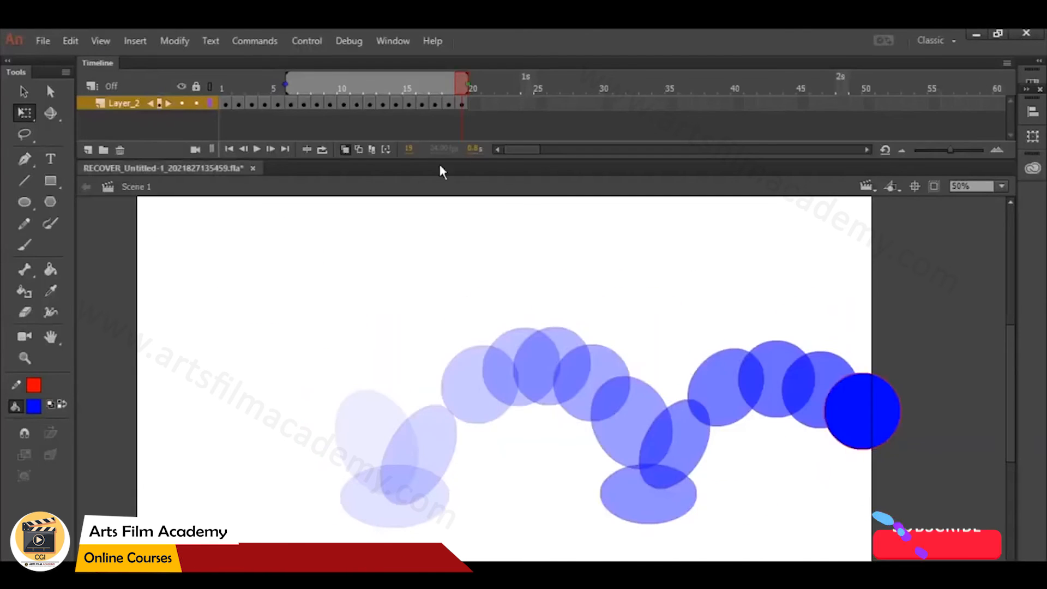
{"action": "left_click", "coordinate": [346, 149]}
{"action": "left_click_drag", "start_coordinate": [311, 81], "coordinate": [304, 115]}
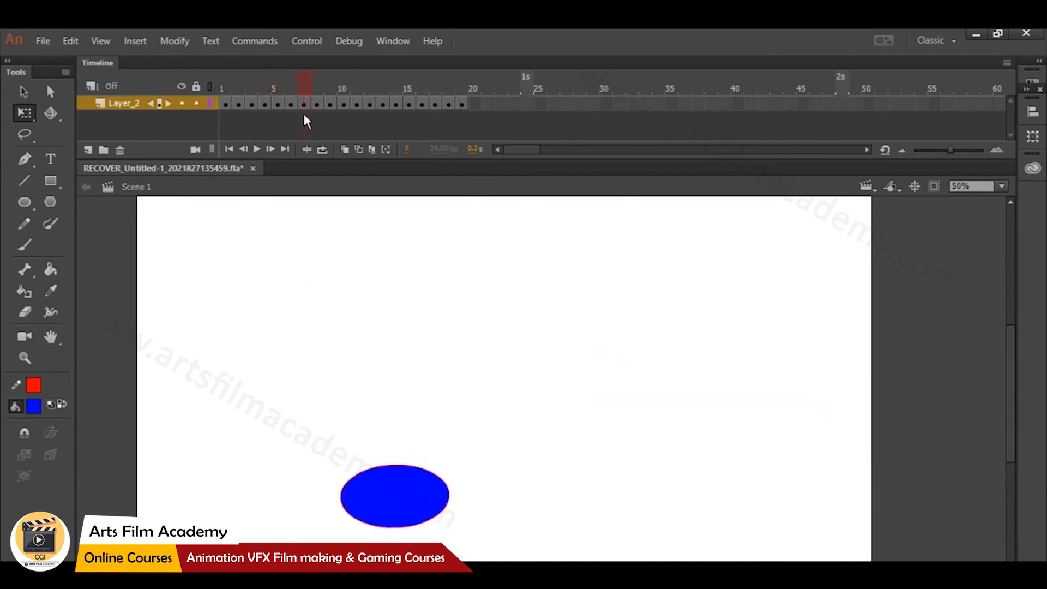
Insert one extra frame after the frame 7 keyframe to hold the flat oval, and test the movie.
{"action": "left_click", "coordinate": [303, 109]}
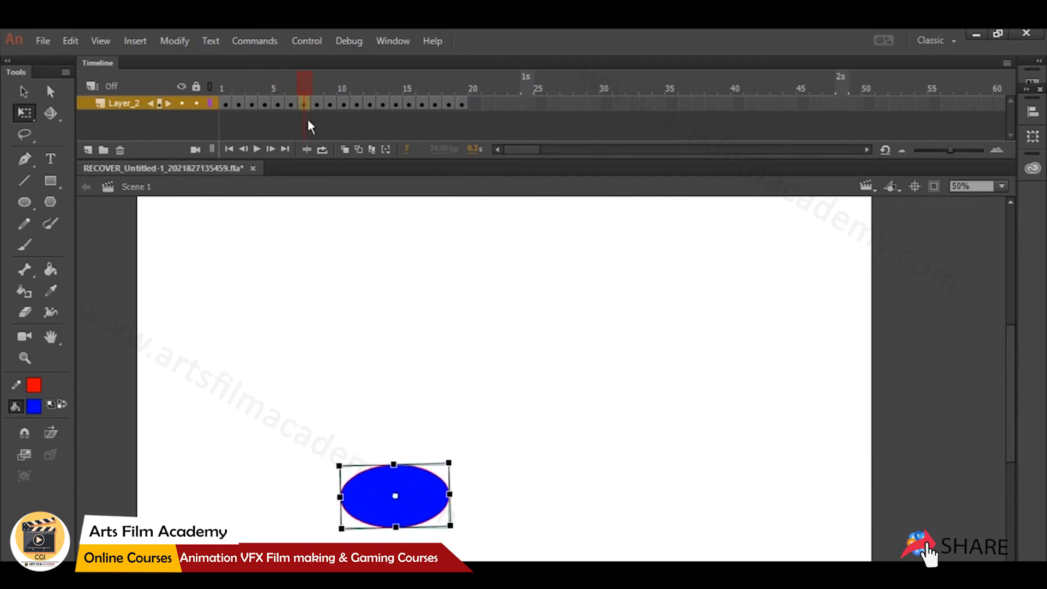
{"action": "right_click", "coordinate": [304, 108]}
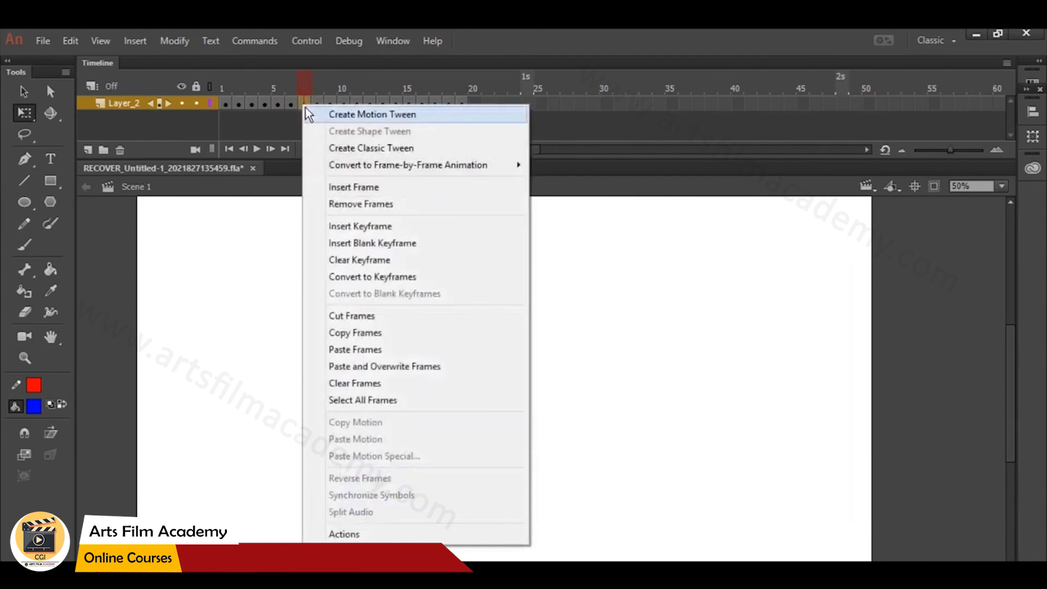
{"action": "left_click", "coordinate": [347, 186]}
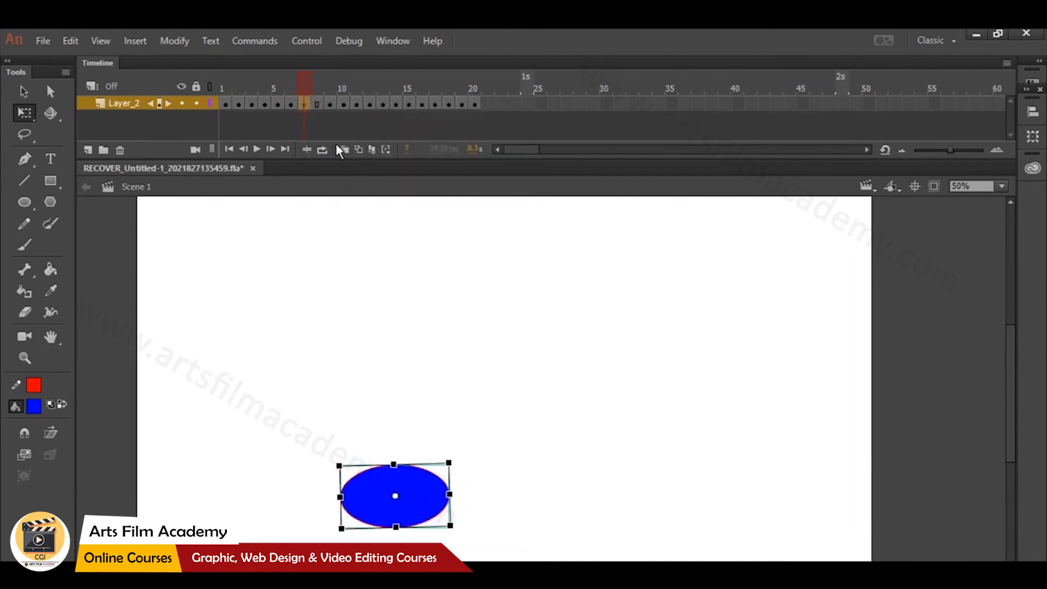
{"action": "key", "text": "ctrl+Return"}
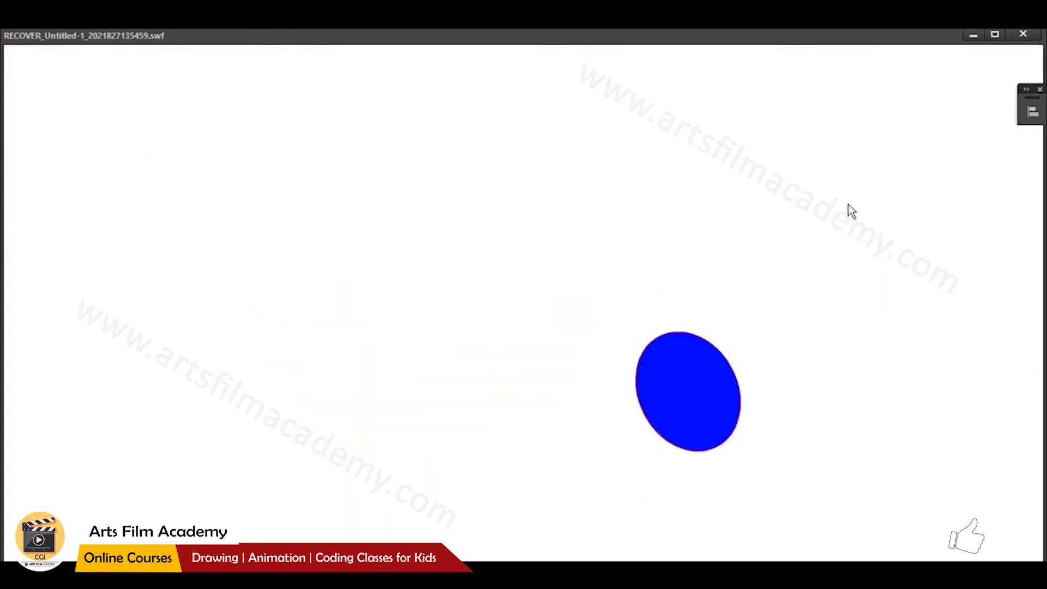
{"action": "left_click", "coordinate": [1023, 34]}
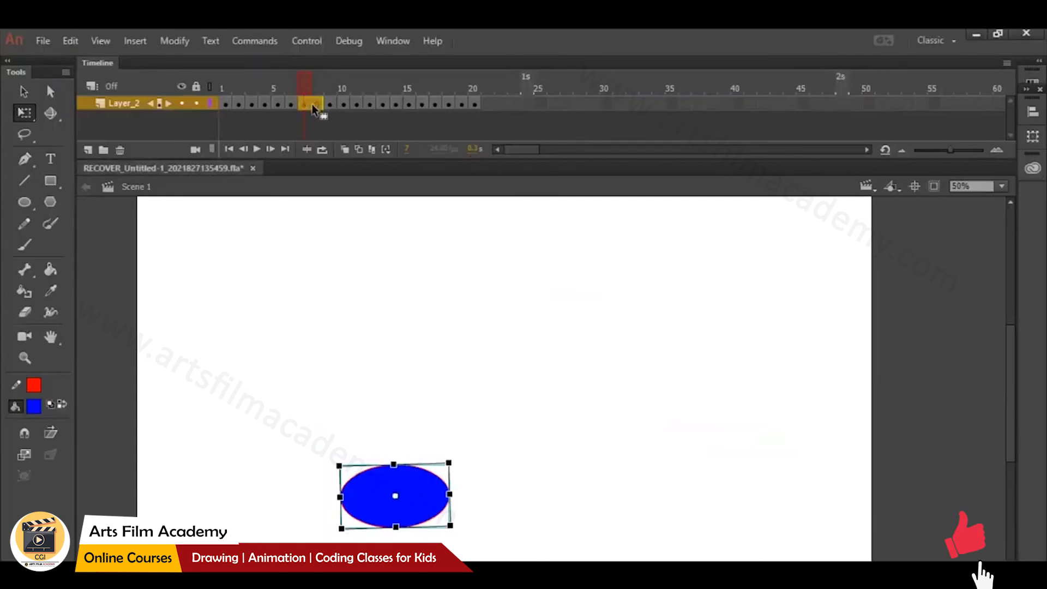
Insert more frames after the frame 7 keyframe to hold the flat oval through frame 12, and test the movie.
{"action": "key", "text": "F5"}
{"action": "key", "text": "F5"}
{"action": "key", "text": "F5"}
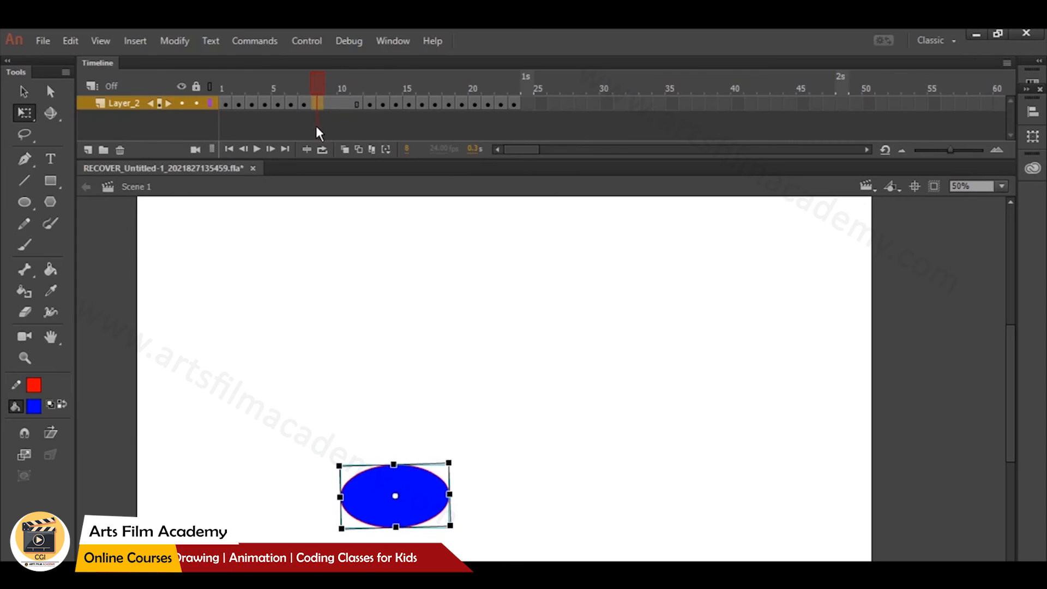
{"action": "key", "text": "ctrl+Return"}
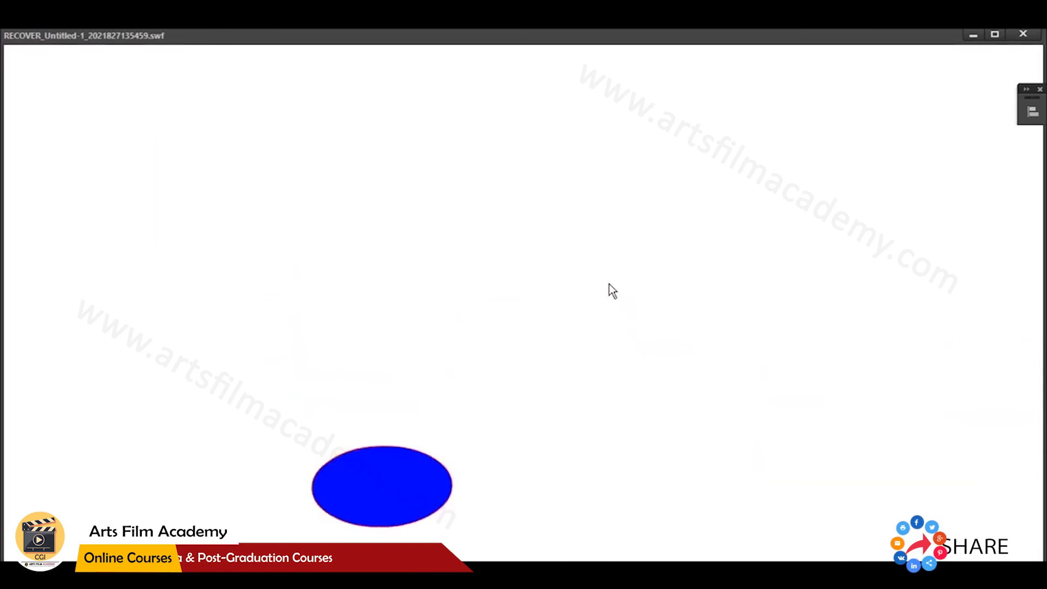
{"action": "left_click", "coordinate": [1023, 34]}
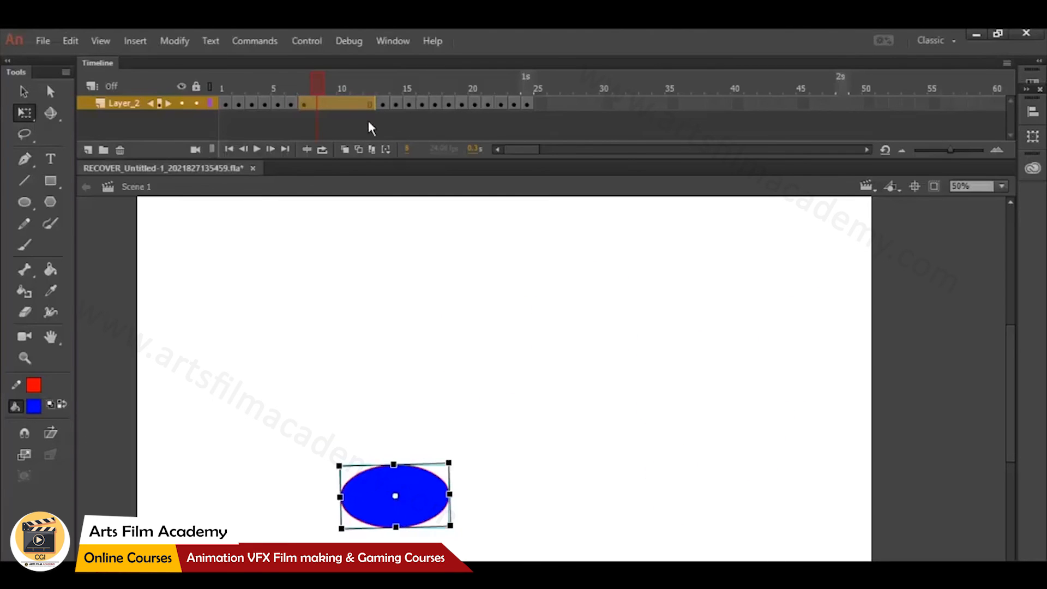
Remove the extra hold frames 8 to 12 that follow the frame 7 keyframe.
{"action": "left_click", "coordinate": [367, 104]}
{"action": "left_click", "coordinate": [319, 104]}
{"action": "right_click", "coordinate": [323, 105]}
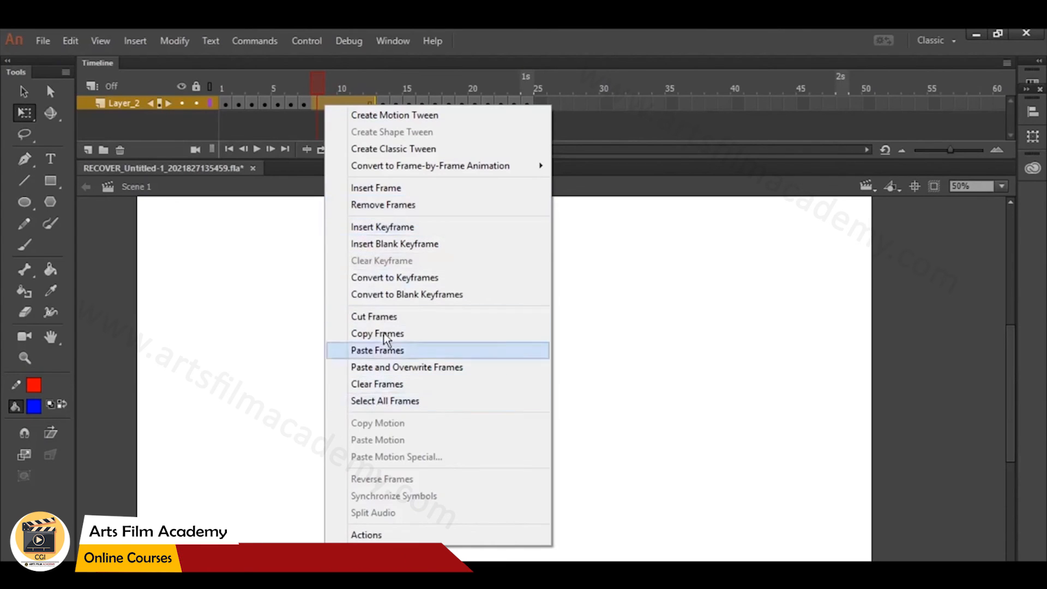
{"action": "left_click", "coordinate": [382, 205]}
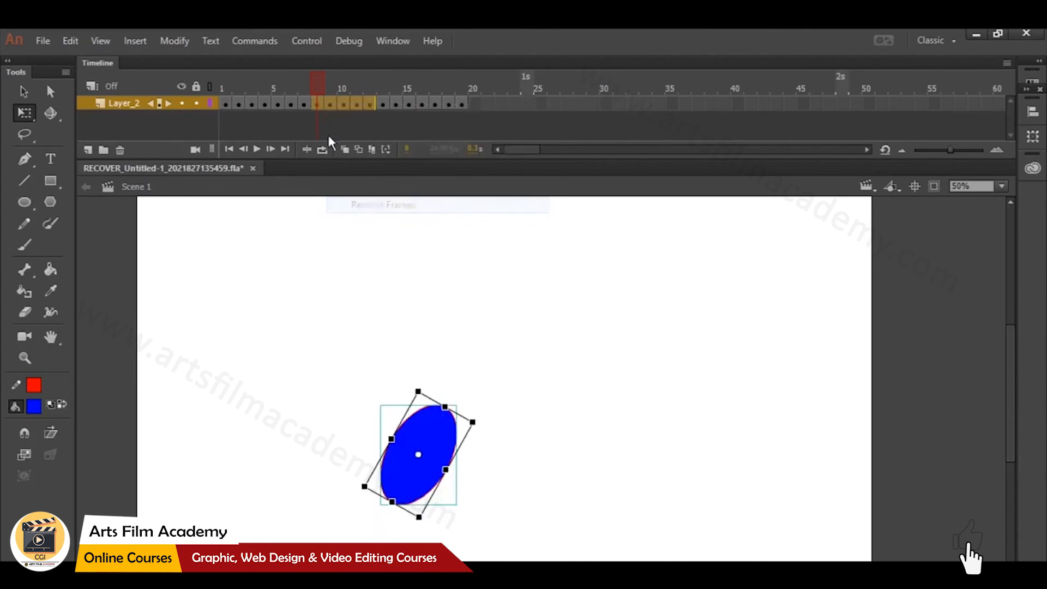
Insert one extra frame after every keyframe on Layer_2 so that each ball pose is held for two frames.
{"action": "left_click", "coordinate": [229, 104]}
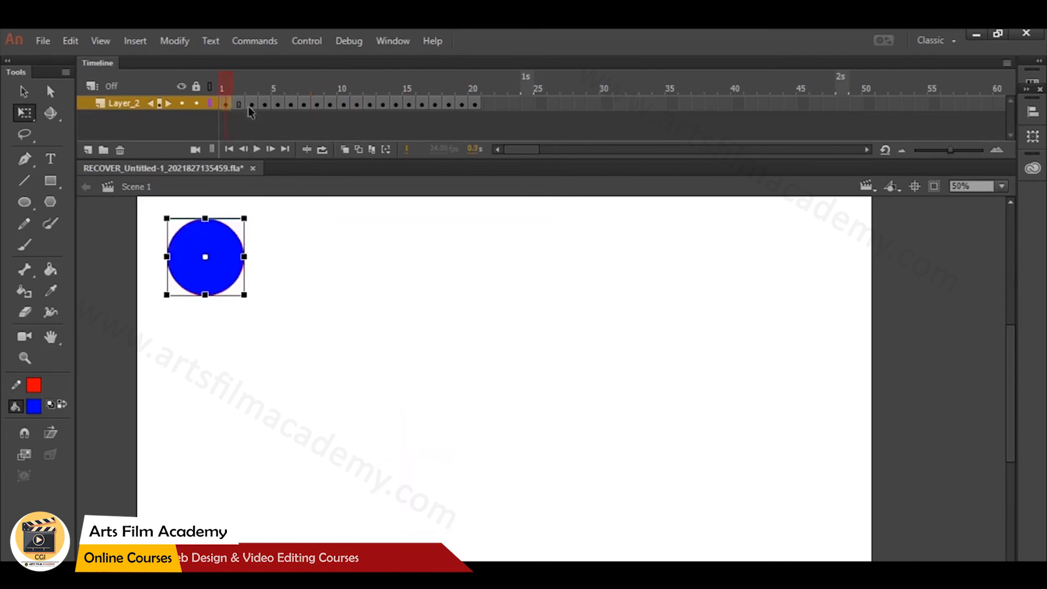
{"action": "left_click", "coordinate": [253, 112]}
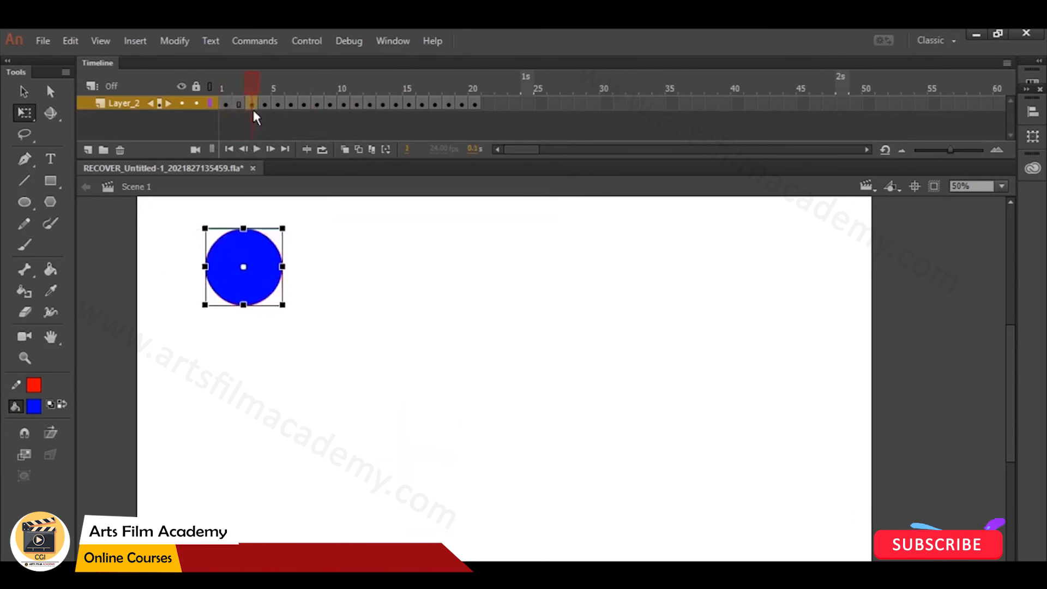
{"action": "left_click", "coordinate": [304, 105]}
{"action": "left_click", "coordinate": [329, 106]}
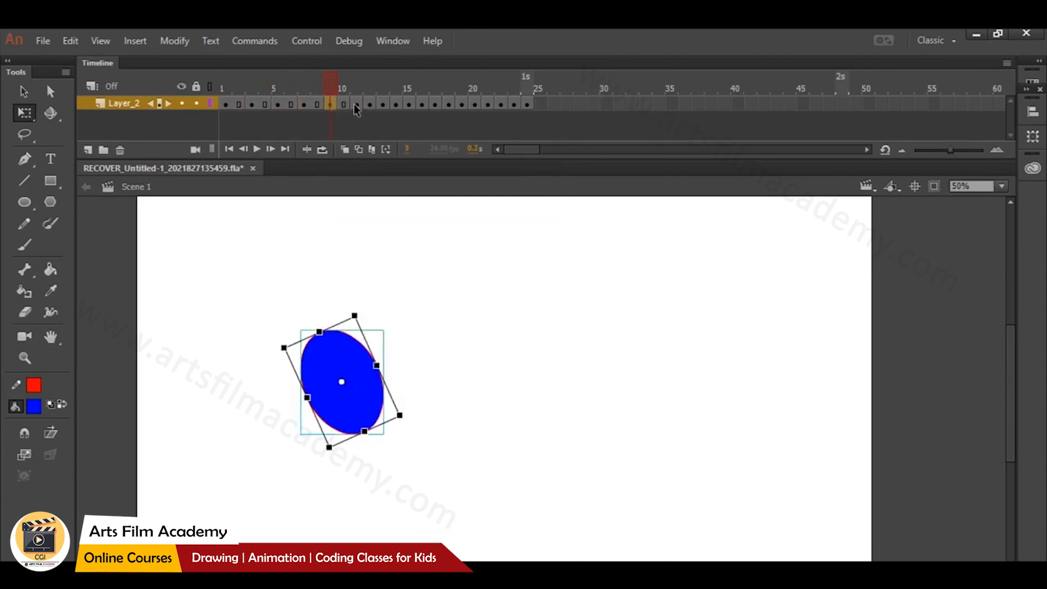
{"action": "left_click", "coordinate": [356, 105]}
{"action": "left_click", "coordinate": [384, 108]}
{"action": "left_click", "coordinate": [410, 107]}
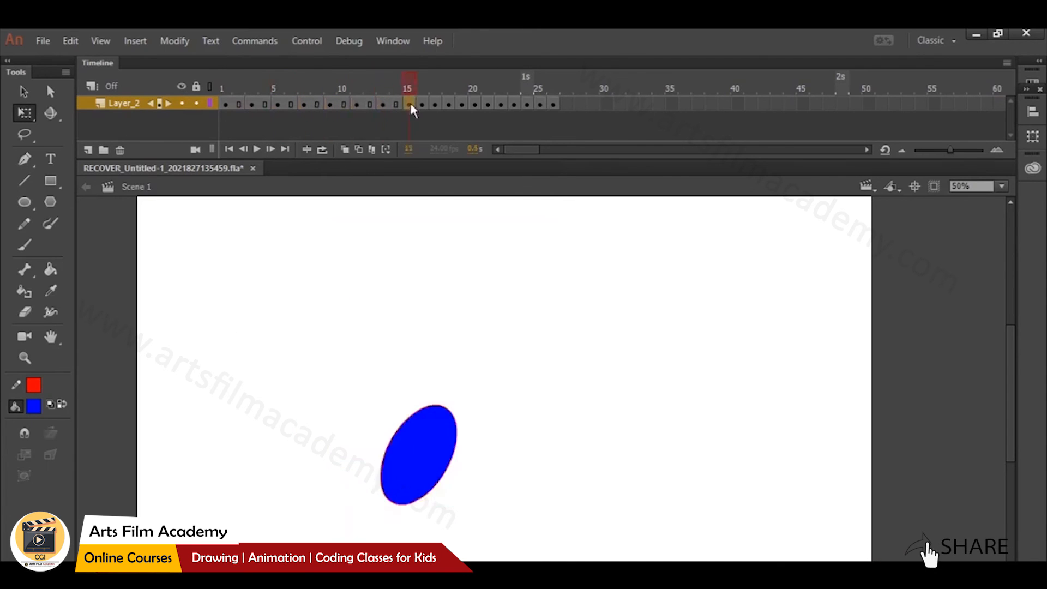
{"action": "left_click", "coordinate": [437, 106]}
{"action": "left_click", "coordinate": [462, 106]}
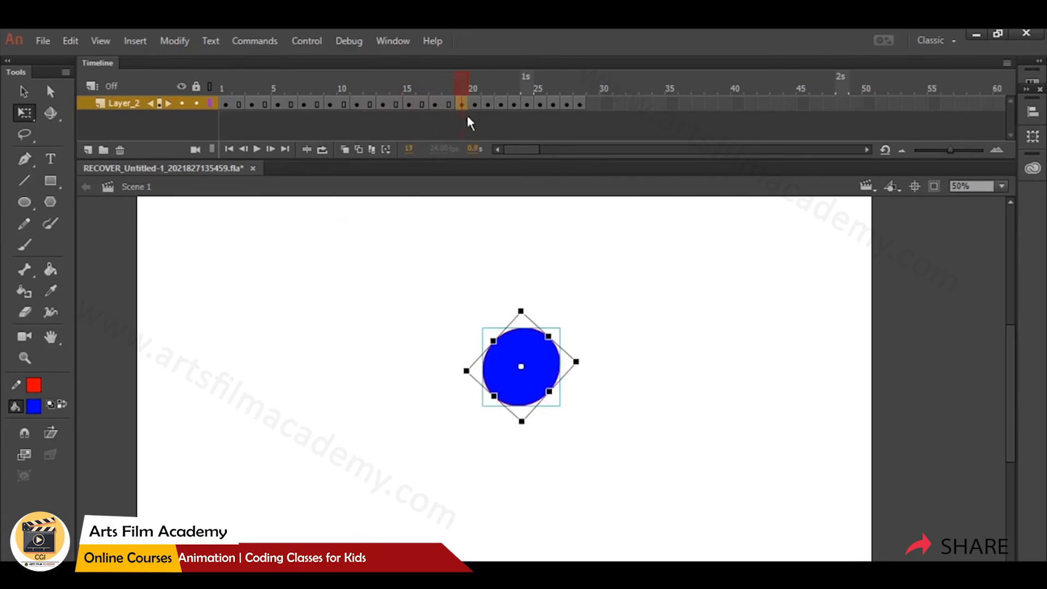
{"action": "left_click", "coordinate": [515, 106]}
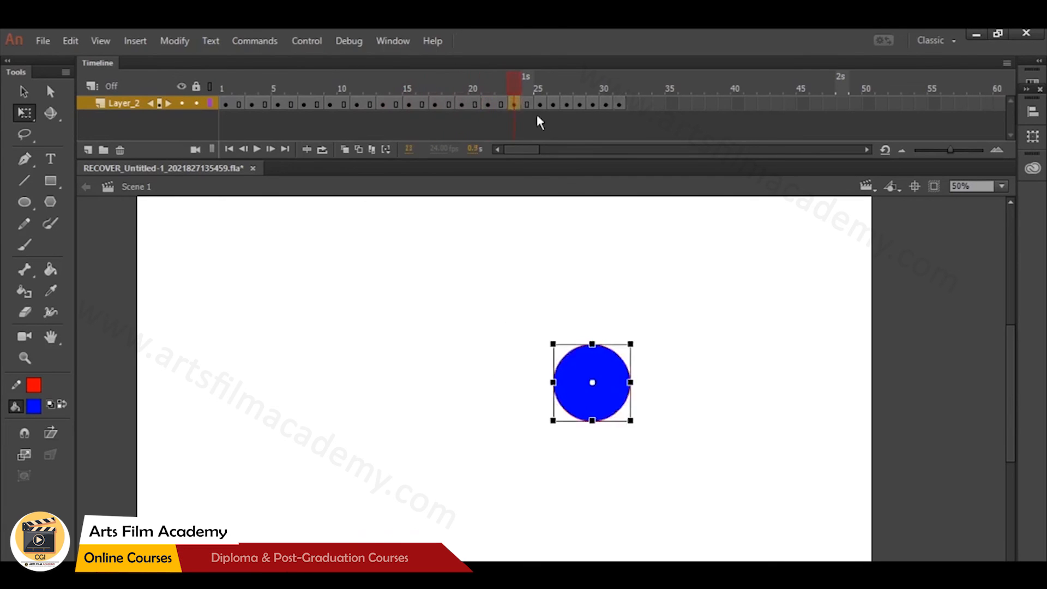
{"action": "left_click", "coordinate": [540, 106]}
{"action": "left_click", "coordinate": [567, 105]}
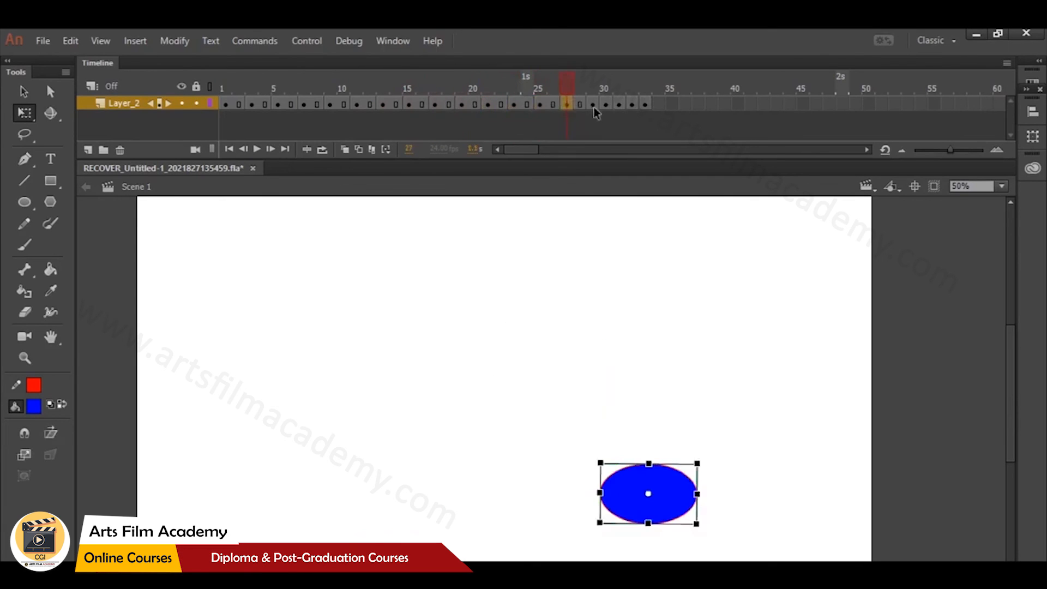
{"action": "left_click", "coordinate": [593, 105]}
{"action": "left_click", "coordinate": [621, 105]}
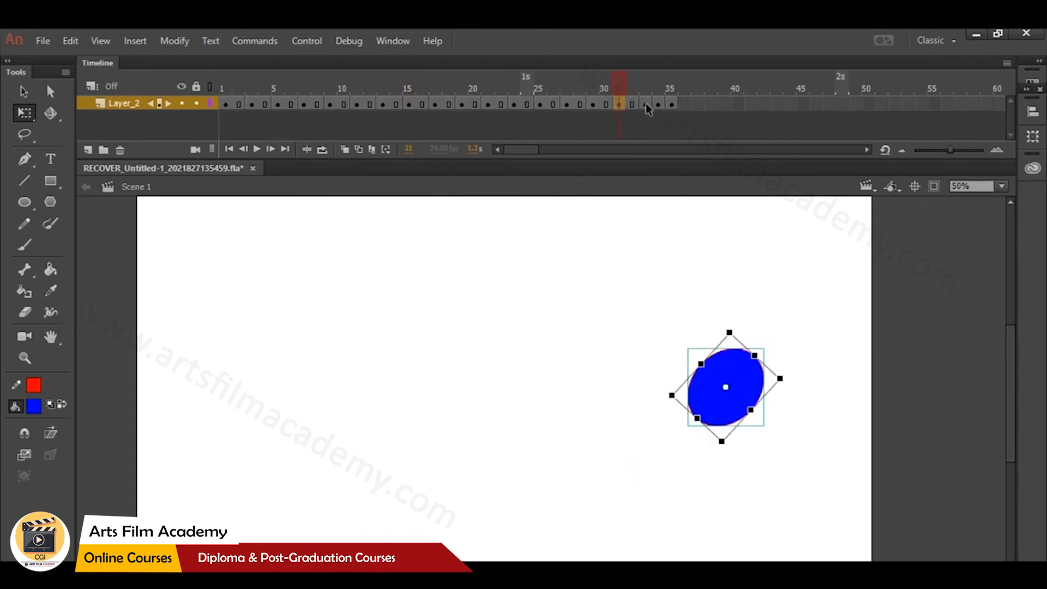
{"action": "left_click", "coordinate": [646, 105]}
{"action": "left_click", "coordinate": [673, 104]}
{"action": "left_click", "coordinate": [699, 106]}
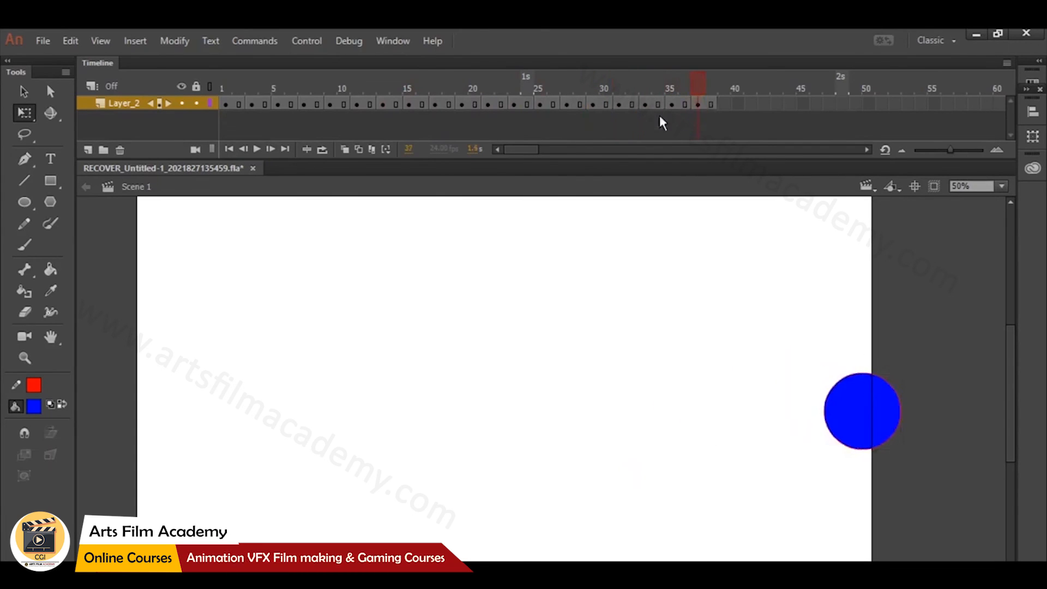
Test the movie with the two-frame holds, return the playhead to frame 1, and test the movie again.
{"action": "key", "text": "ctrl+Return"}
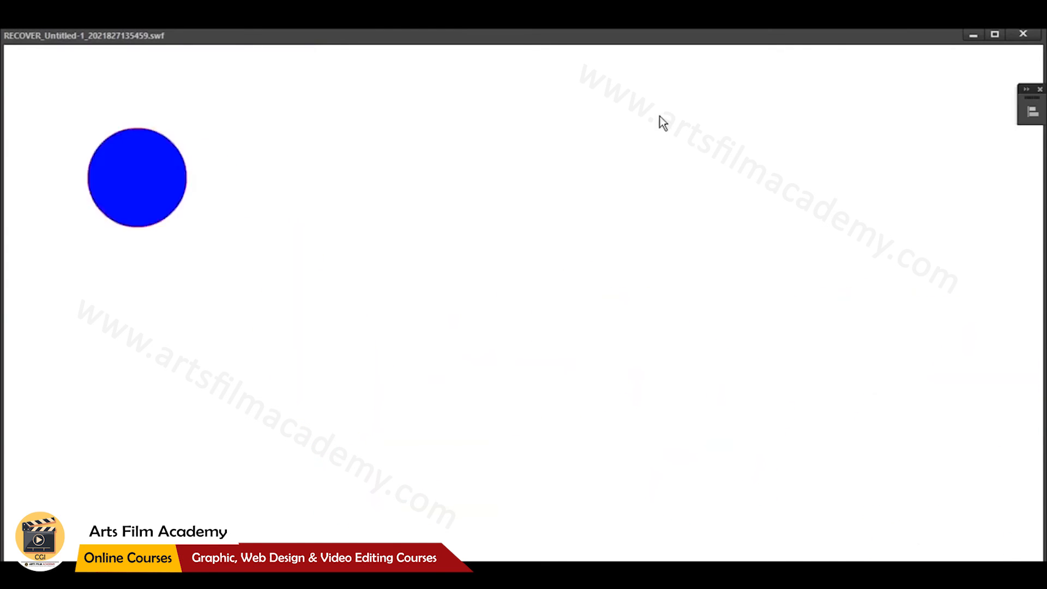
{"action": "left_click", "coordinate": [1023, 35]}
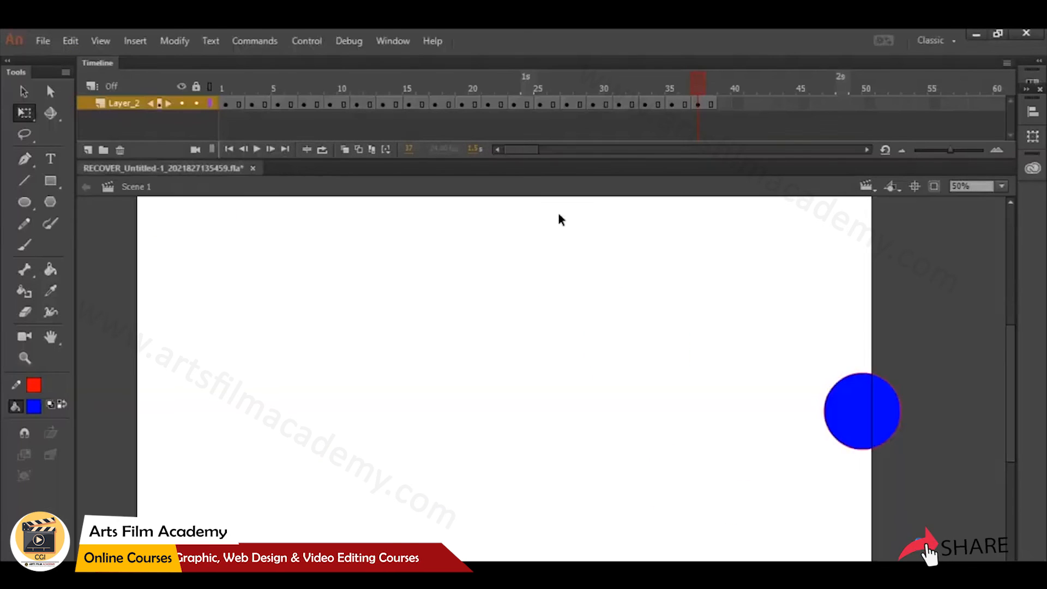
{"action": "left_click_drag", "start_coordinate": [371, 91], "coordinate": [228, 122]}
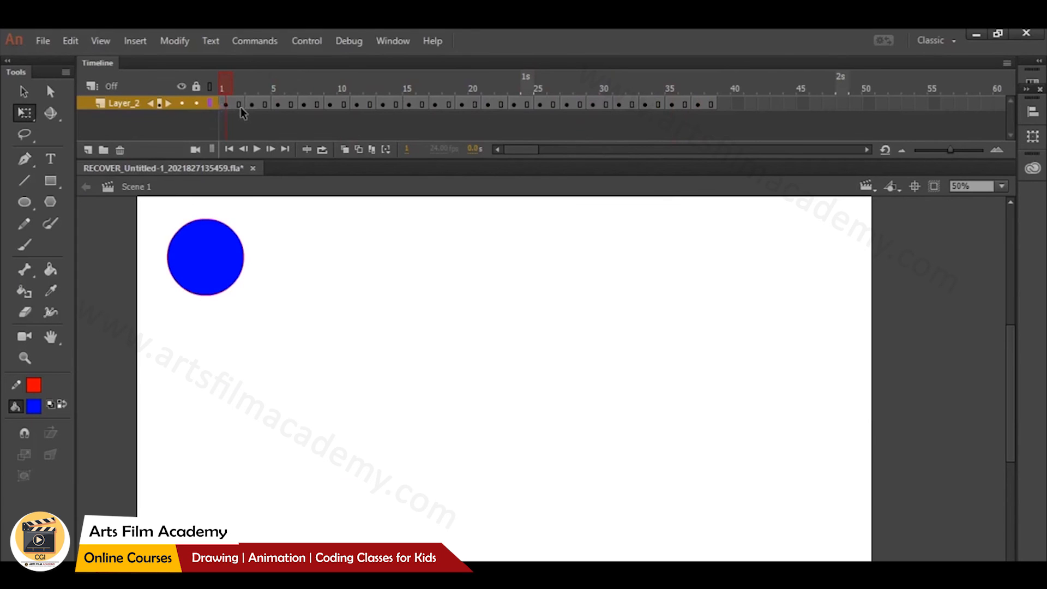
{"action": "key", "text": "ctrl+Return"}
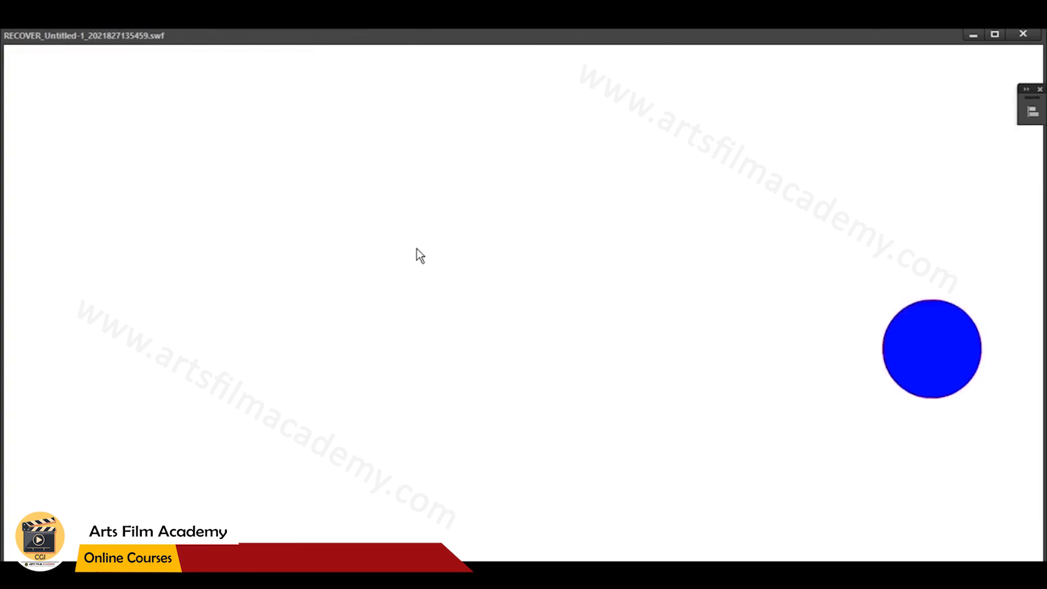